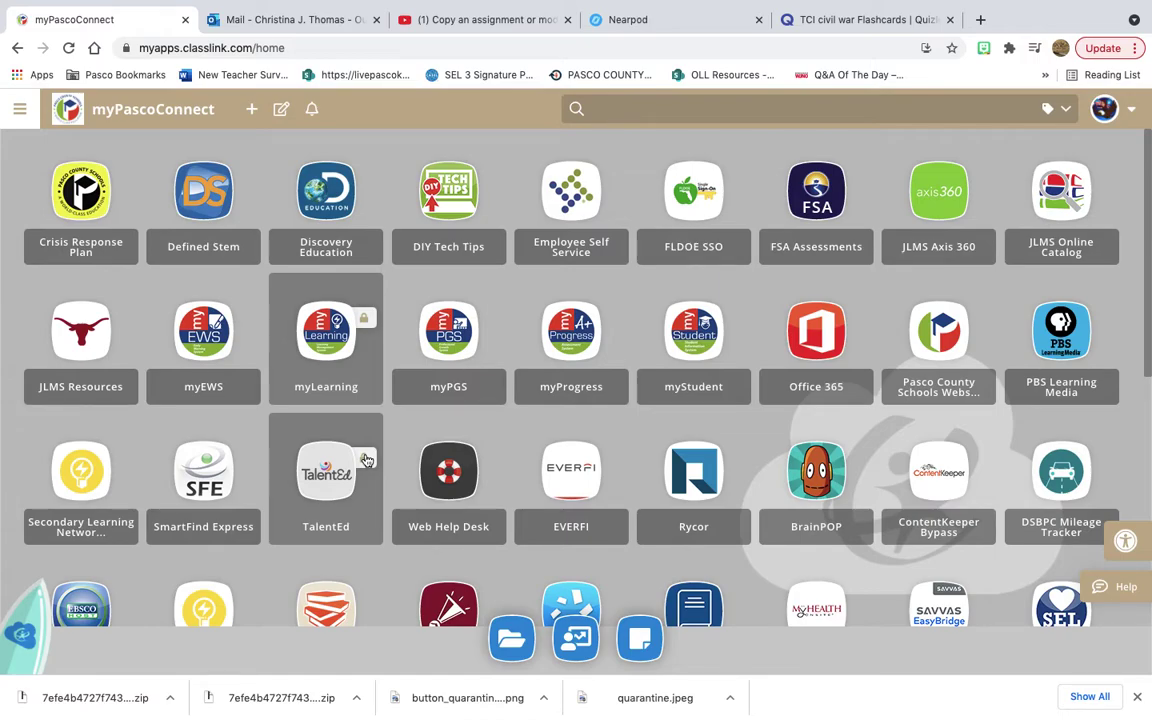
Launch myLearning and open the modules list of the Digital Sandbox-Practice Course
click(315, 346)
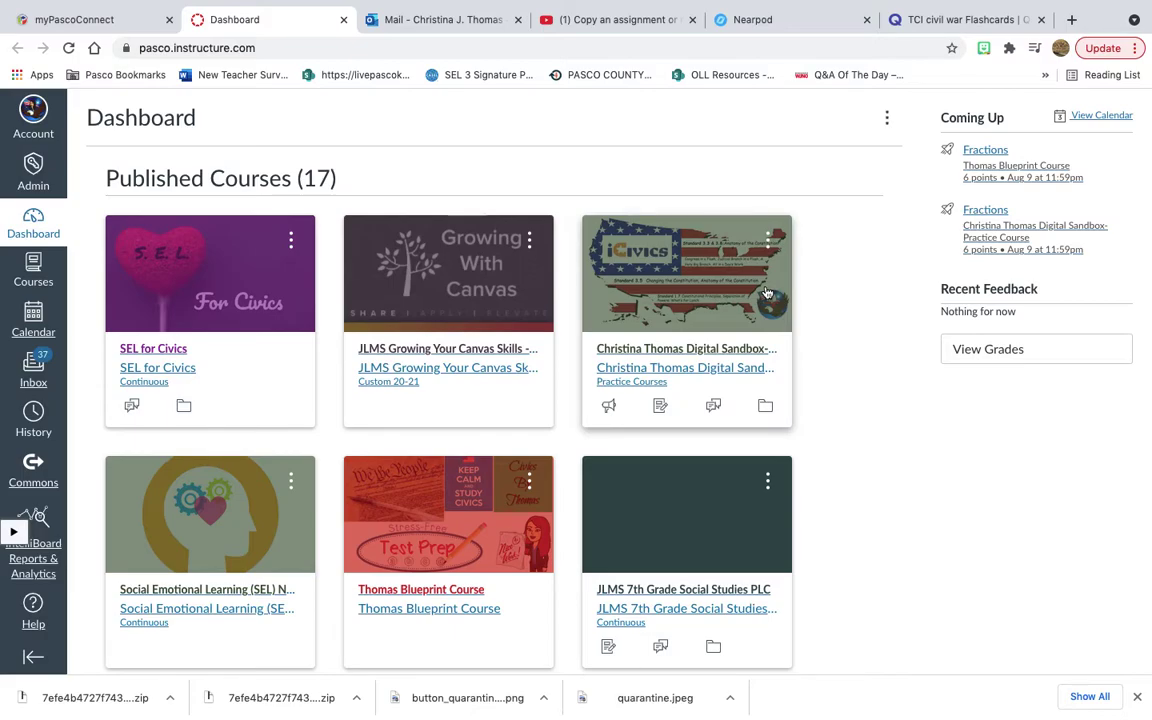
click(681, 368)
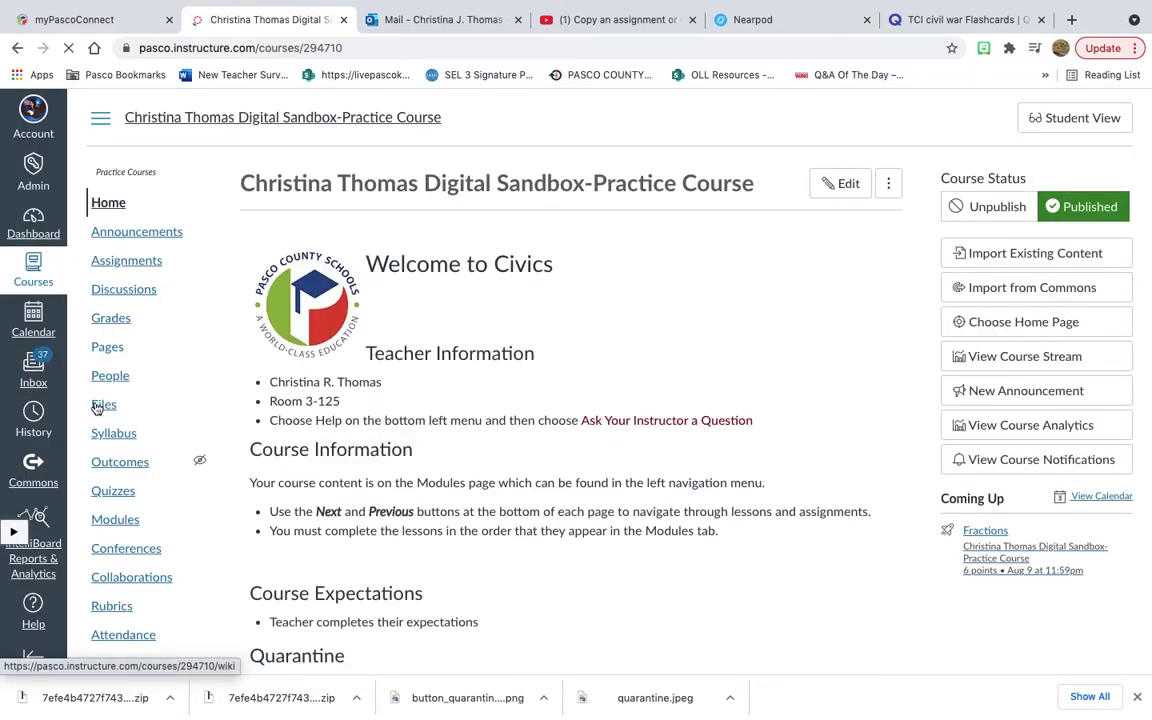
click(117, 524)
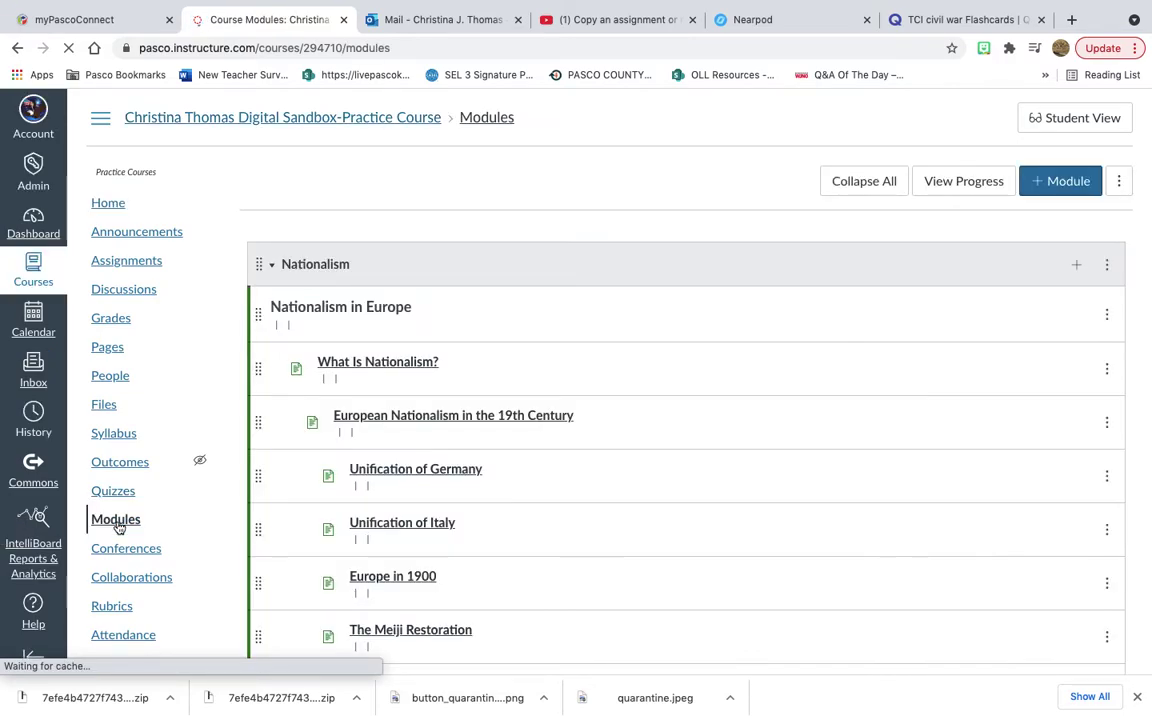
Add a newly created page named "Civil War Battles PowerPoint" to the Civil War module
scroll(237, 368, down, 10)
scroll(298, 404, down, 3)
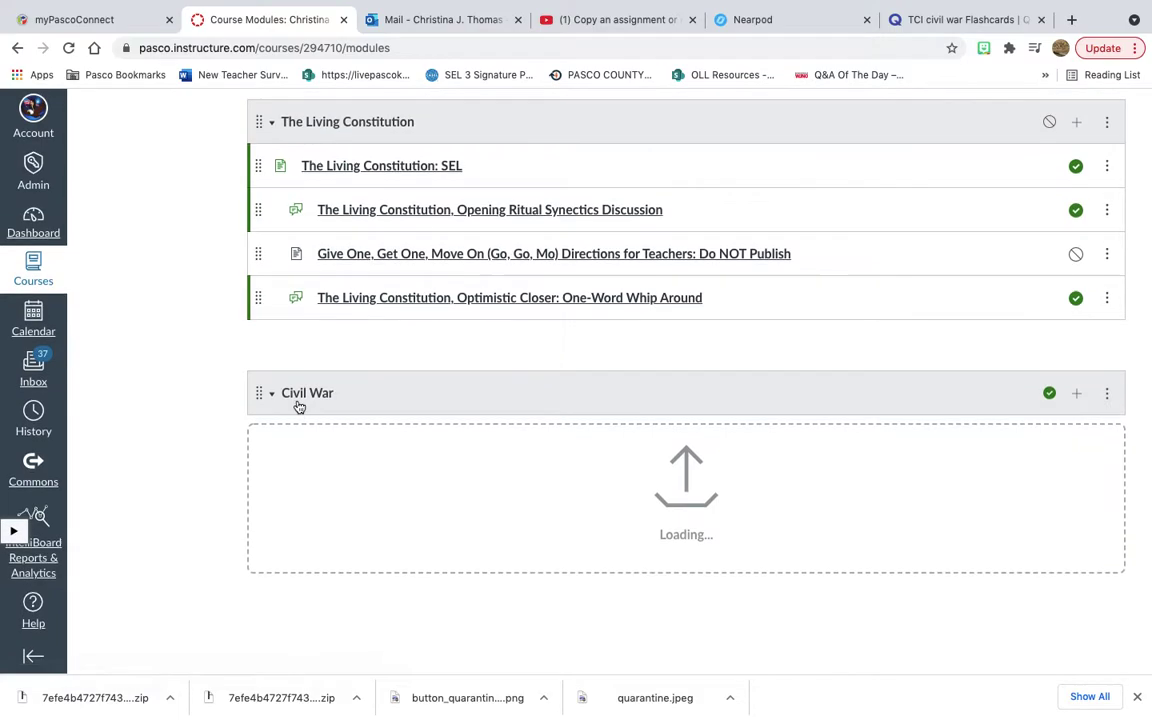
click(1076, 396)
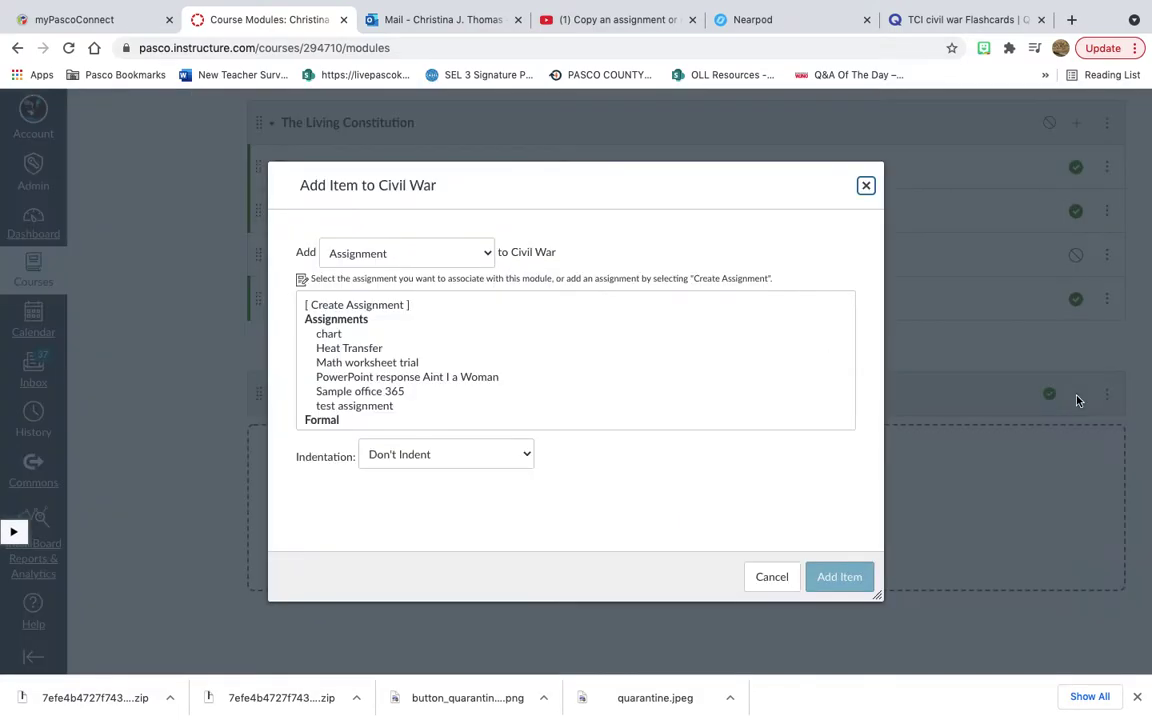
click(448, 259)
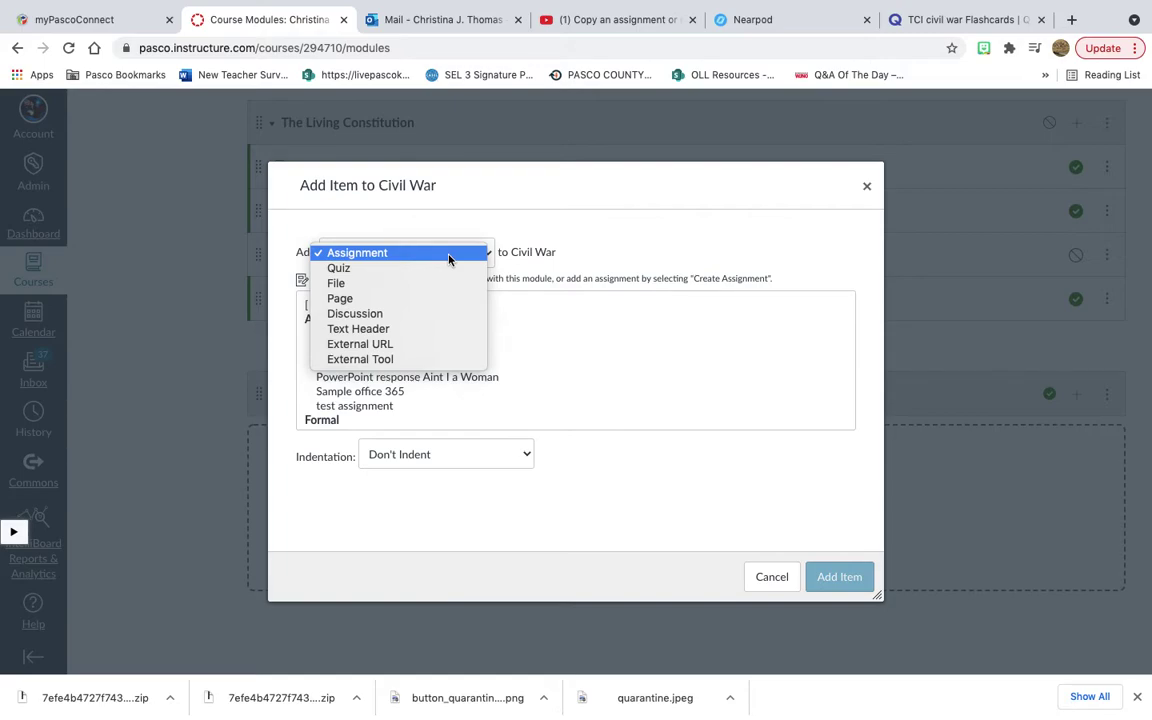
click(366, 299)
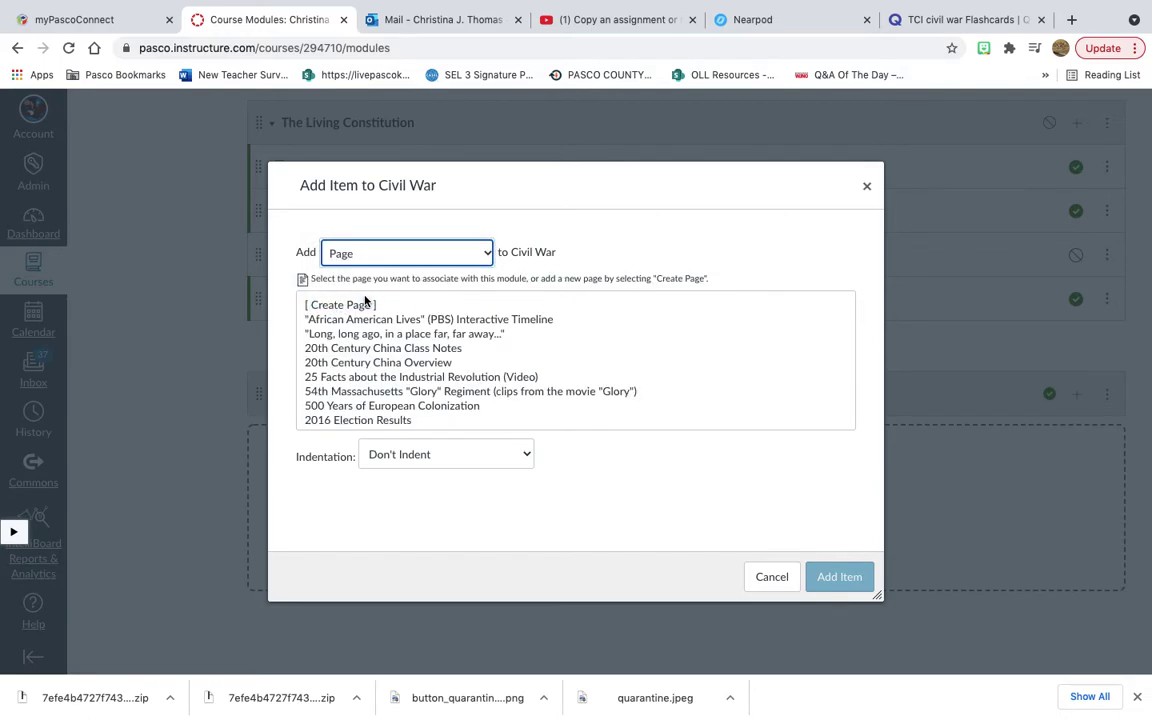
click(366, 306)
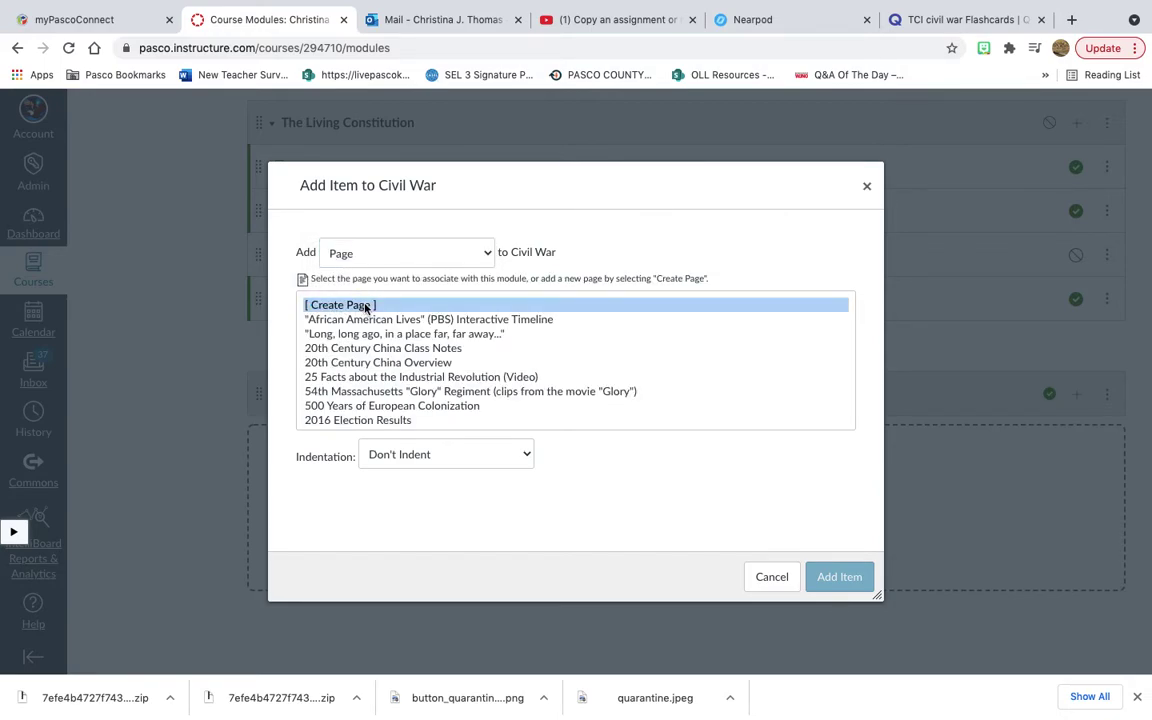
click(432, 461)
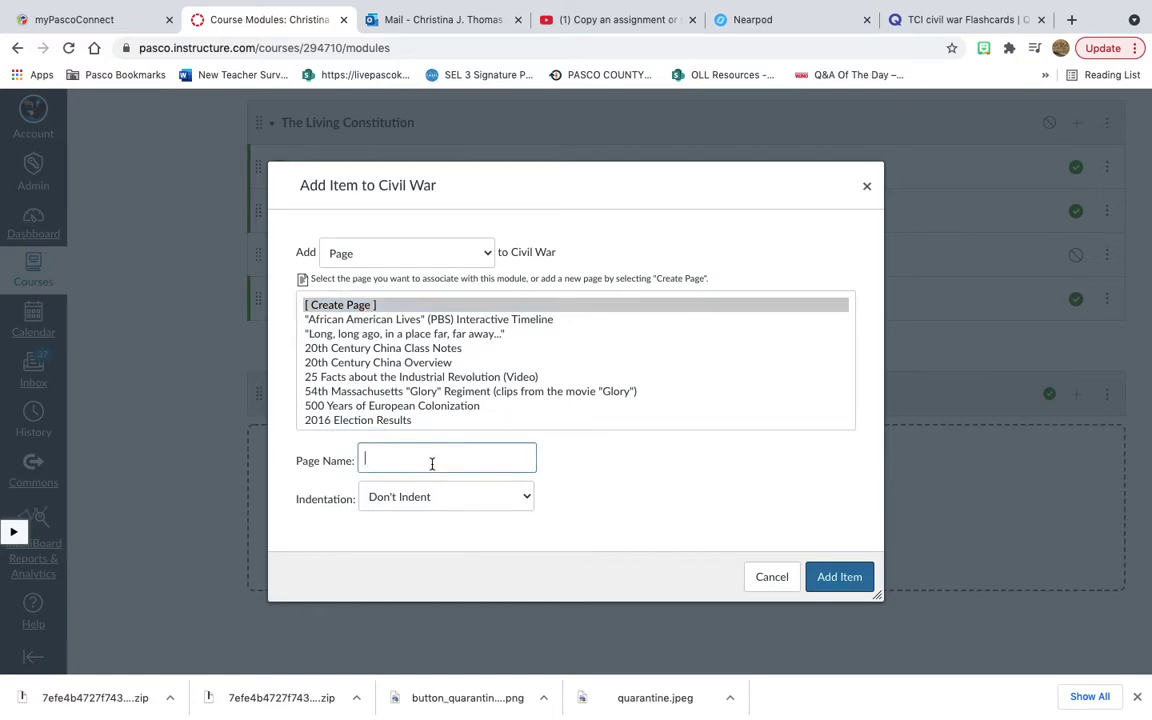
text(Civil War Battles PowerPoin)
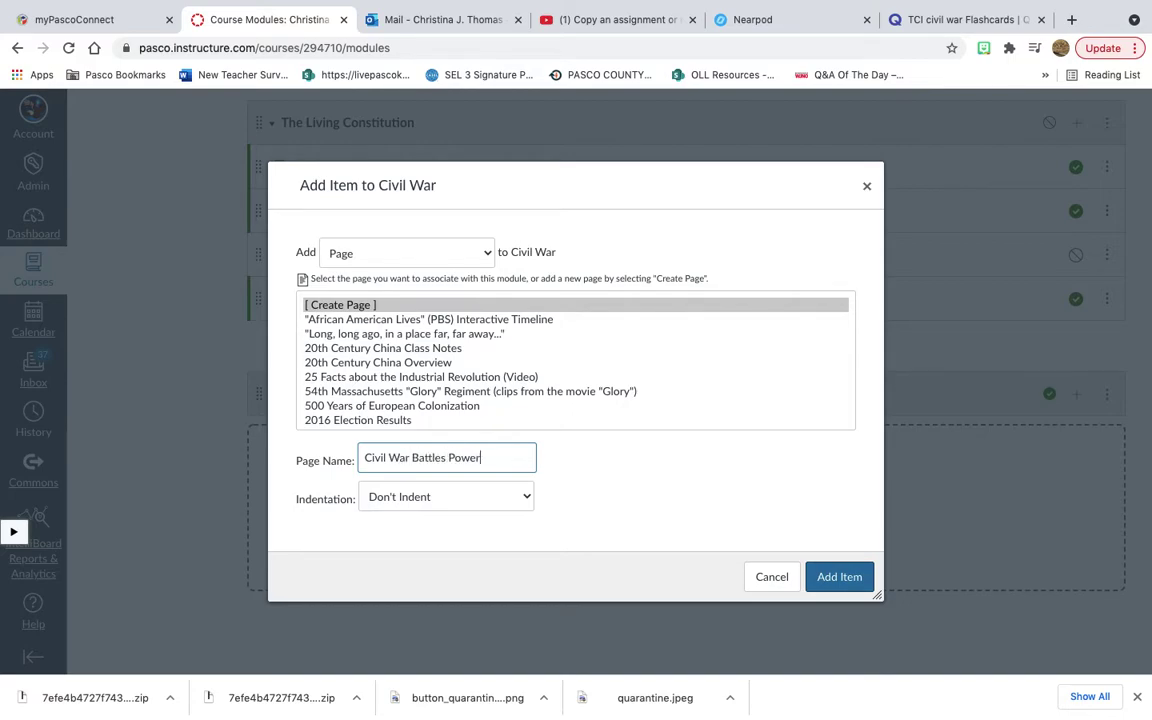
text(t)
click(840, 577)
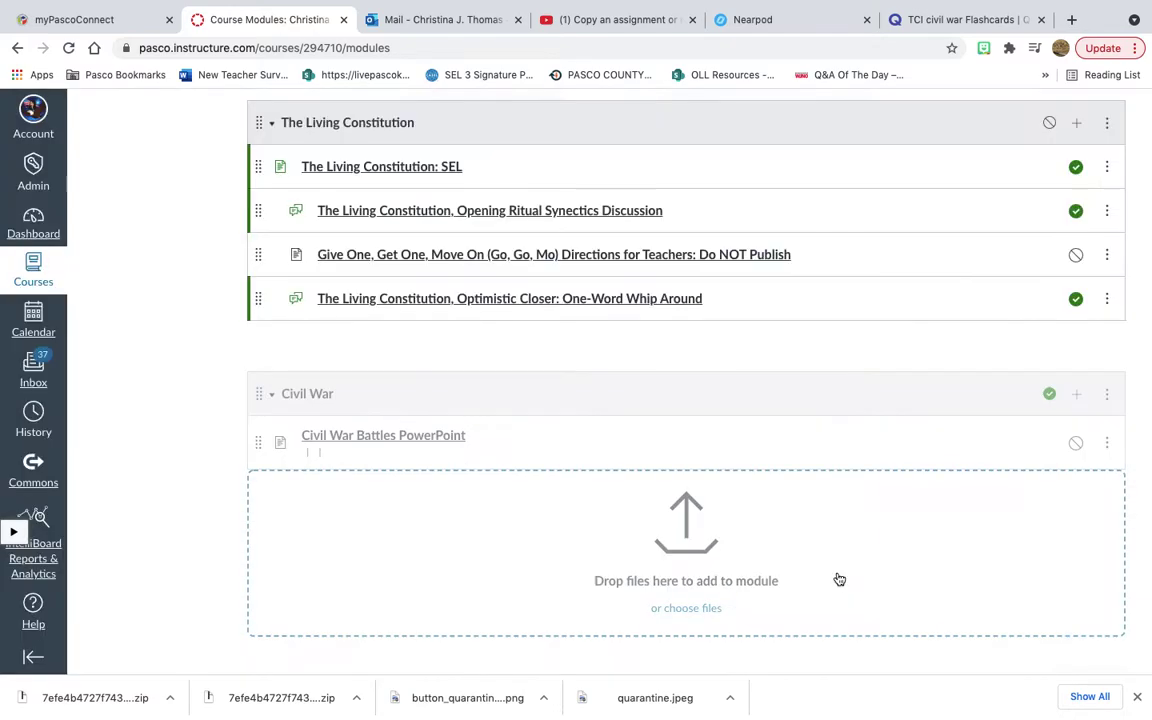
Edit the Civil War Battles PowerPoint page and write "Click here to download the PowerPoint from class about the Civil War Battles." as its body
click(447, 439)
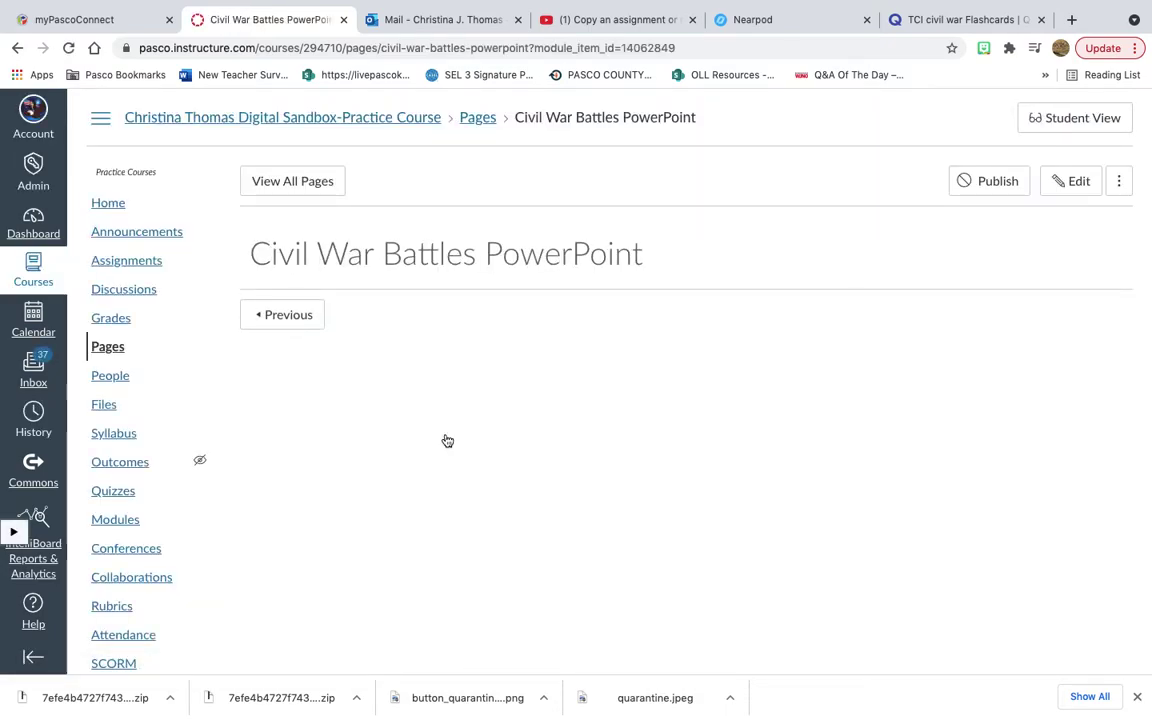
click(1076, 188)
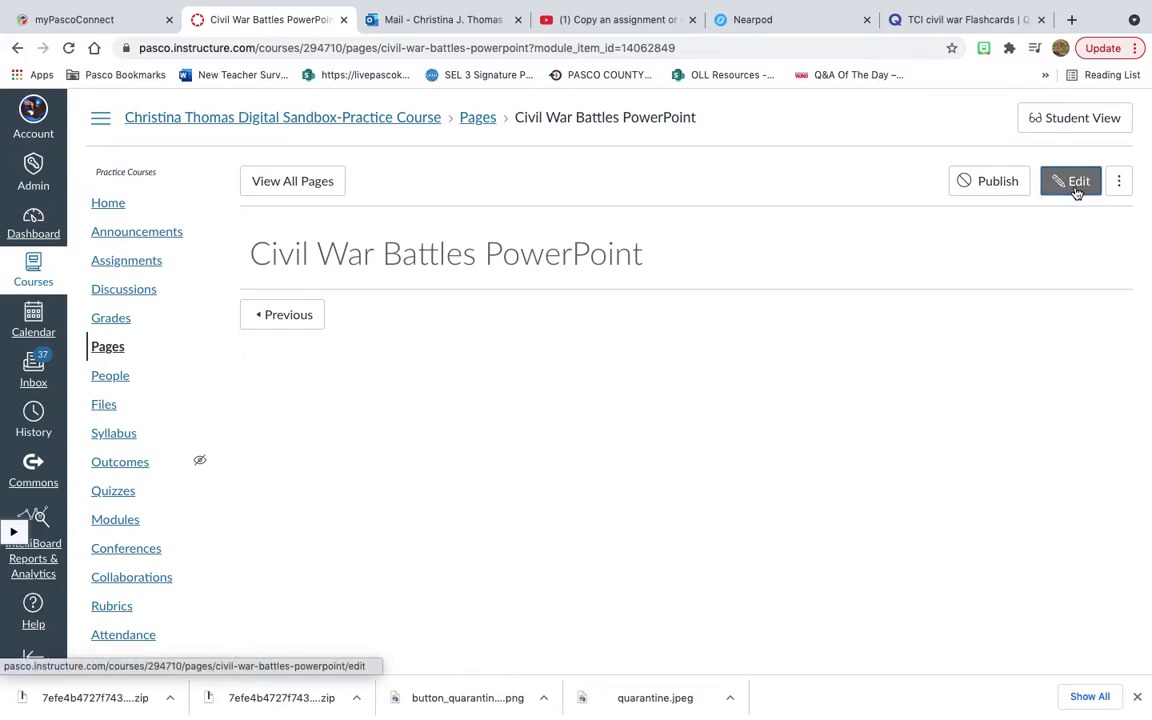
click(1076, 190)
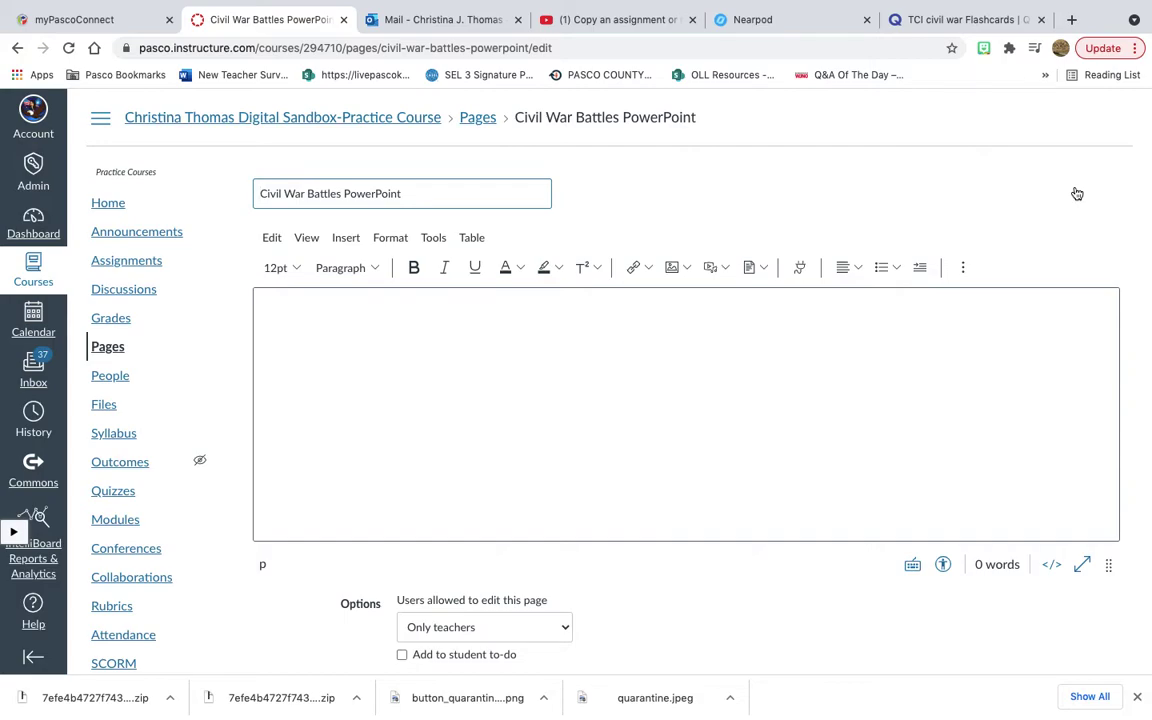
click(348, 362)
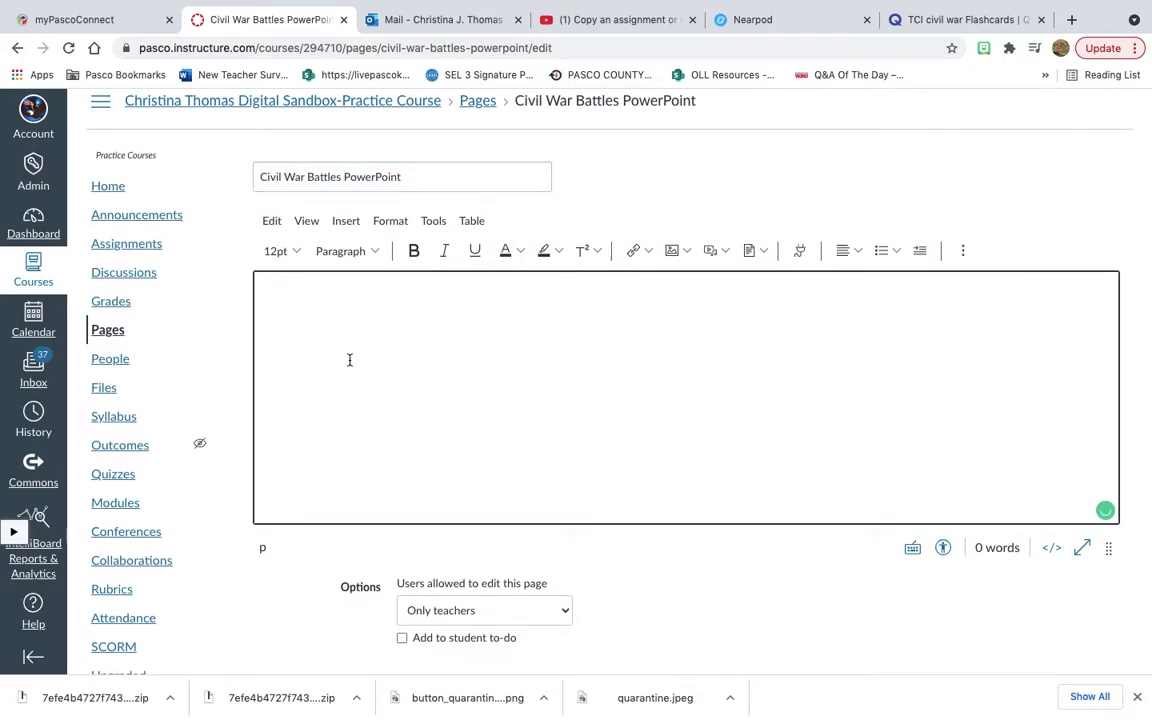
text(Click here t)
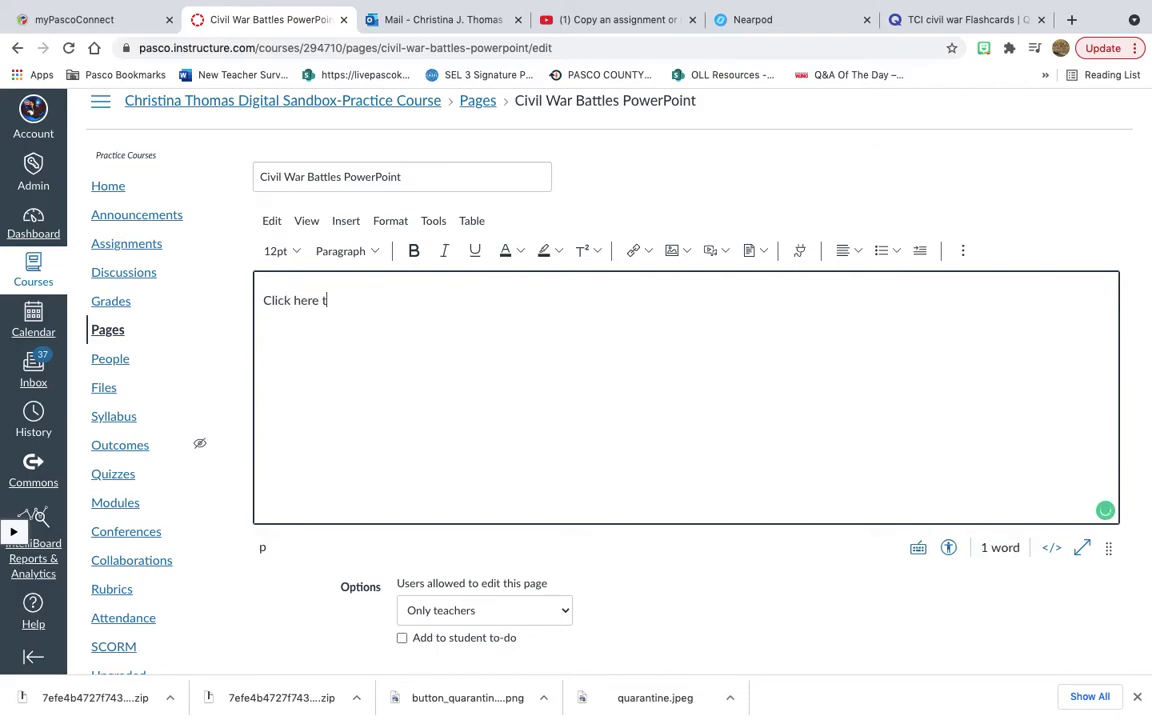
text(o dowlo)
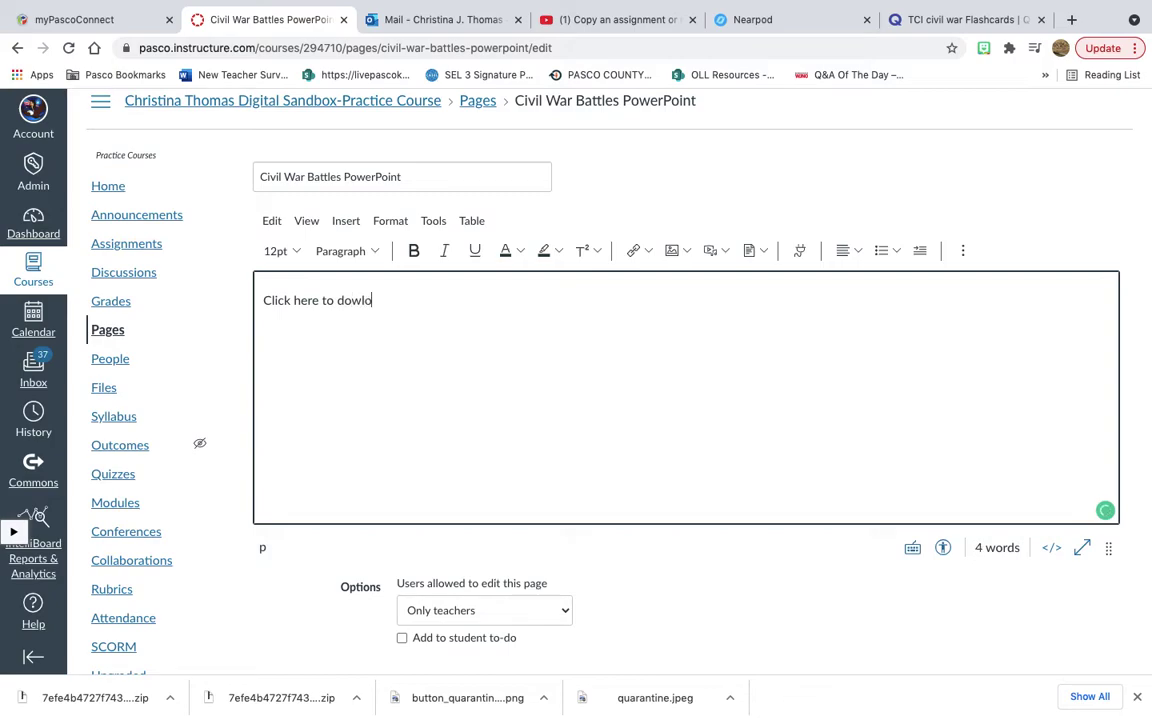
text(ad the PowerPoi)
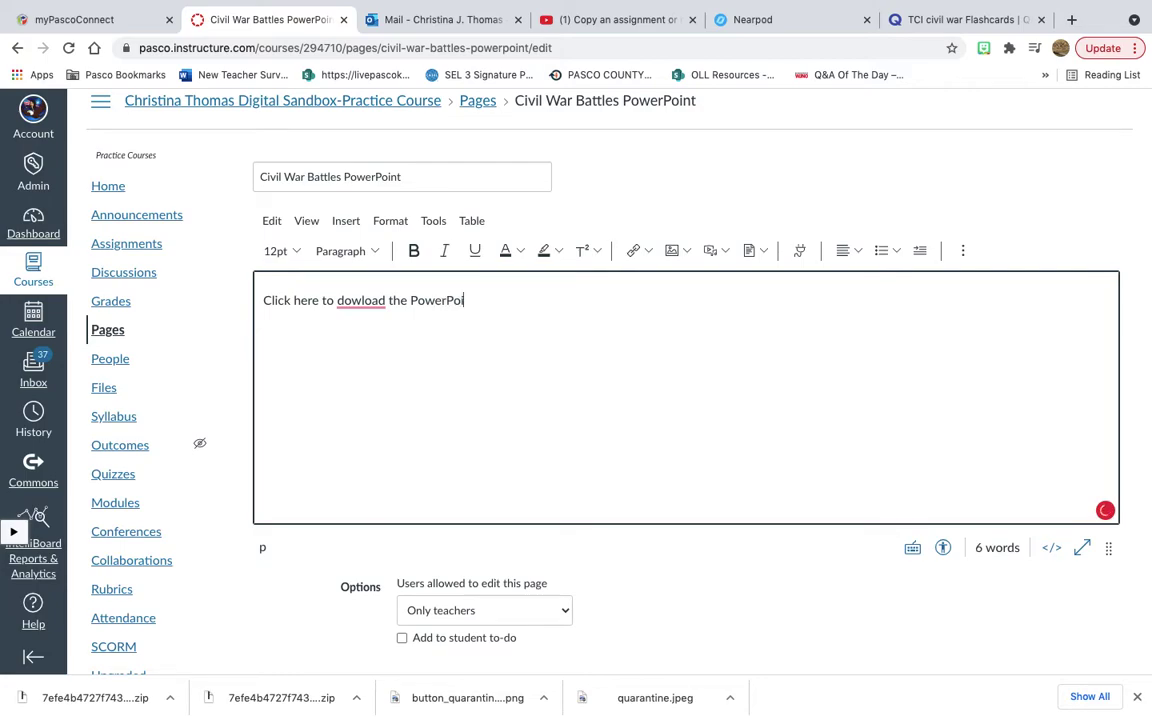
text(nt from class about the Civil War )
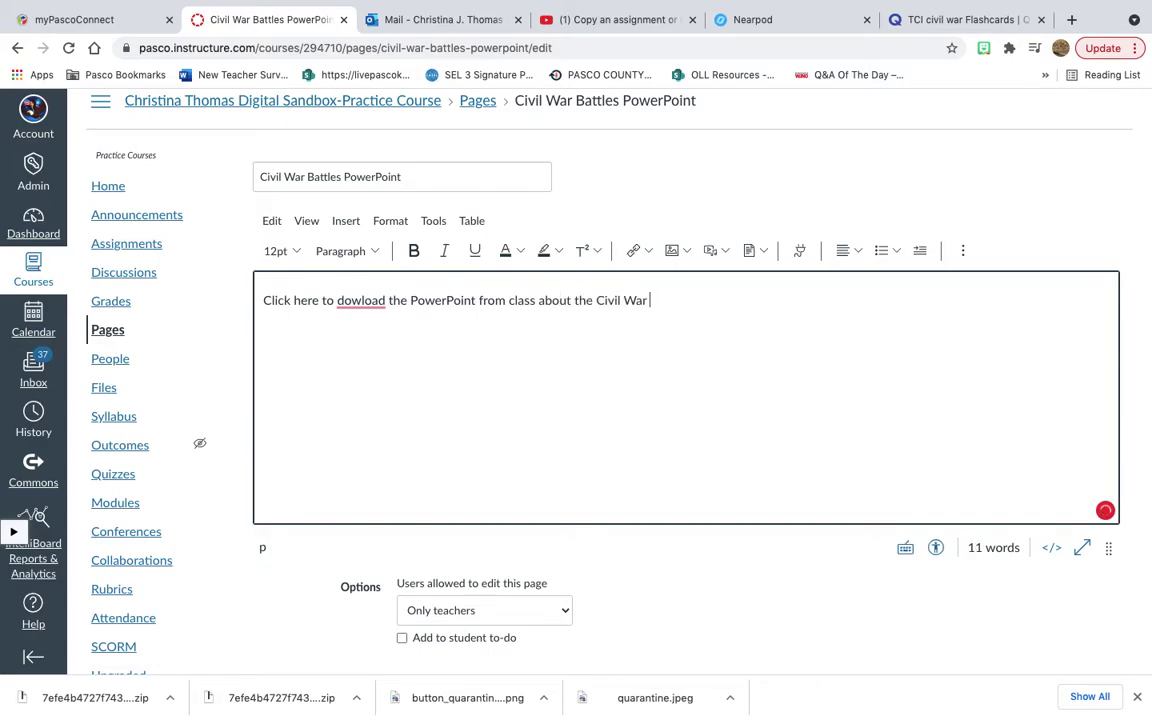
text(Battles.)
mouse_move(344, 302)
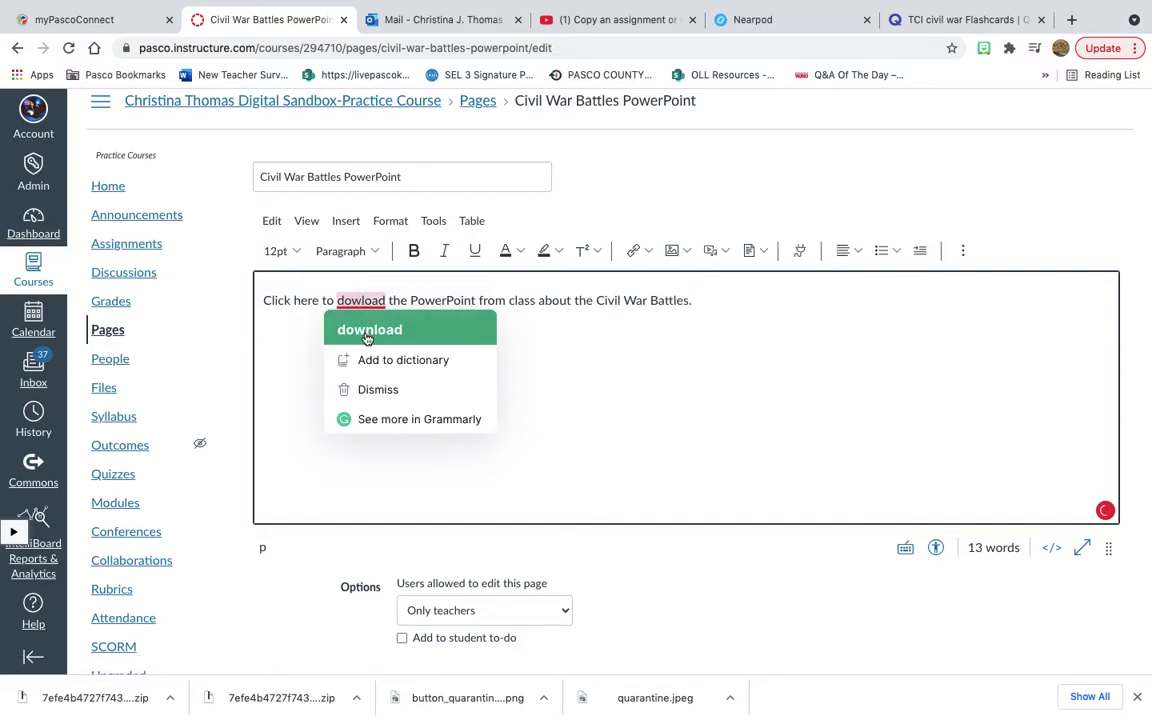
click(345, 329)
Start a document upload to link the words "Click here" and browse the computer for the file
drag(320, 300, 262, 300)
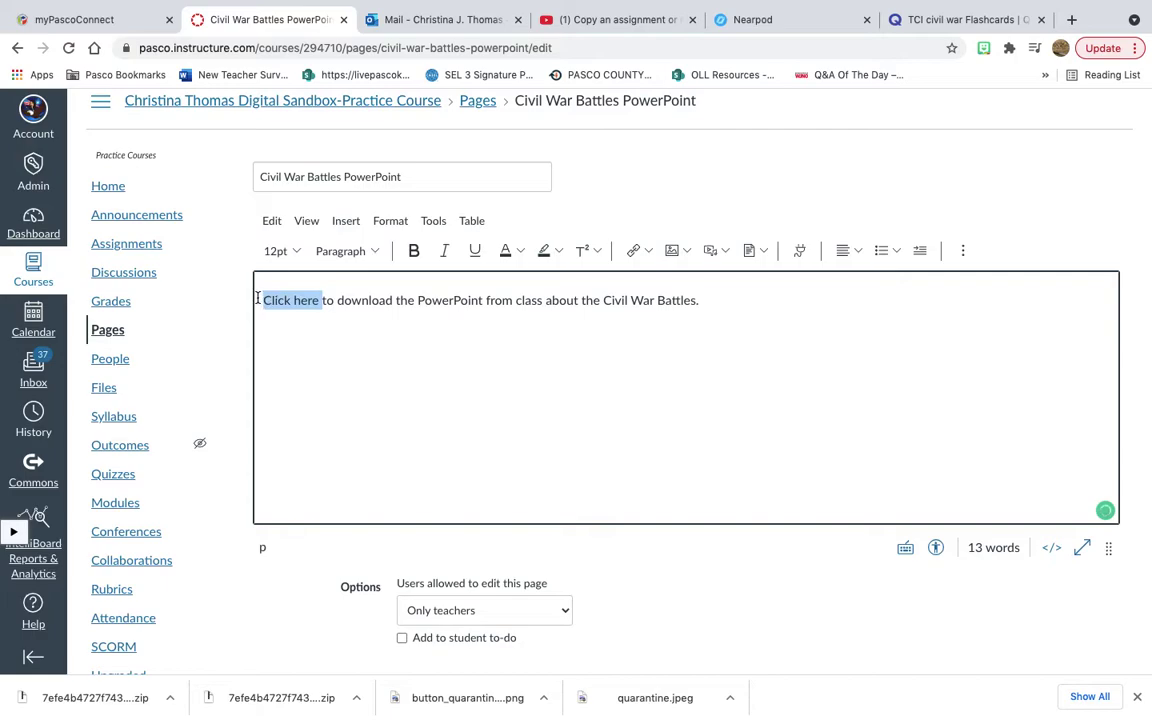
click(762, 252)
click(765, 281)
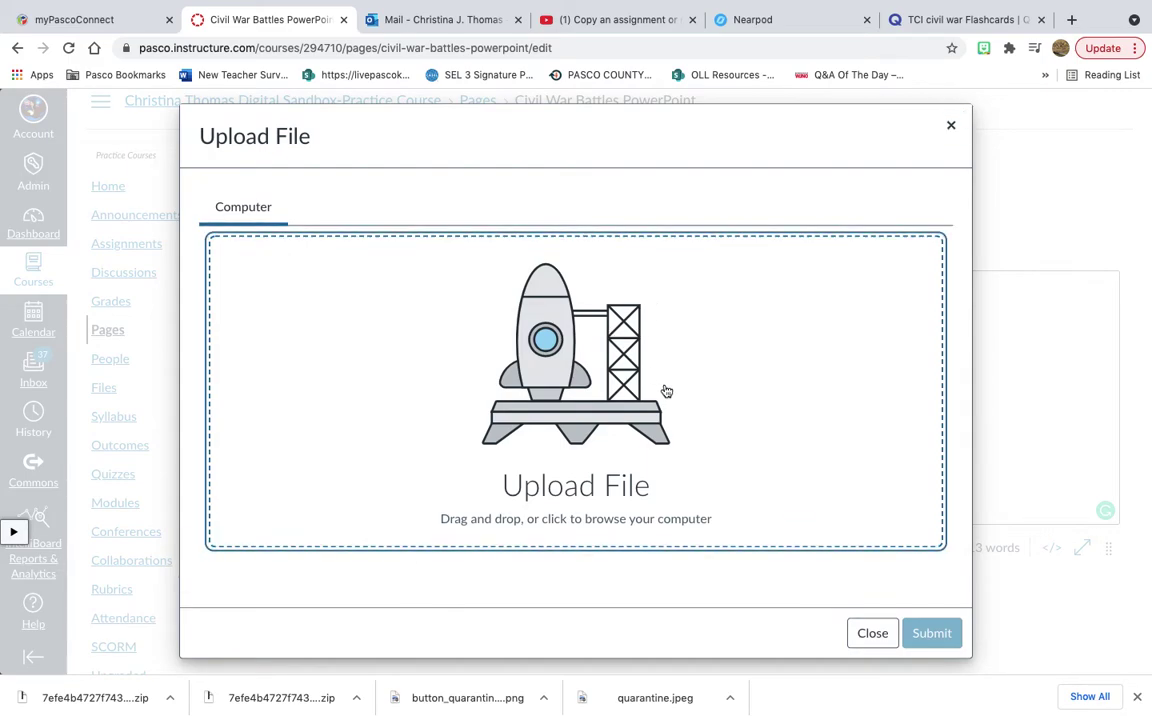
click(663, 391)
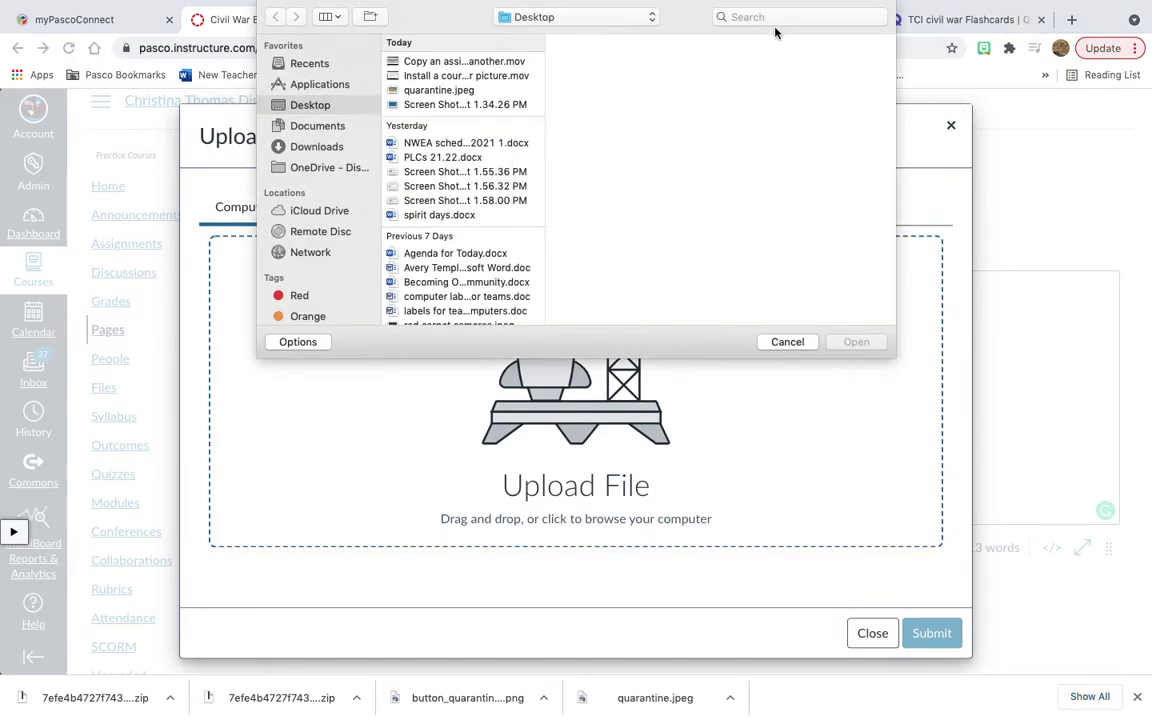
Search the computer for "civil war" and look through the results for a suitable presentation
click(753, 16)
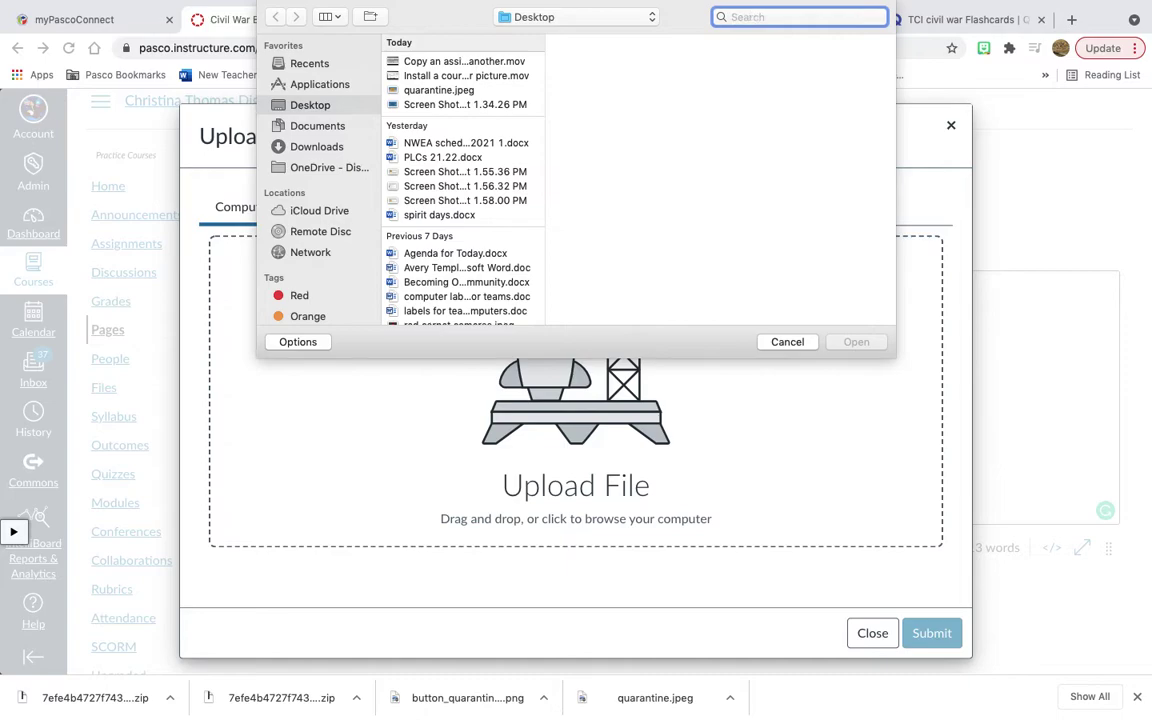
text(civil w)
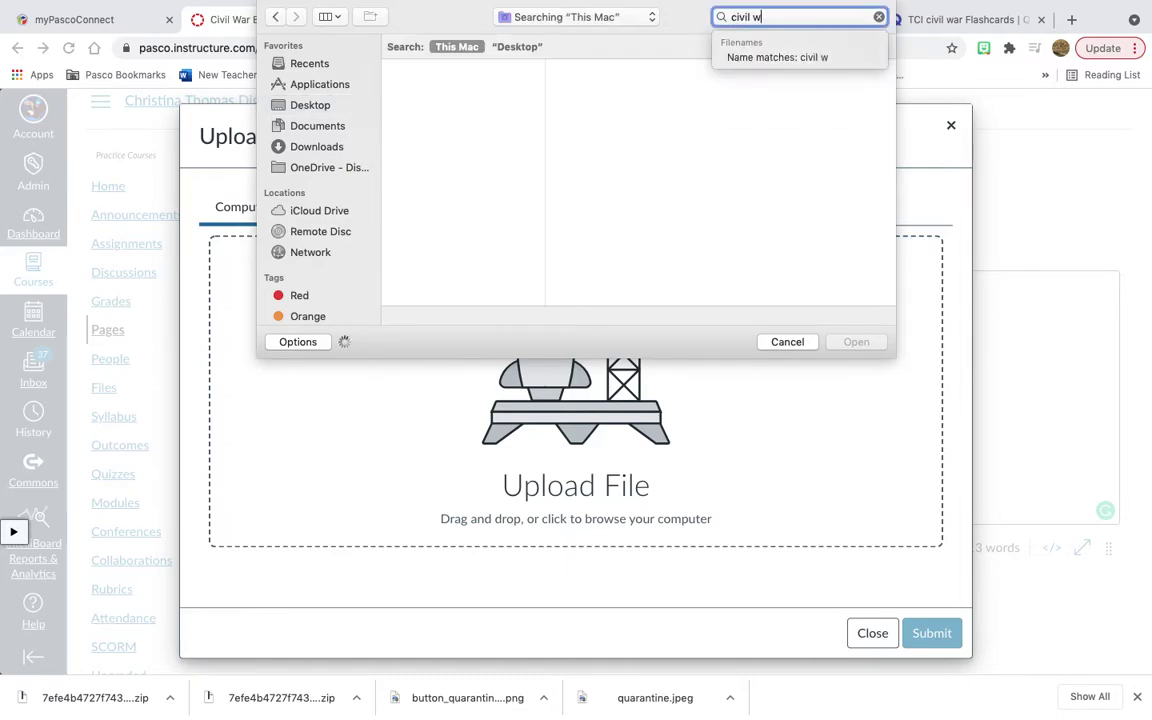
text(ar)
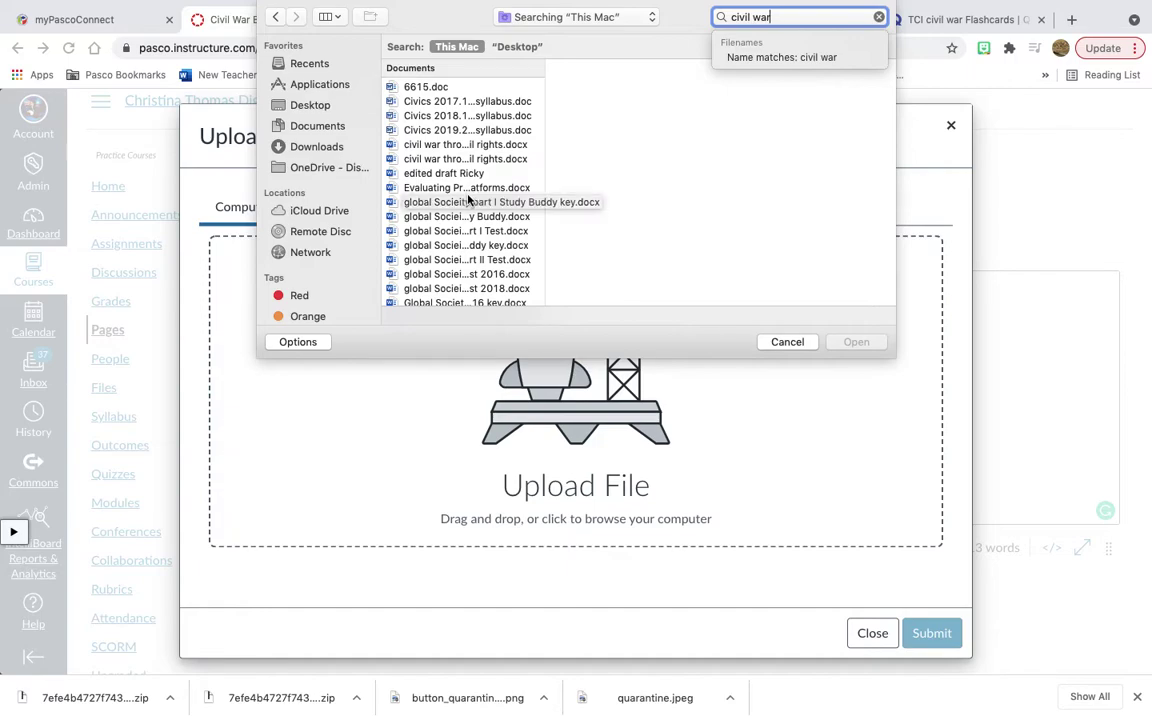
scroll(460, 162, down, 5)
scroll(460, 162, down, 20)
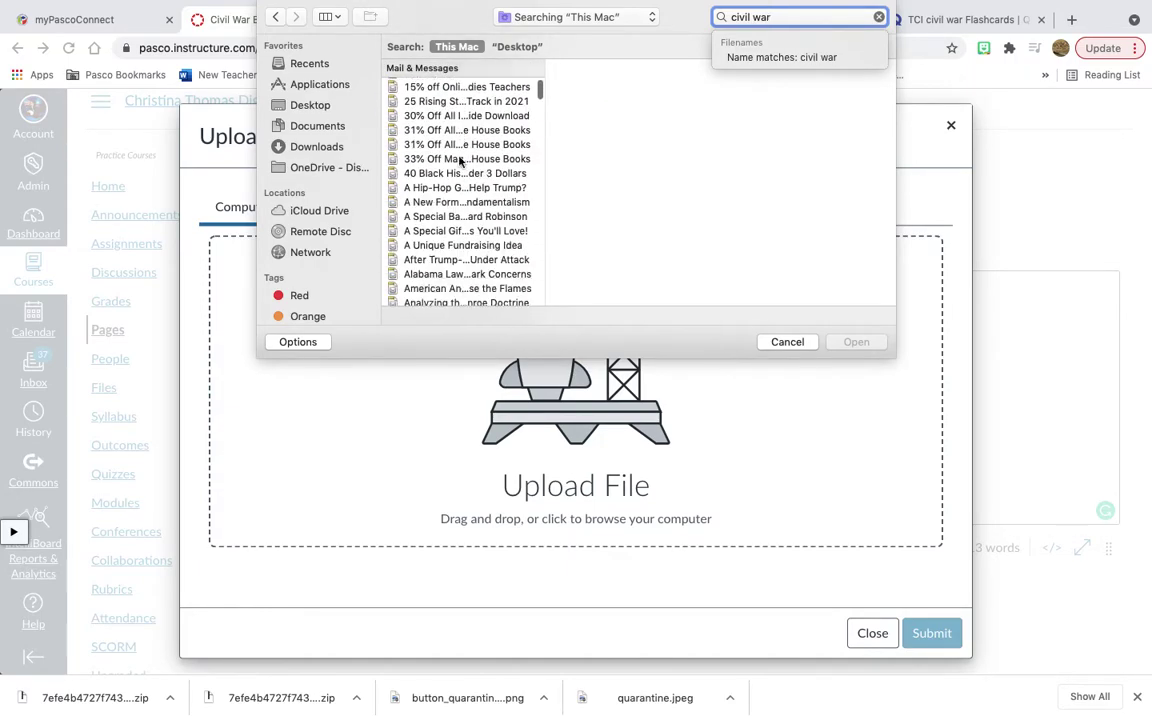
scroll(460, 162, down, 20)
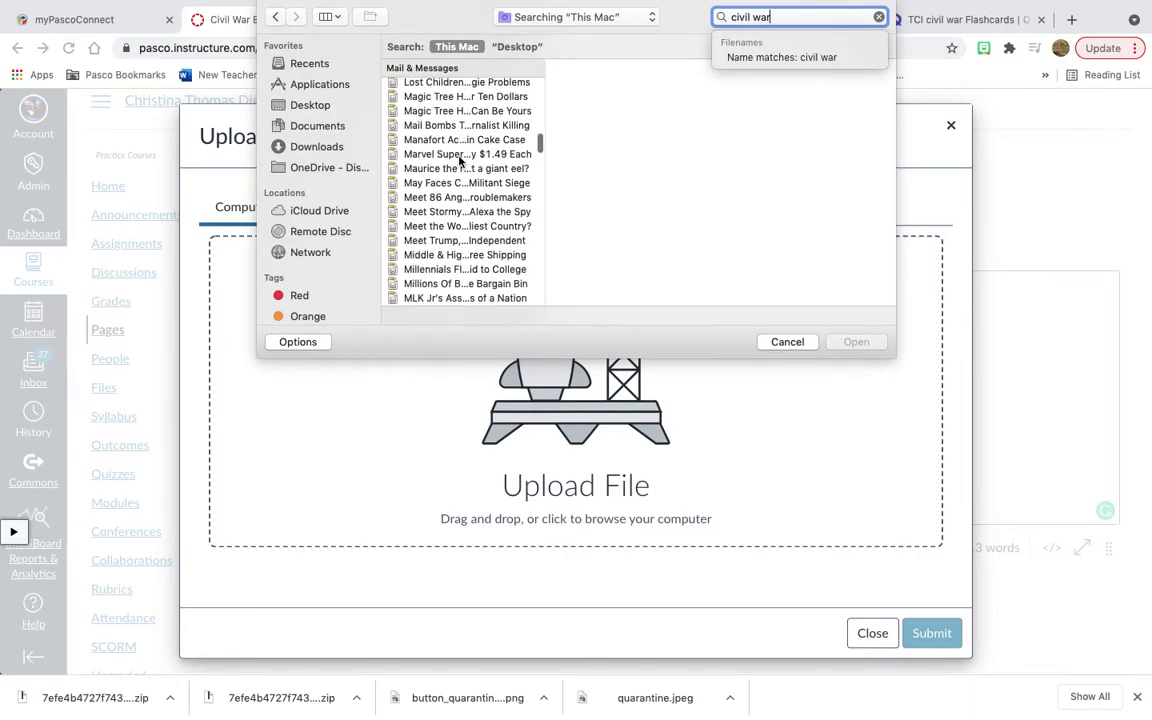
scroll(460, 162, down, 5)
scroll(460, 190, up, 20)
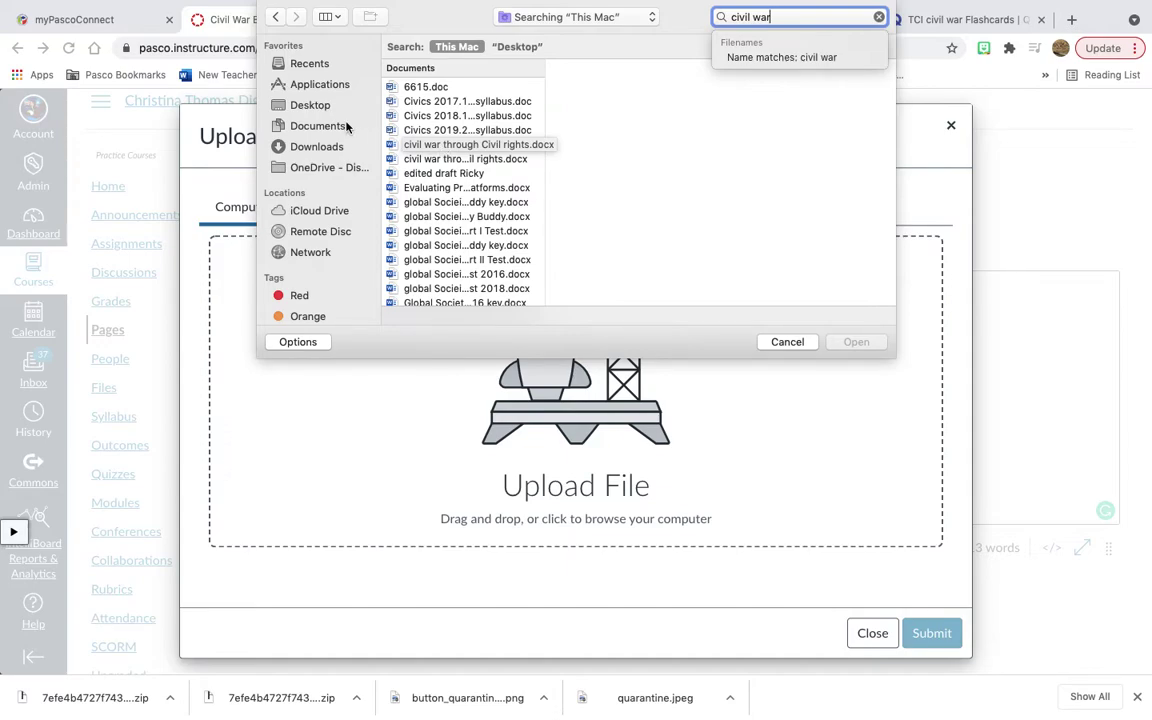
Browse iCloud Drive and the recent files on the computer for a presentation to upload
click(315, 215)
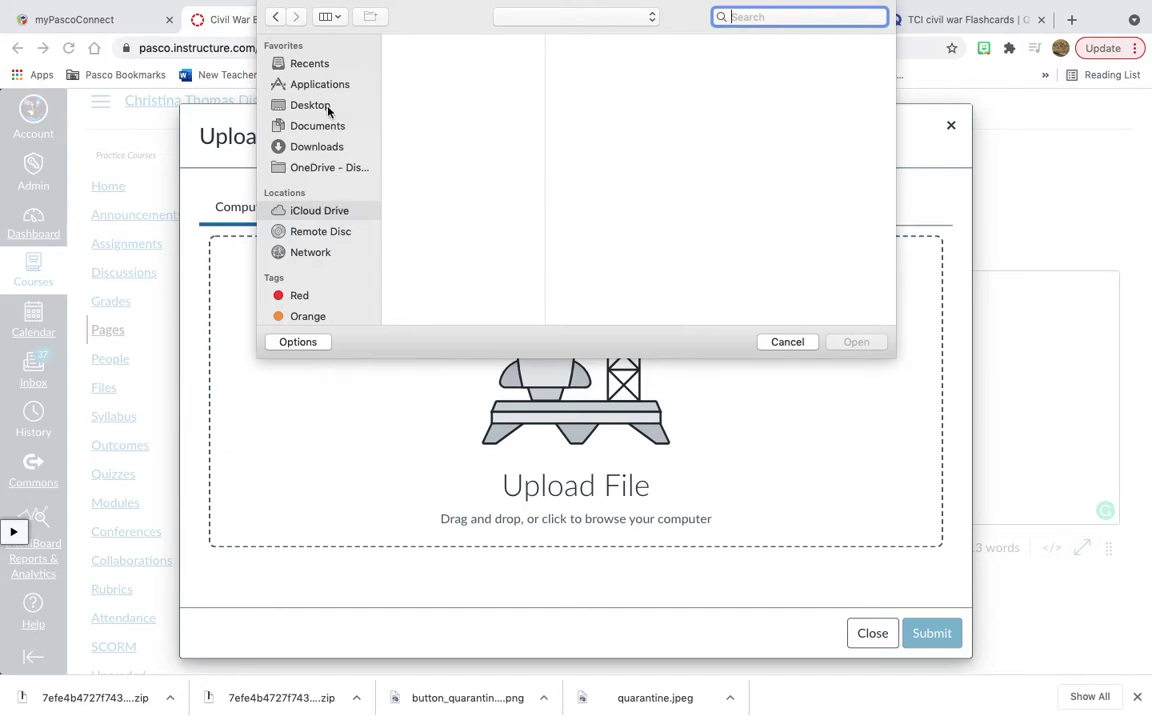
click(290, 64)
scroll(460, 118, down, 10)
scroll(460, 118, down, 10)
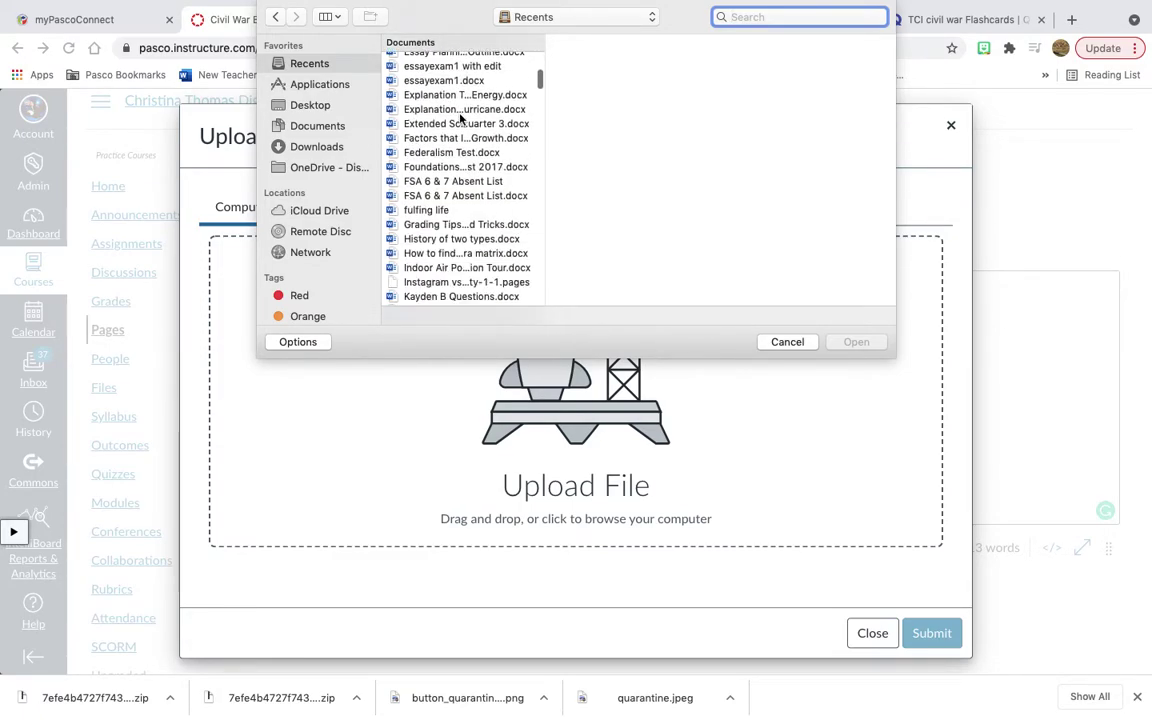
scroll(460, 118, down, 15)
scroll(477, 168, down, 15)
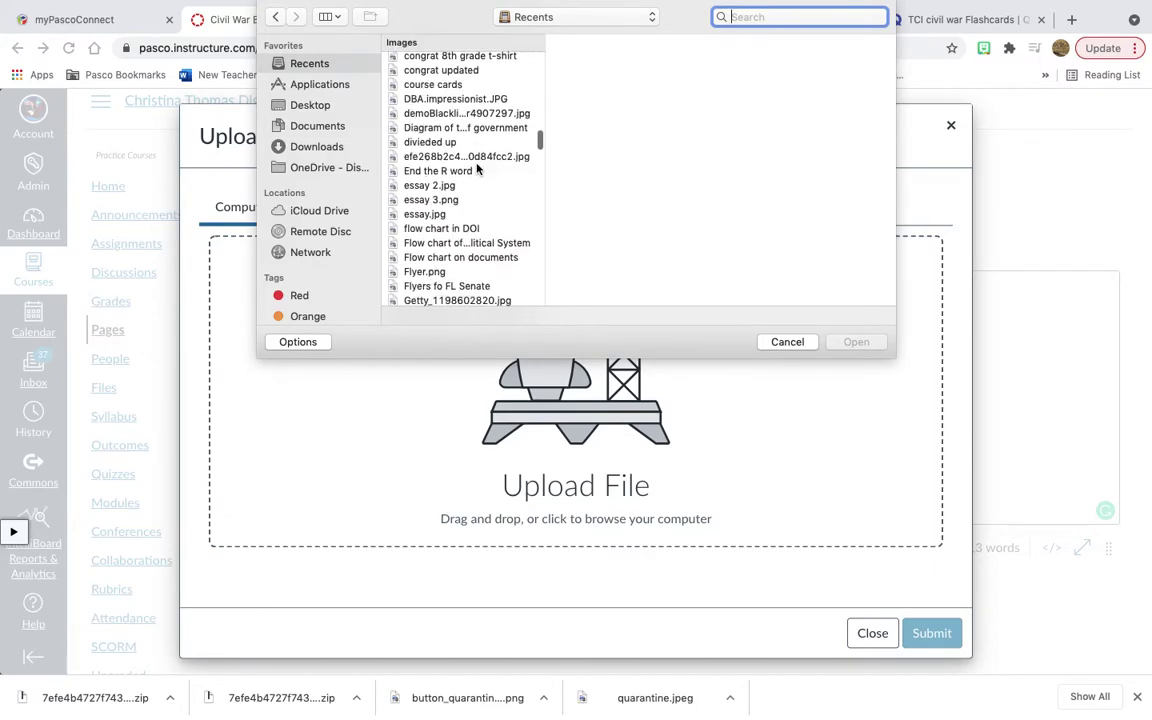
scroll(477, 168, down, 5)
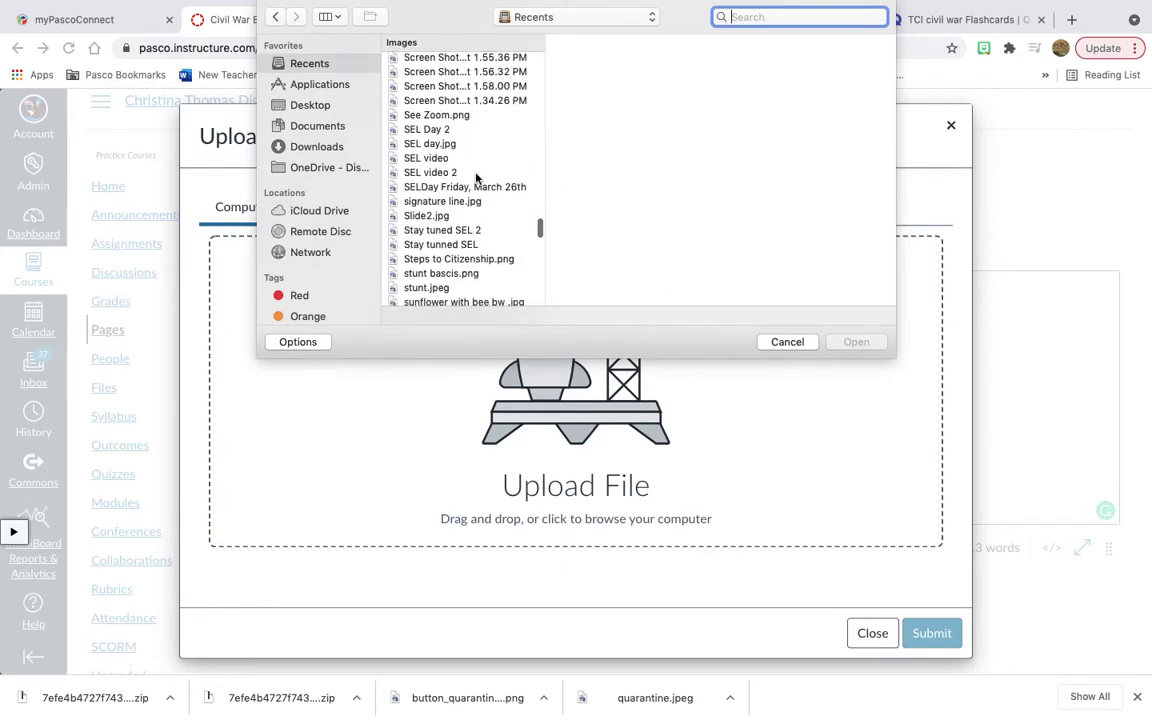
Upload the "1960 Social and Cultural Milestones" PowerPoint from the Documents folder as the link behind "Click here" and check the link
click(317, 127)
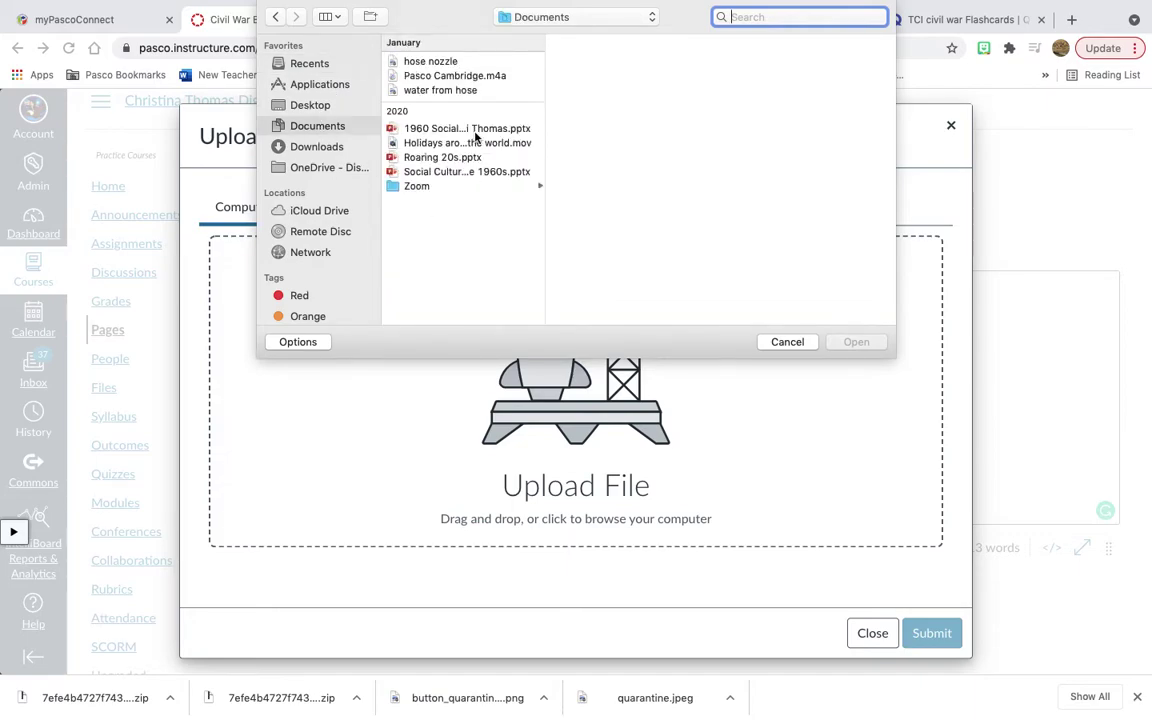
click(469, 129)
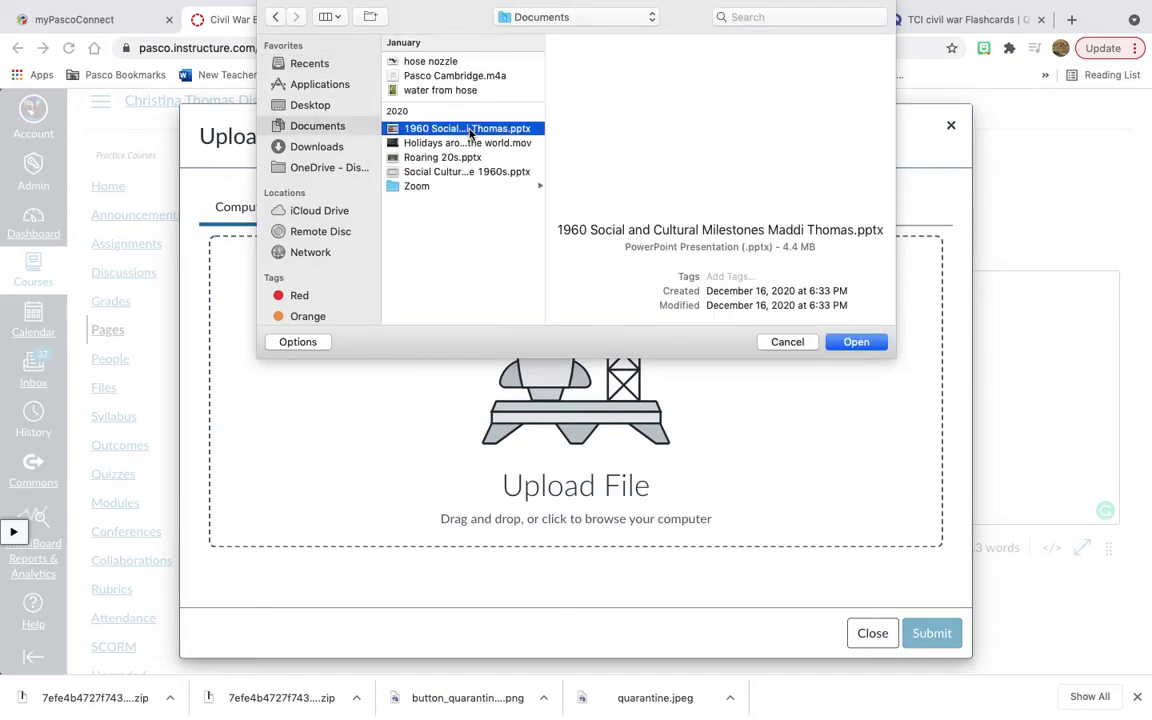
click(855, 342)
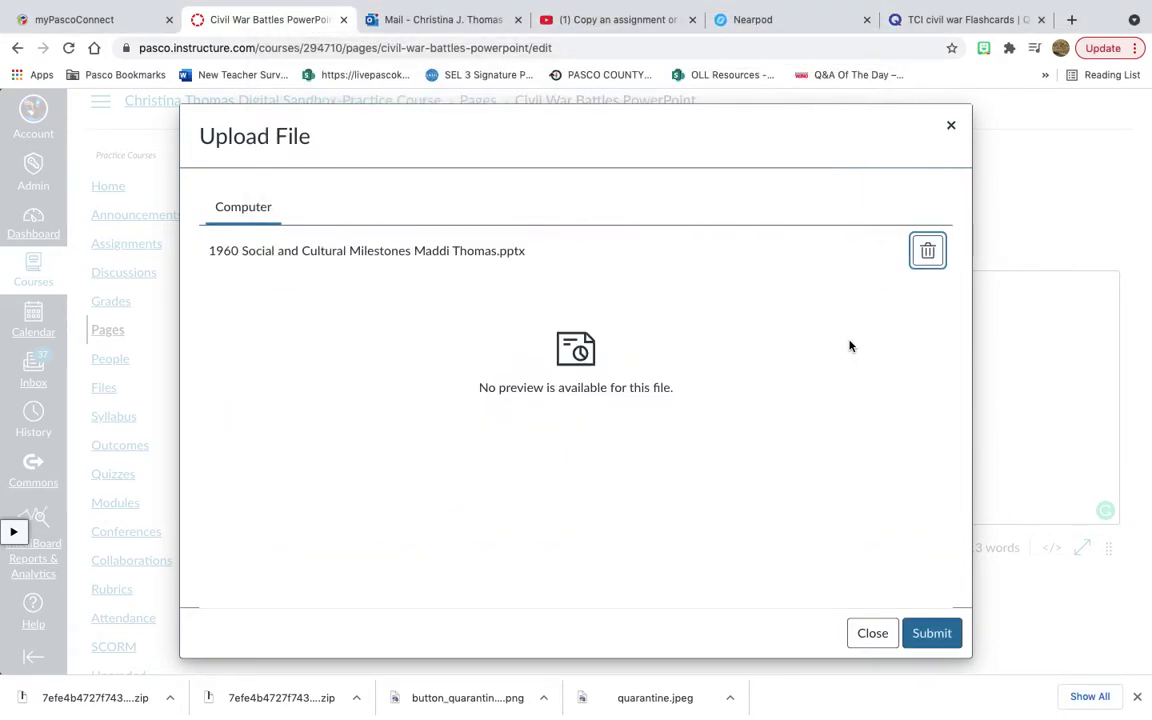
click(929, 632)
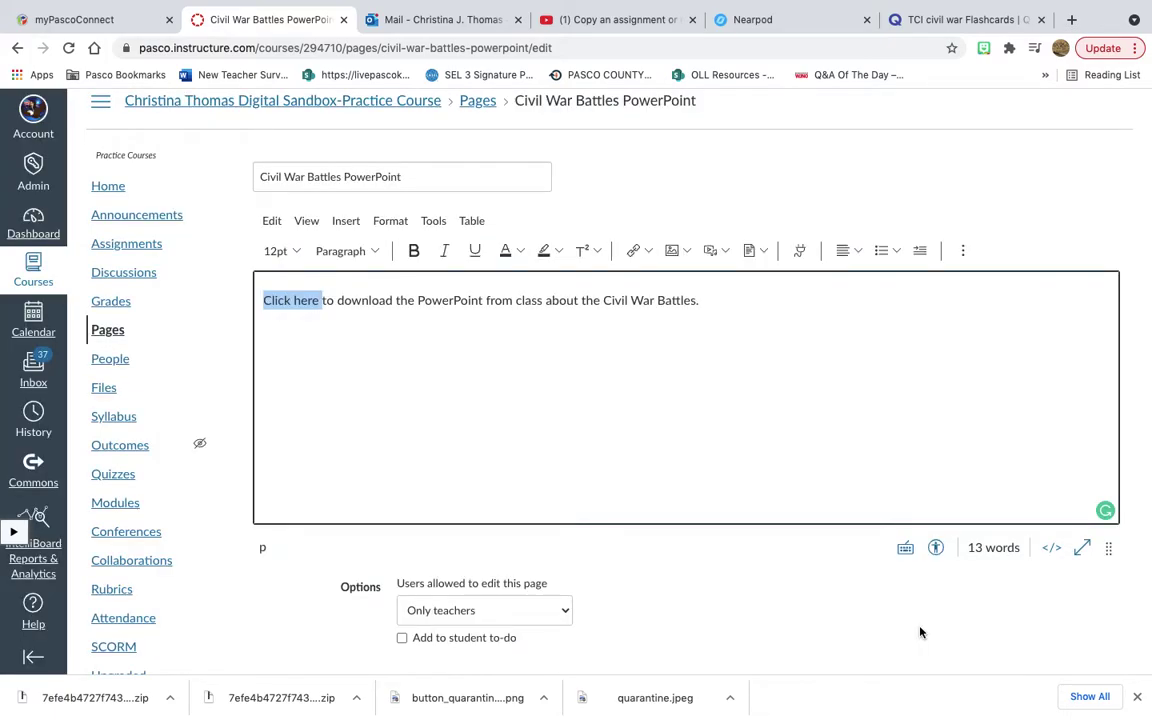
click(781, 325)
click(326, 300)
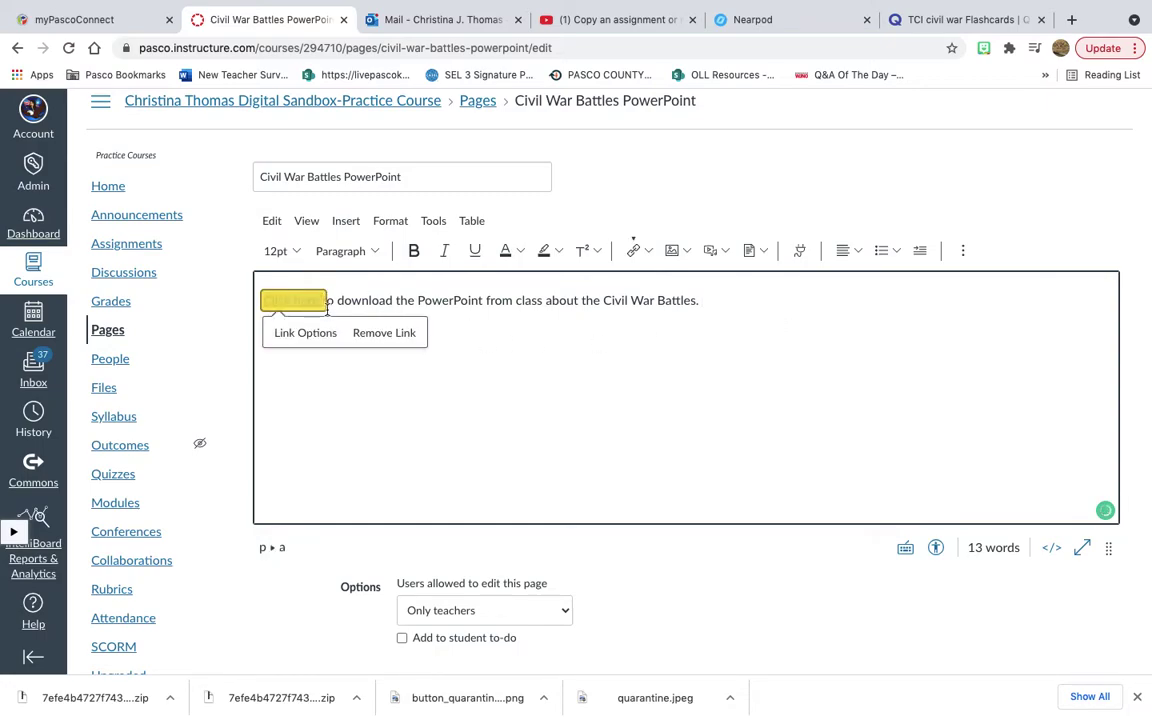
Save the page without publishing it, open the "Click here" link to preview the file, and close the preview
click(461, 415)
scroll(928, 415, down, 3)
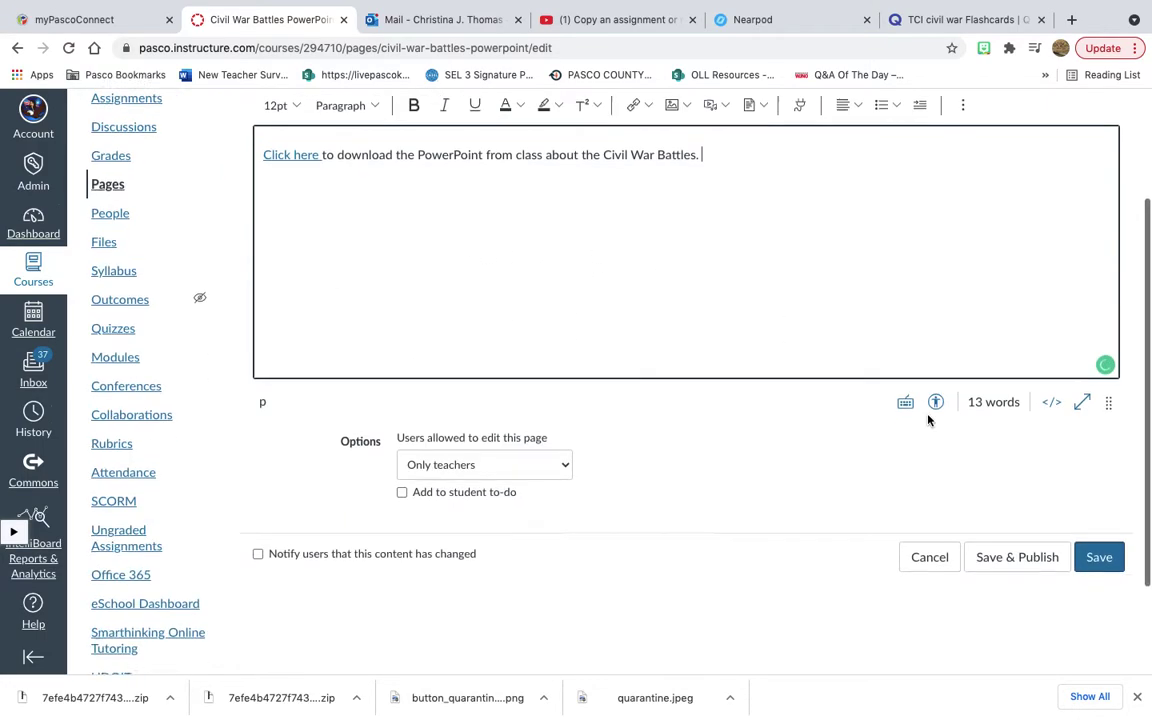
click(1103, 484)
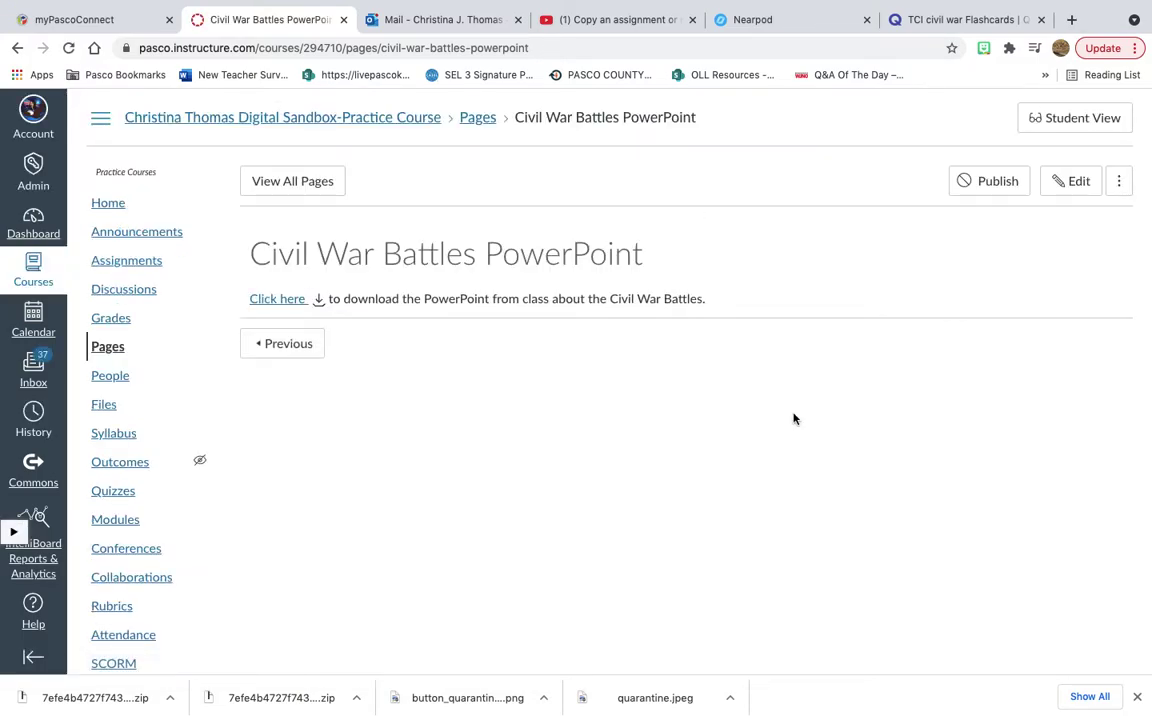
click(291, 301)
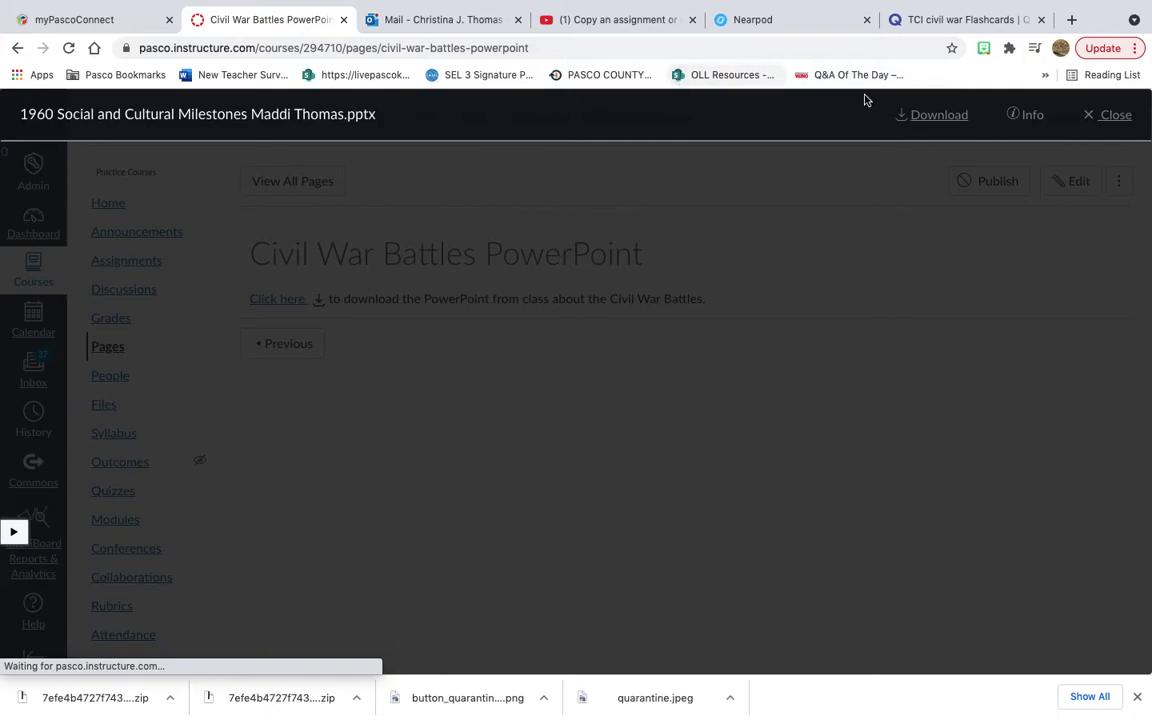
click(1090, 120)
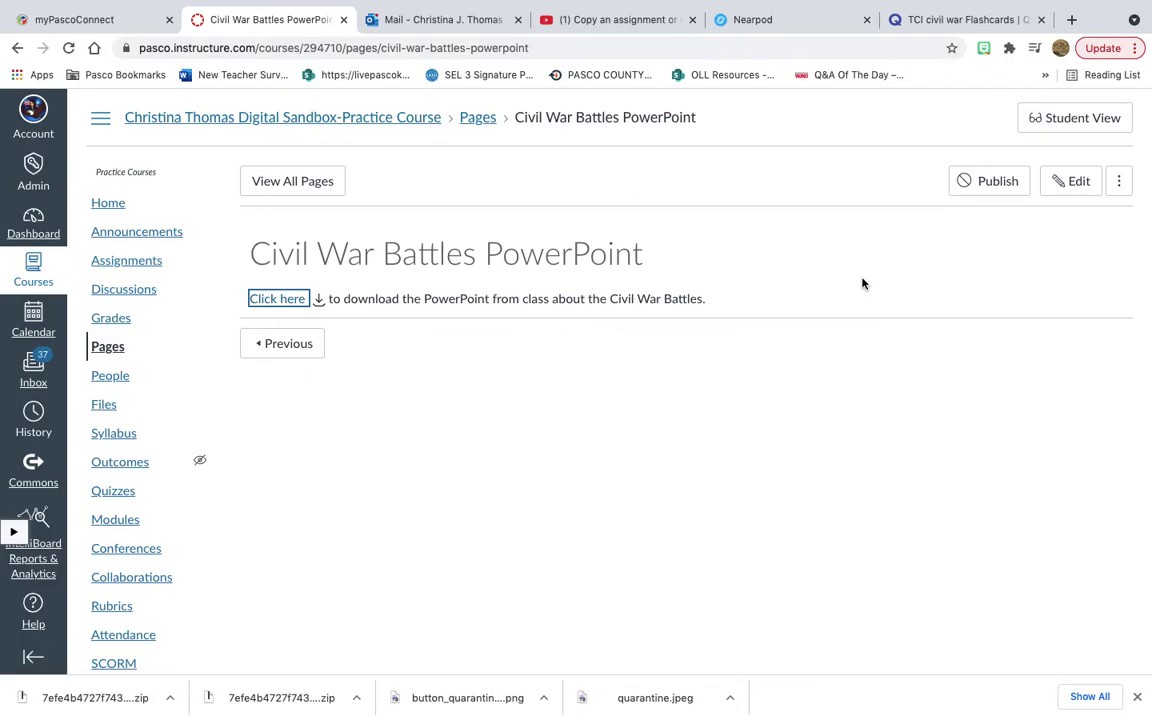
Edit the page and replace "Click here to download the" with "Look over this" at the start of the sentence
click(1072, 189)
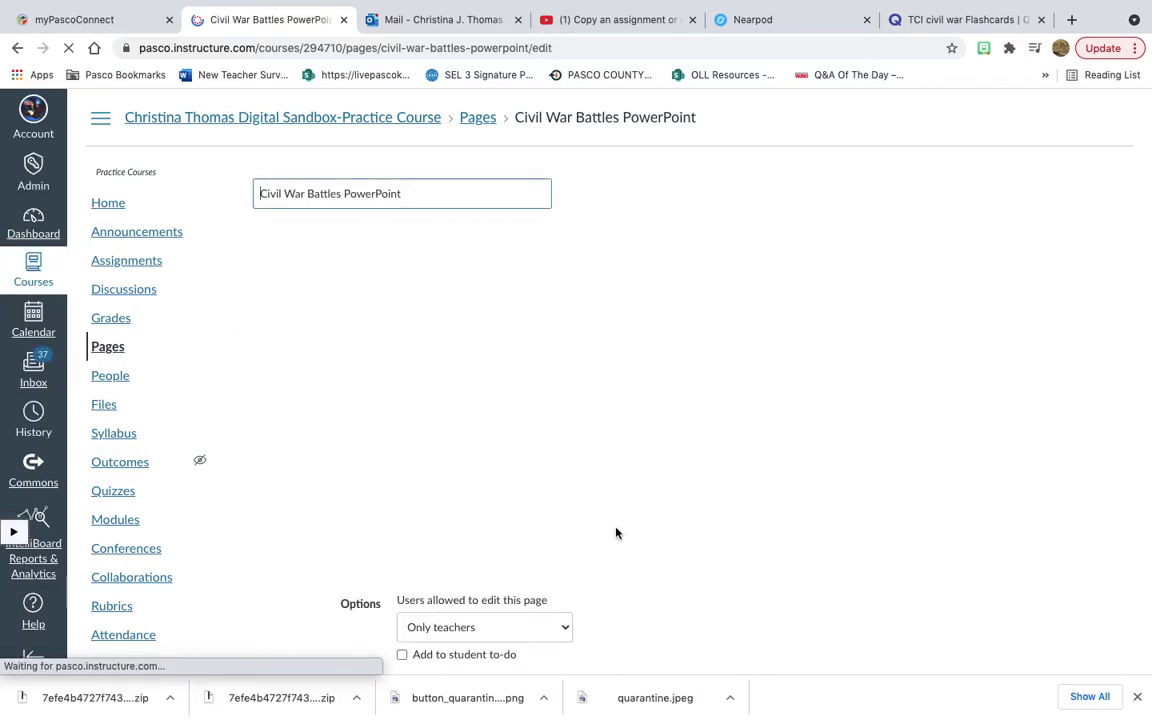
click(712, 316)
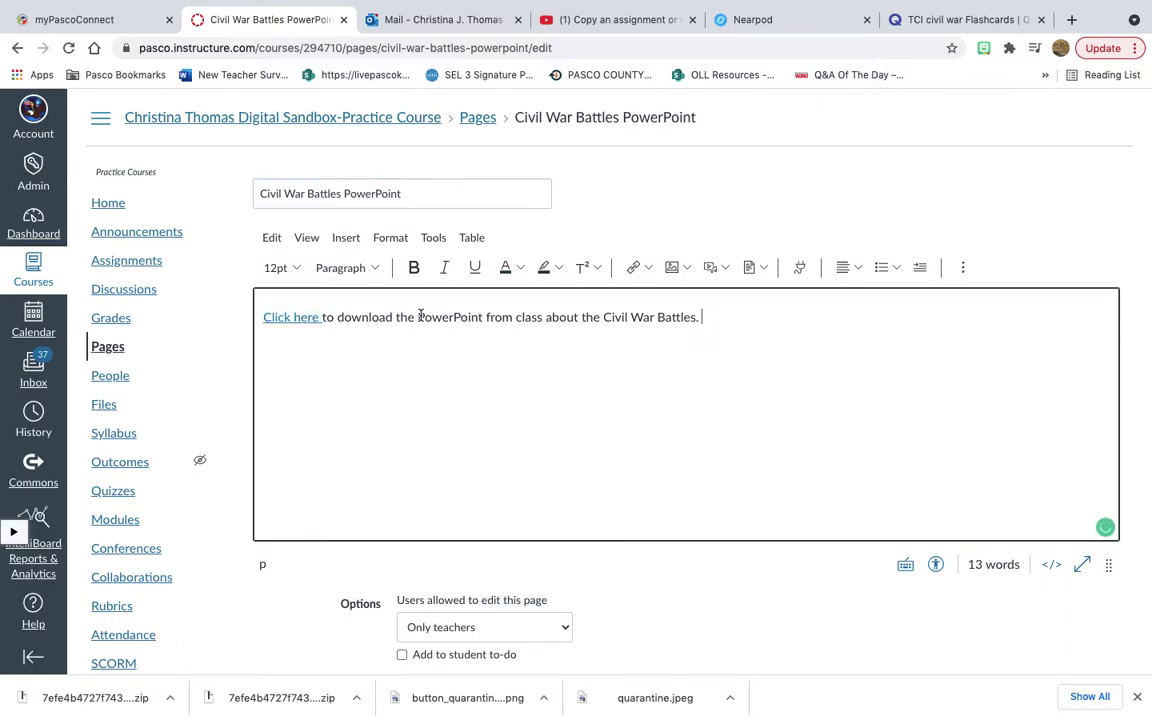
drag(416, 316, 266, 316)
key(BackSpace)
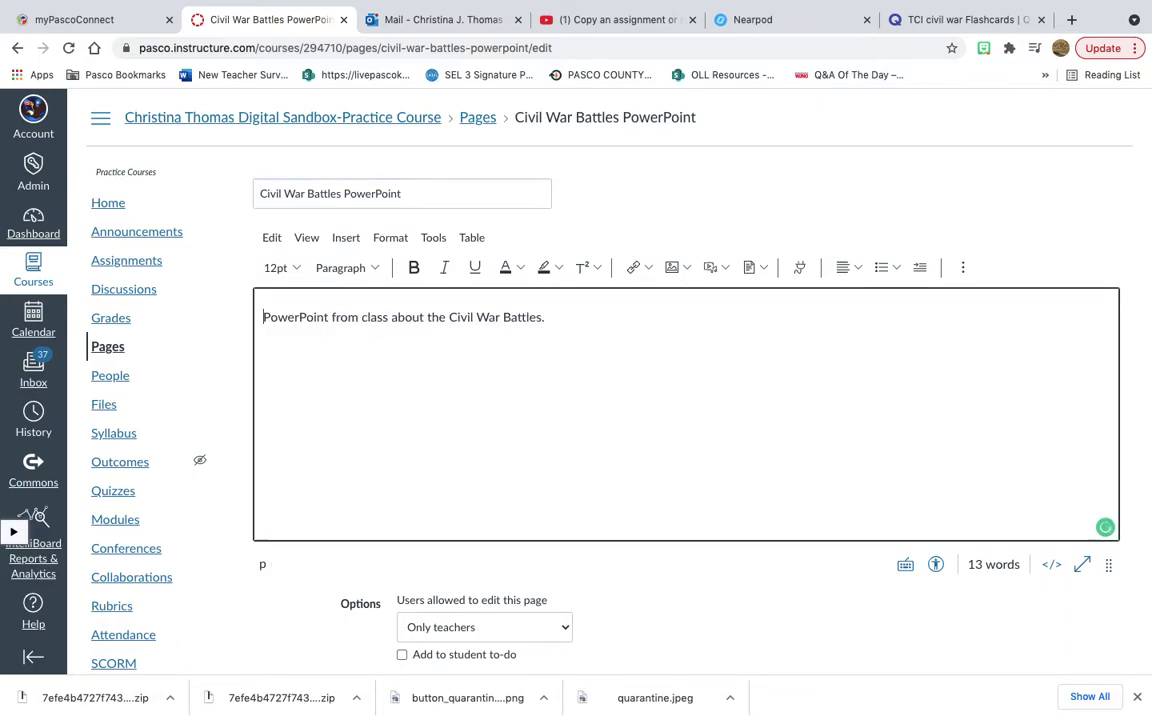
text(Look over this)
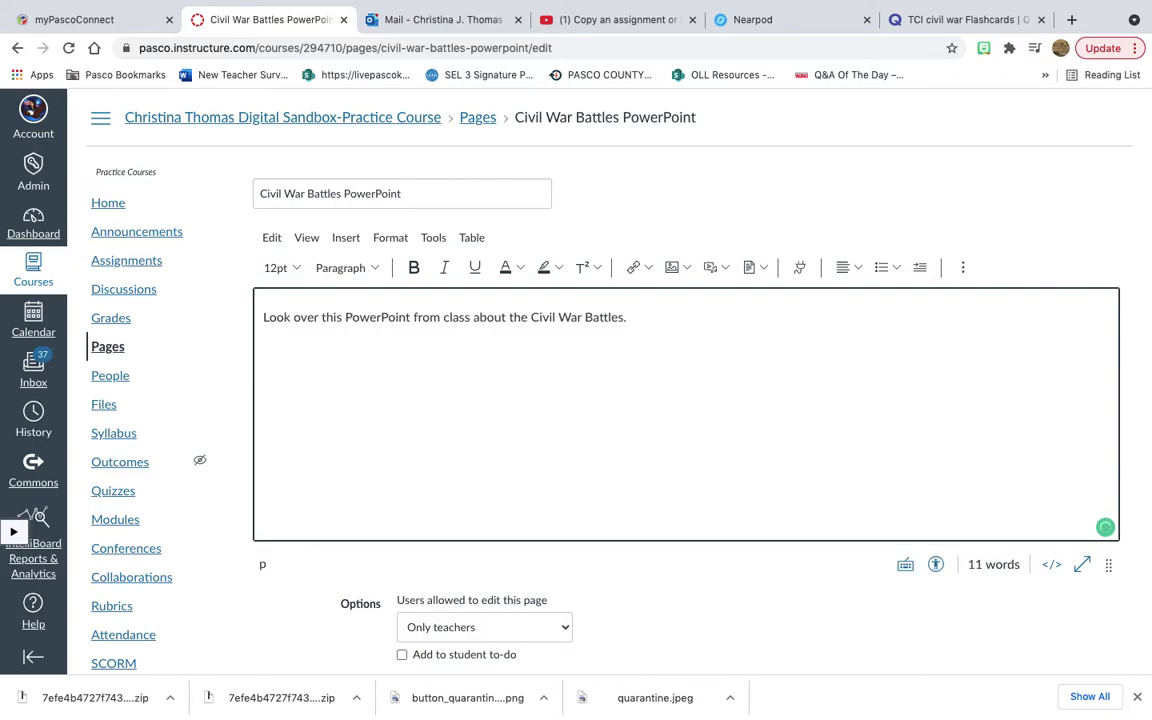
click(657, 320)
Switch to myPascoConnect, launch Office 365, and open OneDrive to look through the stored files
click(126, 20)
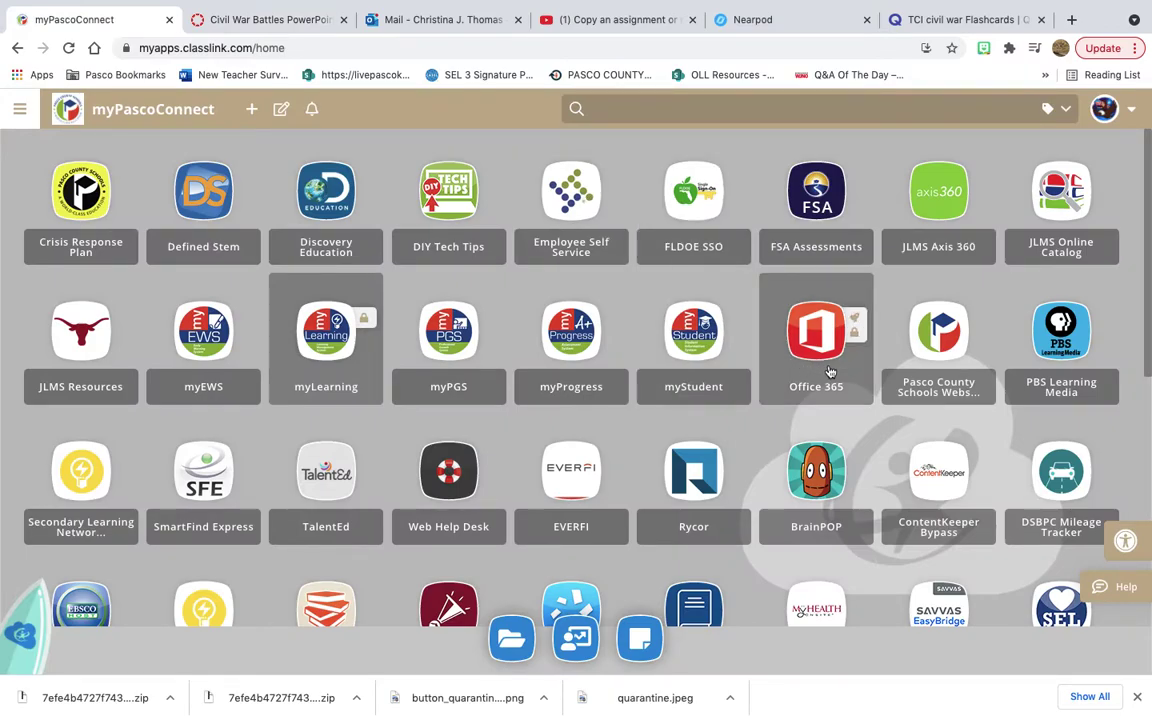
click(807, 341)
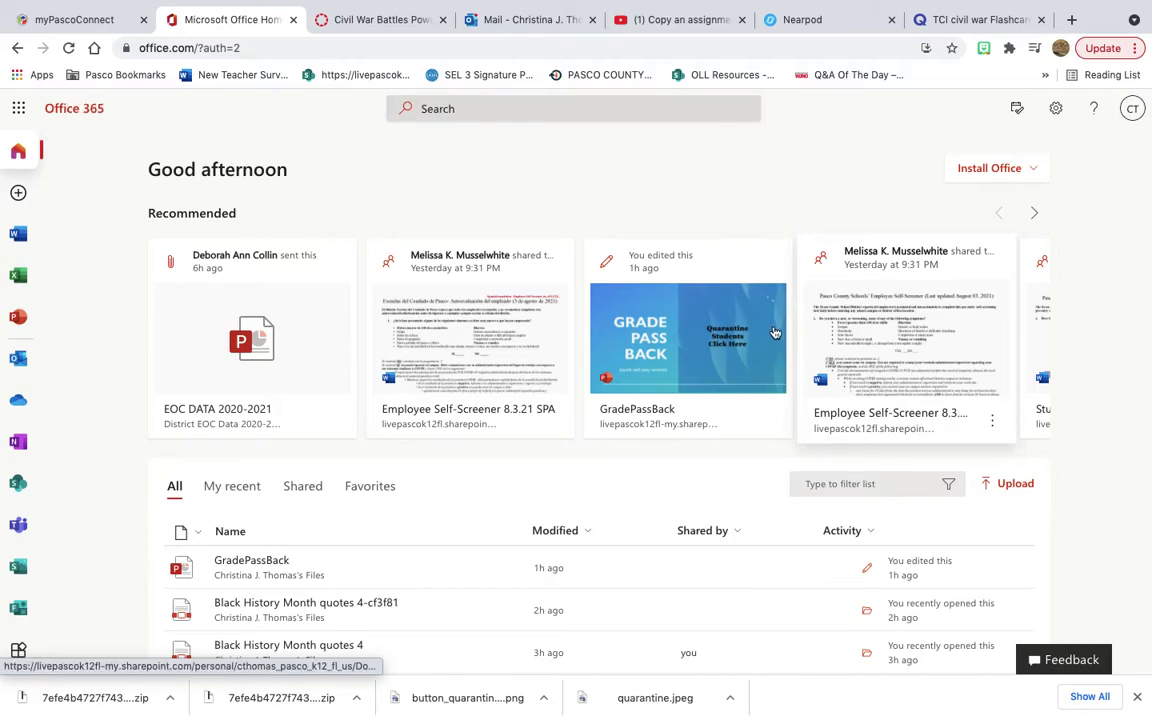
click(19, 404)
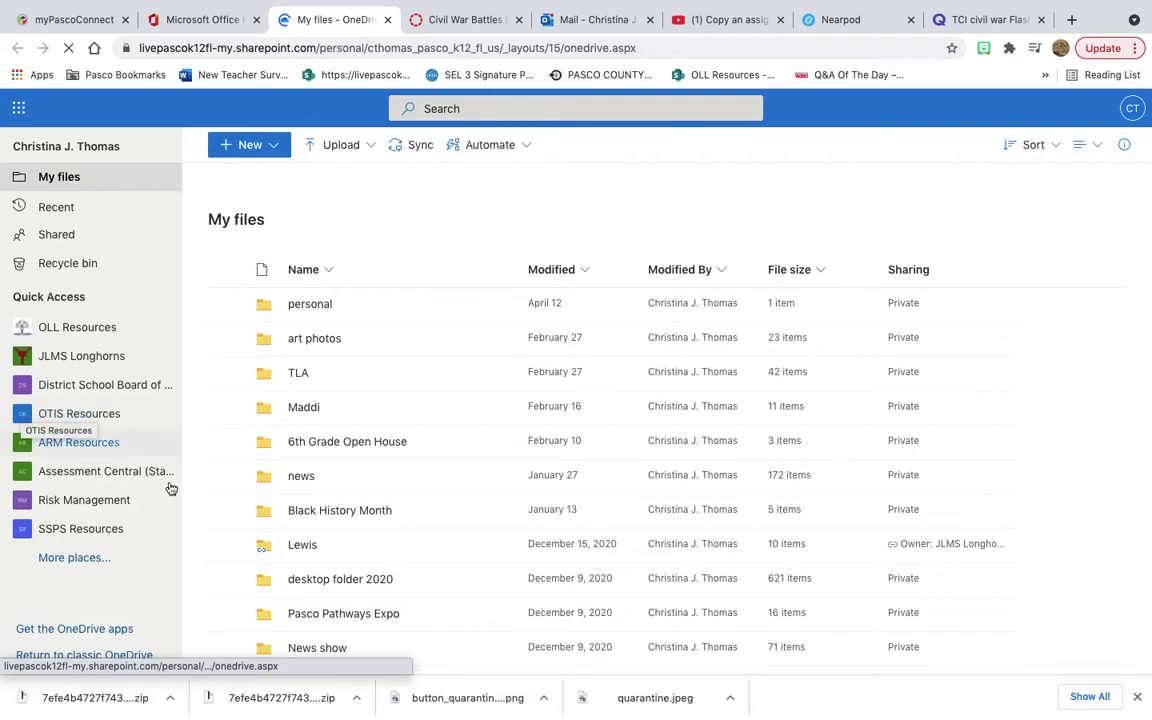
scroll(397, 445, down, 7)
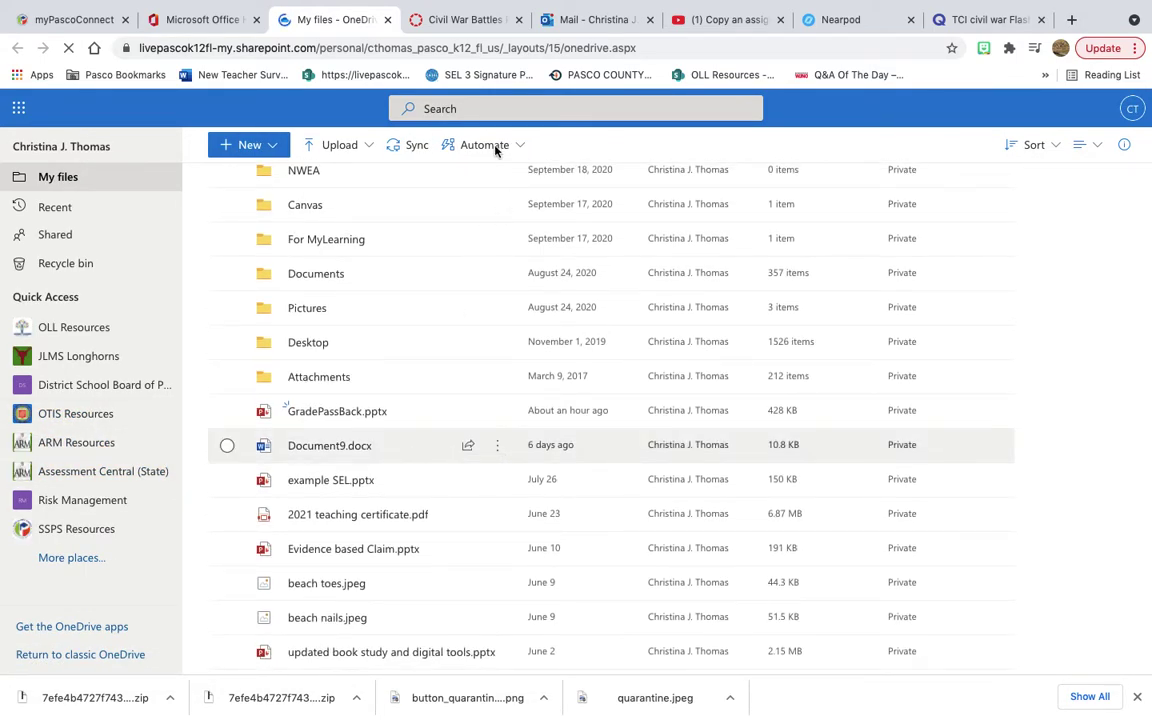
Search OneDrive for "1960s" and look through the results for the Social and Cultural Milestones PowerPoint
click(467, 106)
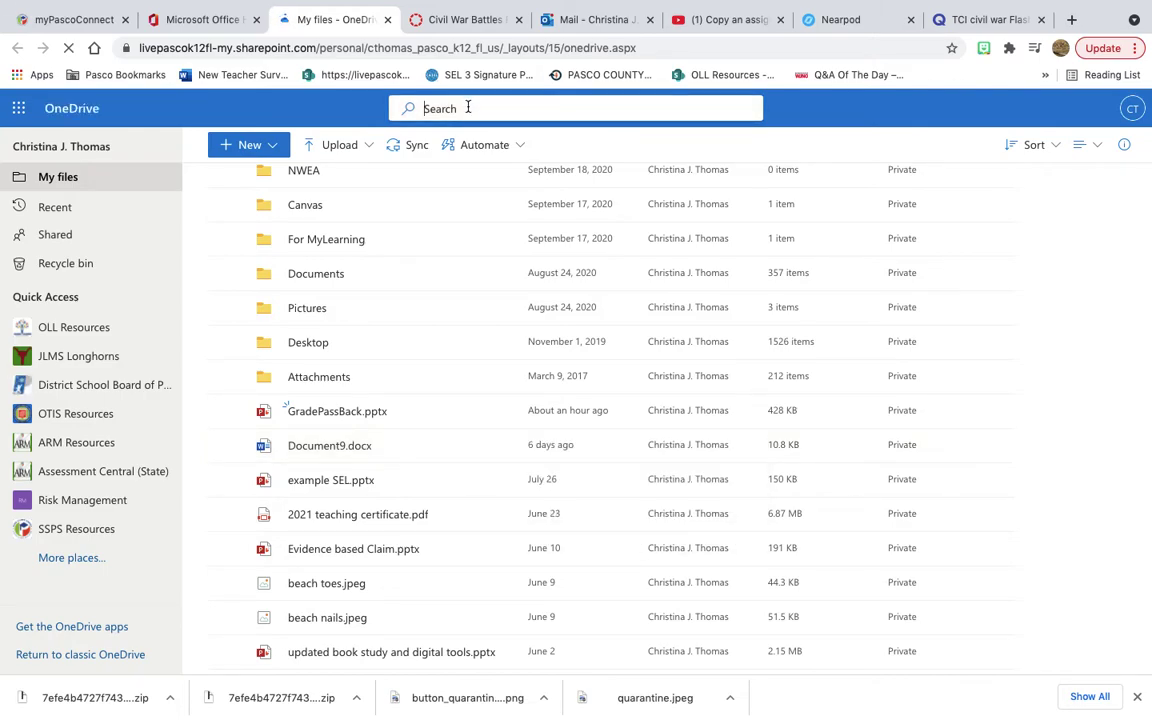
text(1960)
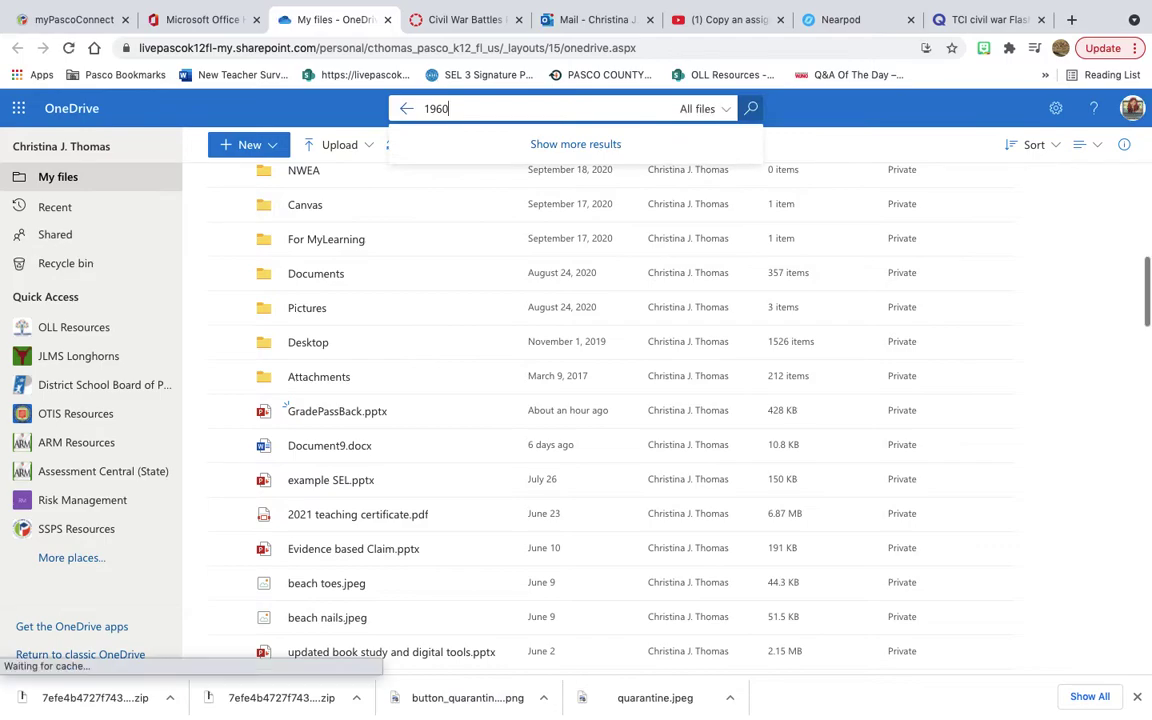
text(s)
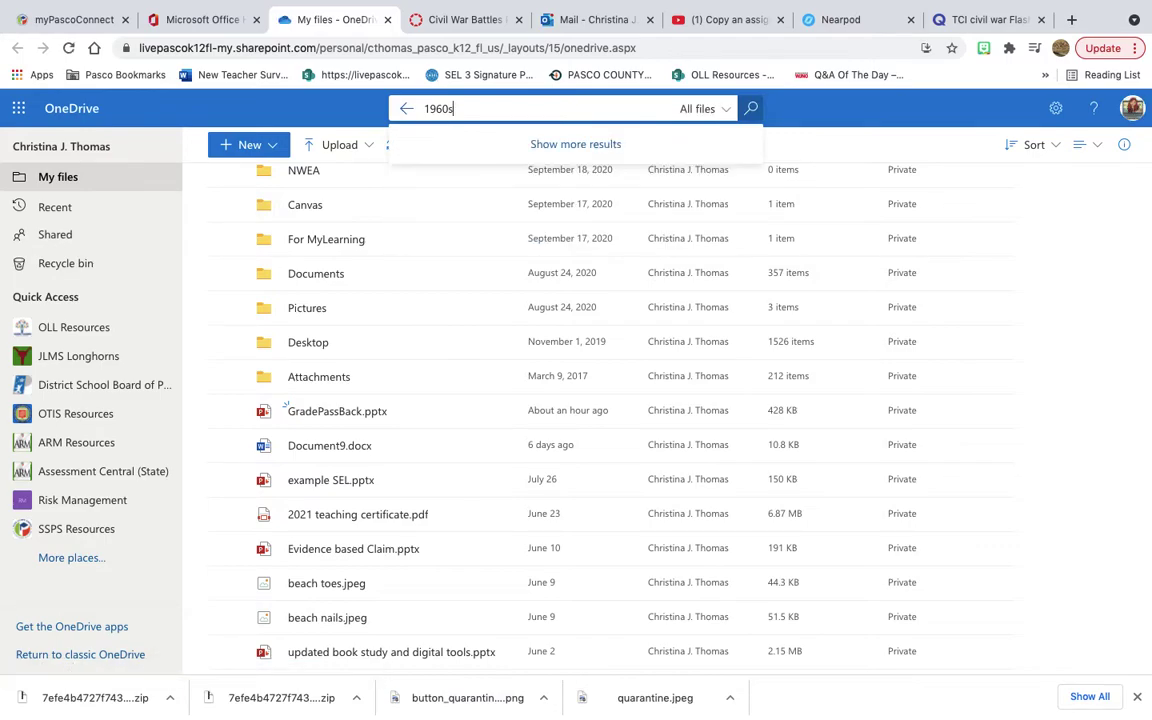
key(Return)
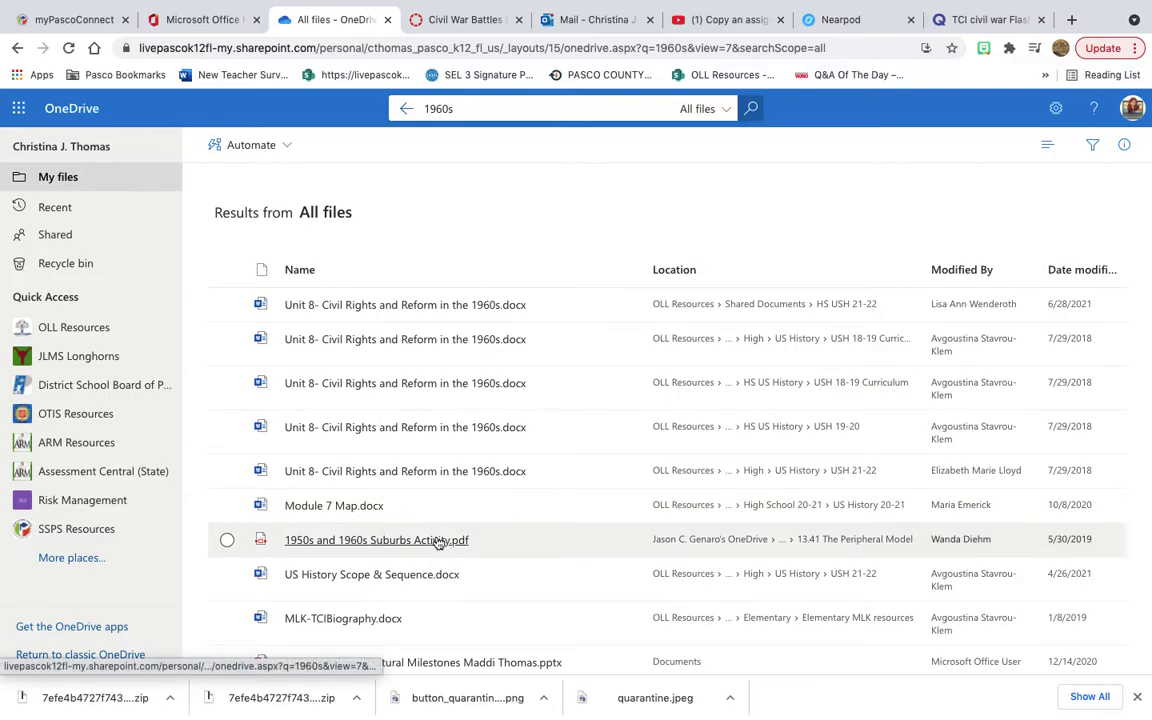
scroll(438, 542, down, 3)
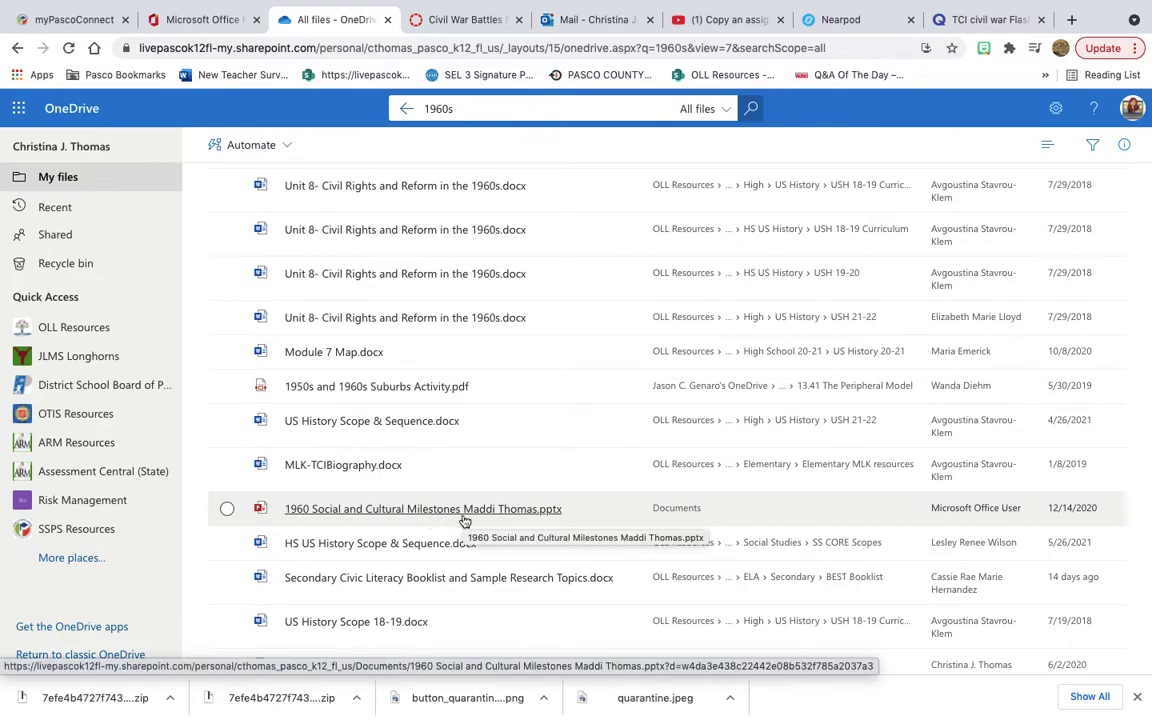
scroll(464, 520, up, 3)
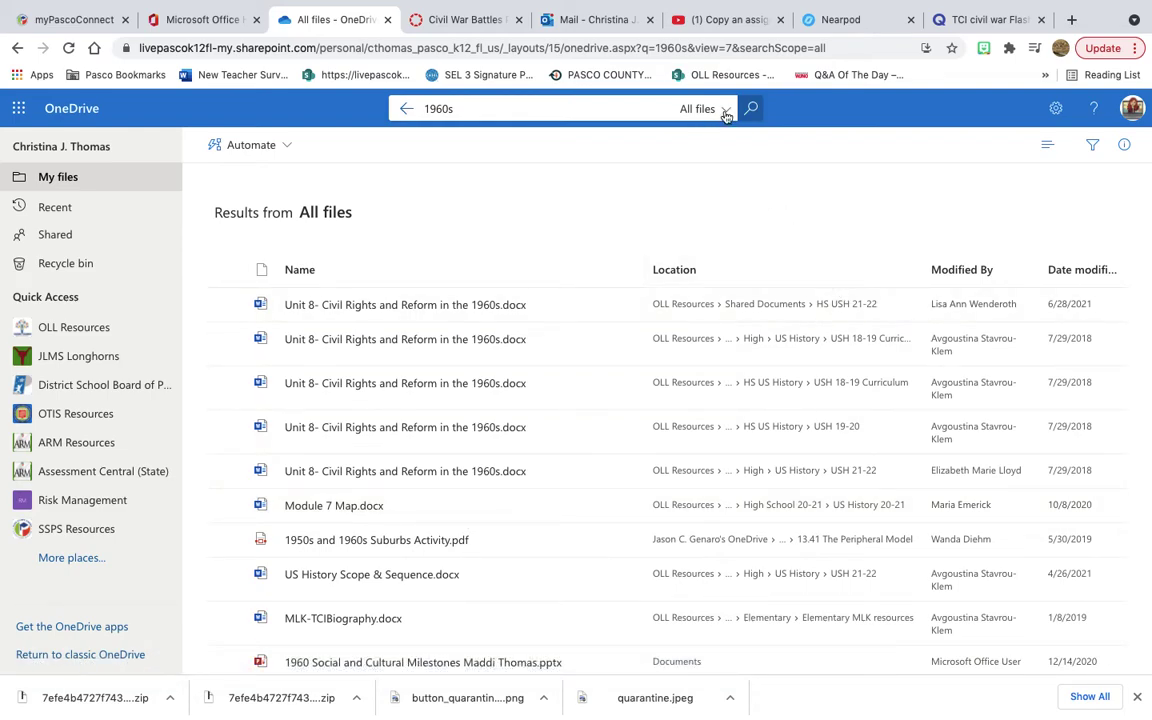
Shorten the OneDrive search to "1960", check the suggested files, and dismiss the suggestions
click(473, 108)
key(BackSpace)
key(BackSpace)
key(BackSpace)
key(BackSpace)
key(BackSpace)
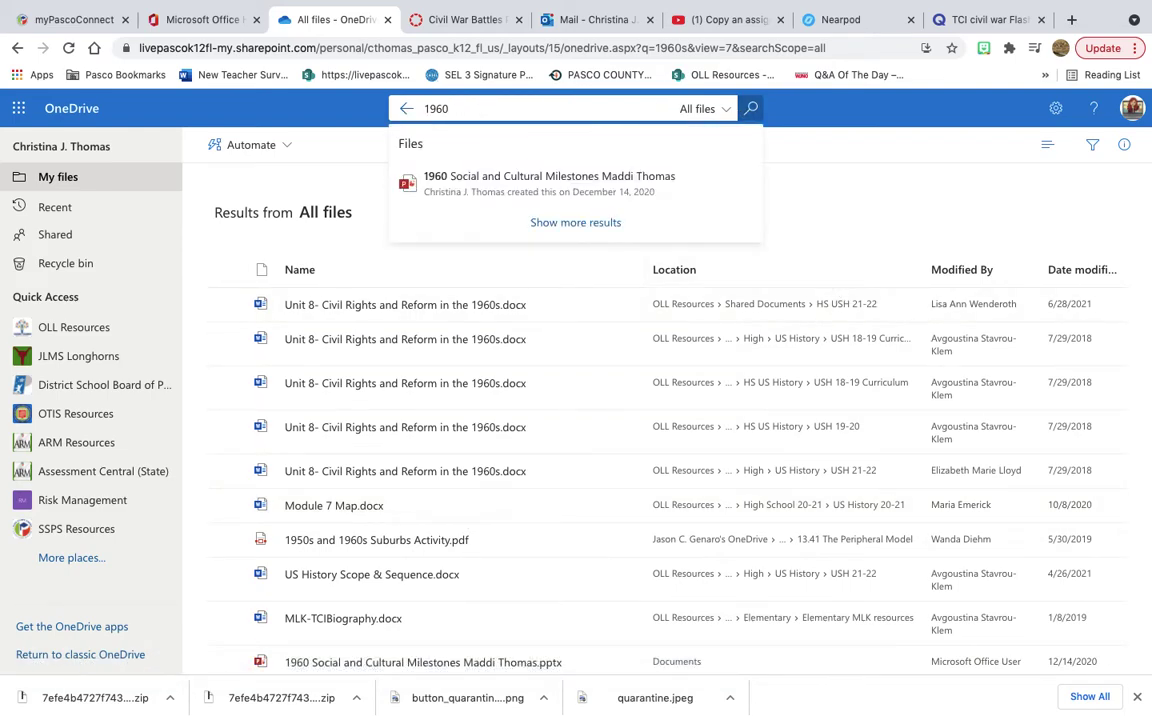
click(314, 190)
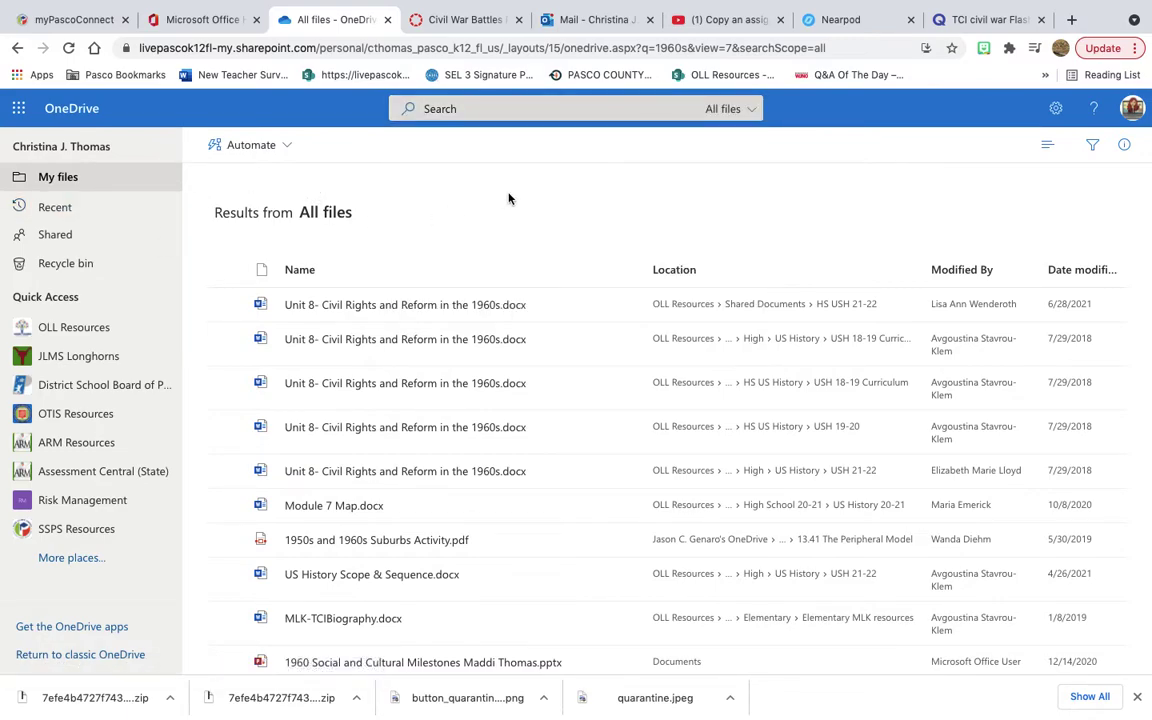
Return to My files and upload the "1960 Social and Cultural Milestones" PowerPoint from the Documents folder, replacing the existing copy
click(70, 112)
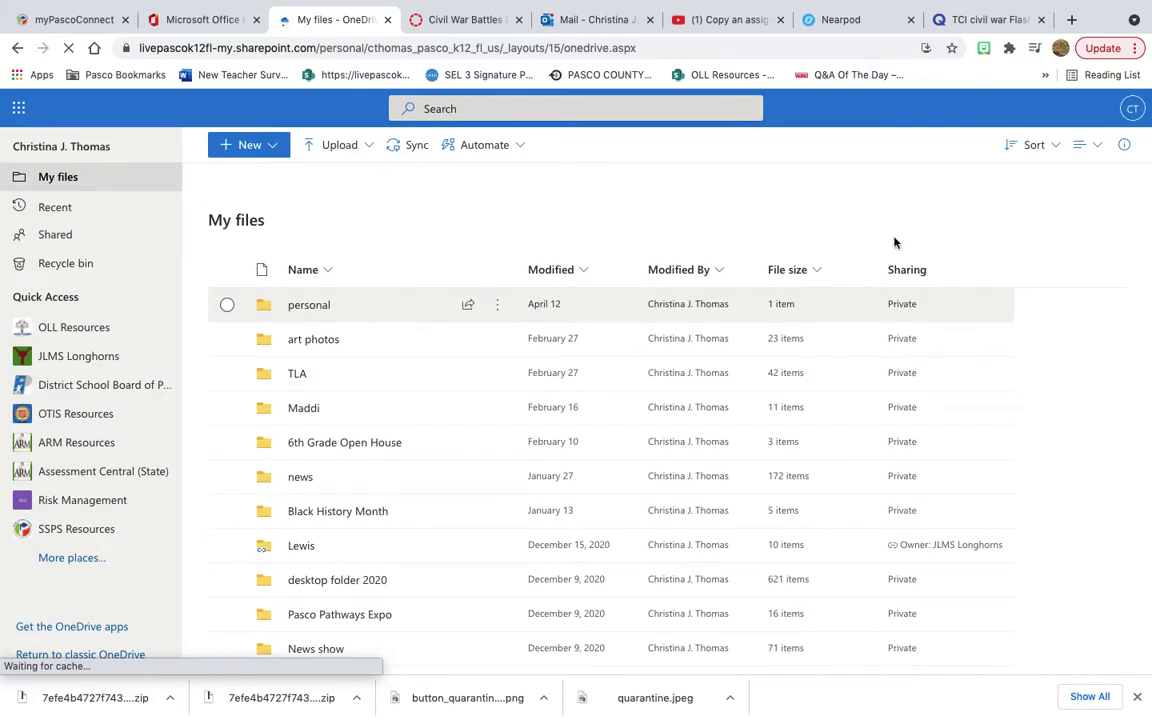
click(351, 150)
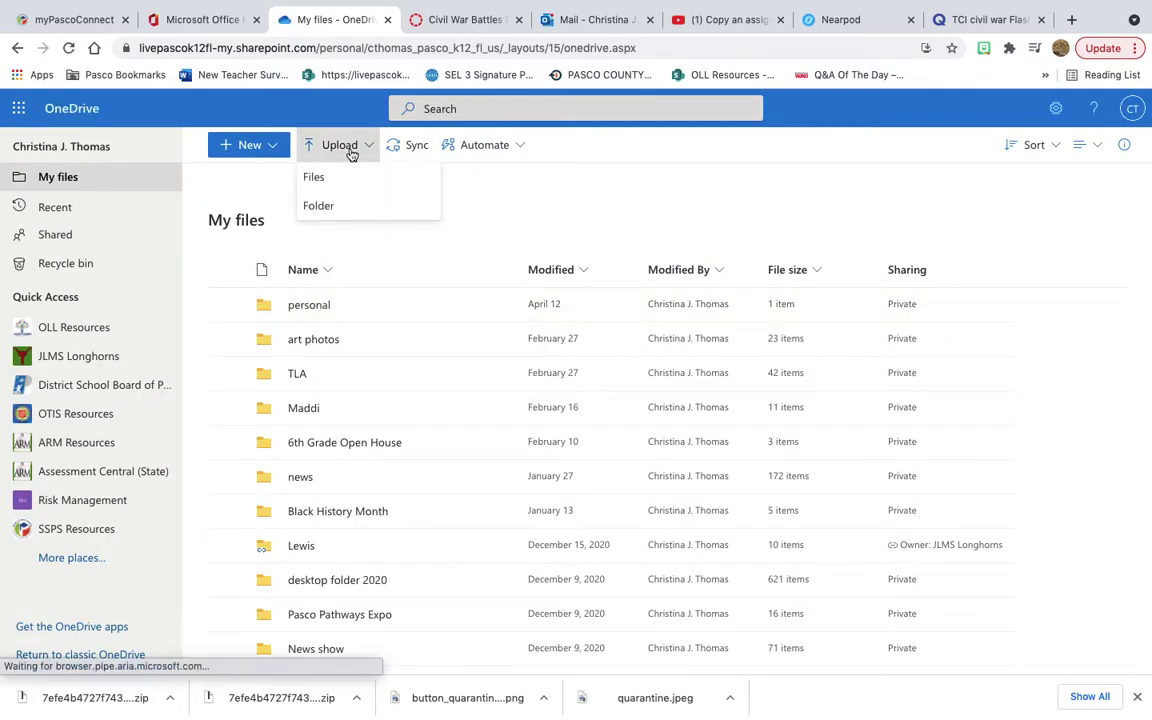
click(343, 180)
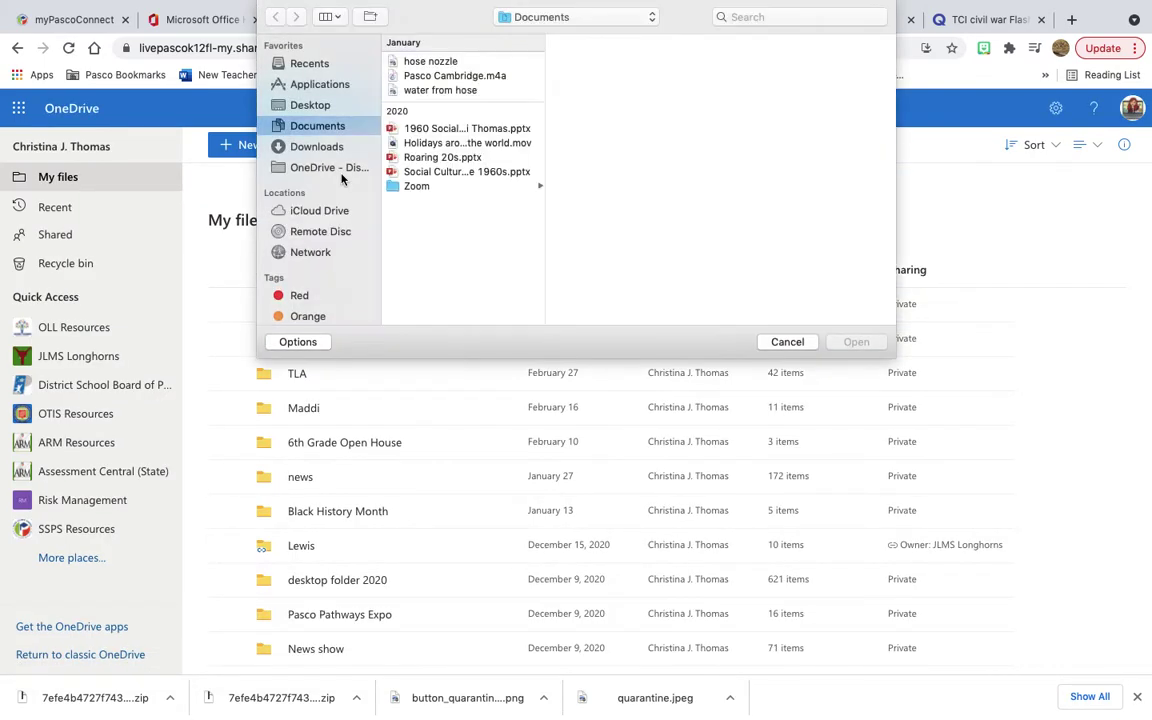
click(464, 129)
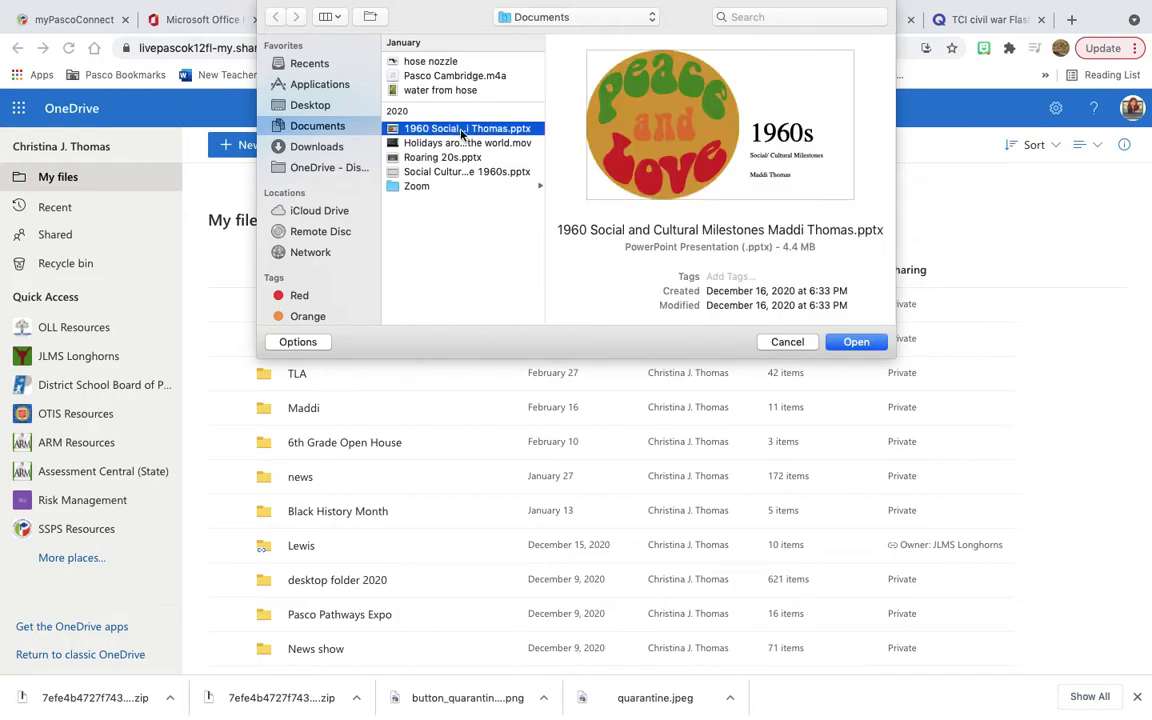
click(857, 342)
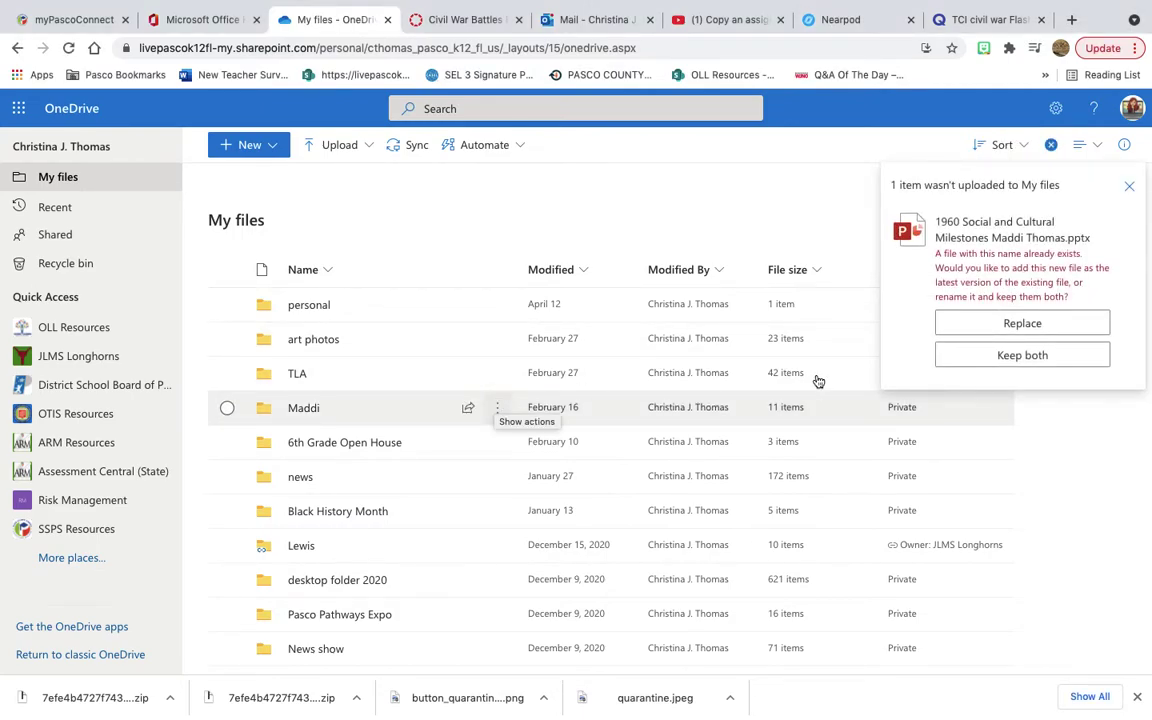
click(1023, 329)
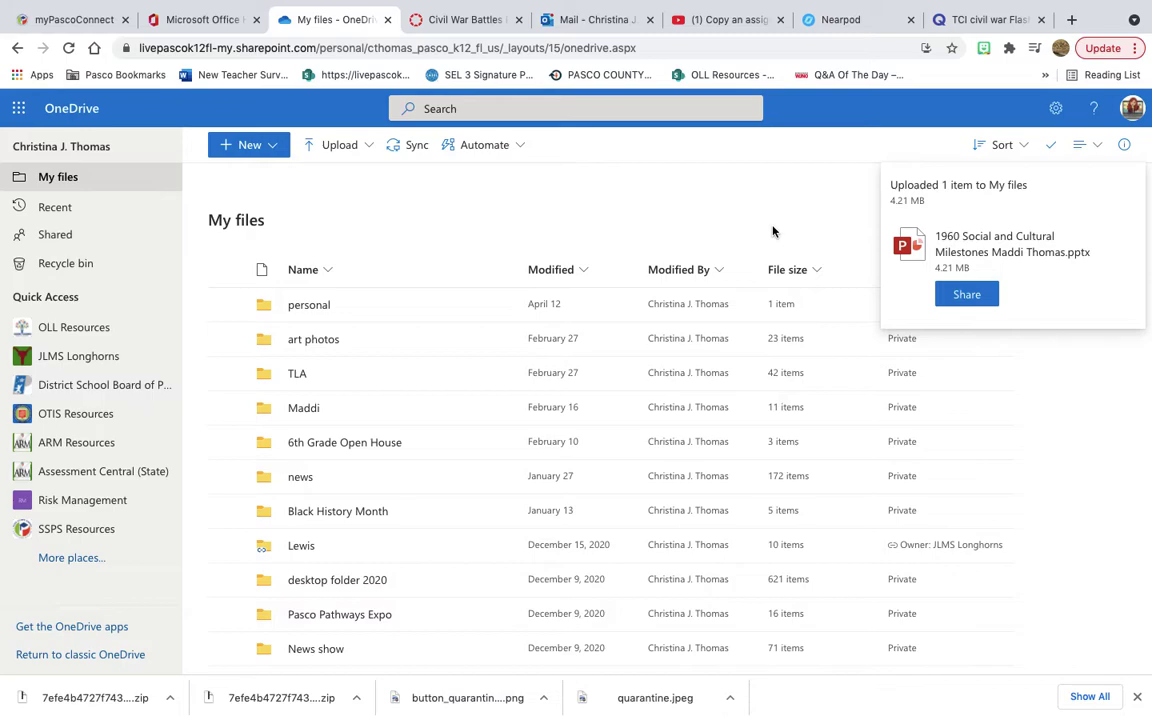
Open the uploaded "1960 Social and Cultural Milestones" PowerPoint from My files
scroll(555, 446, down, 5)
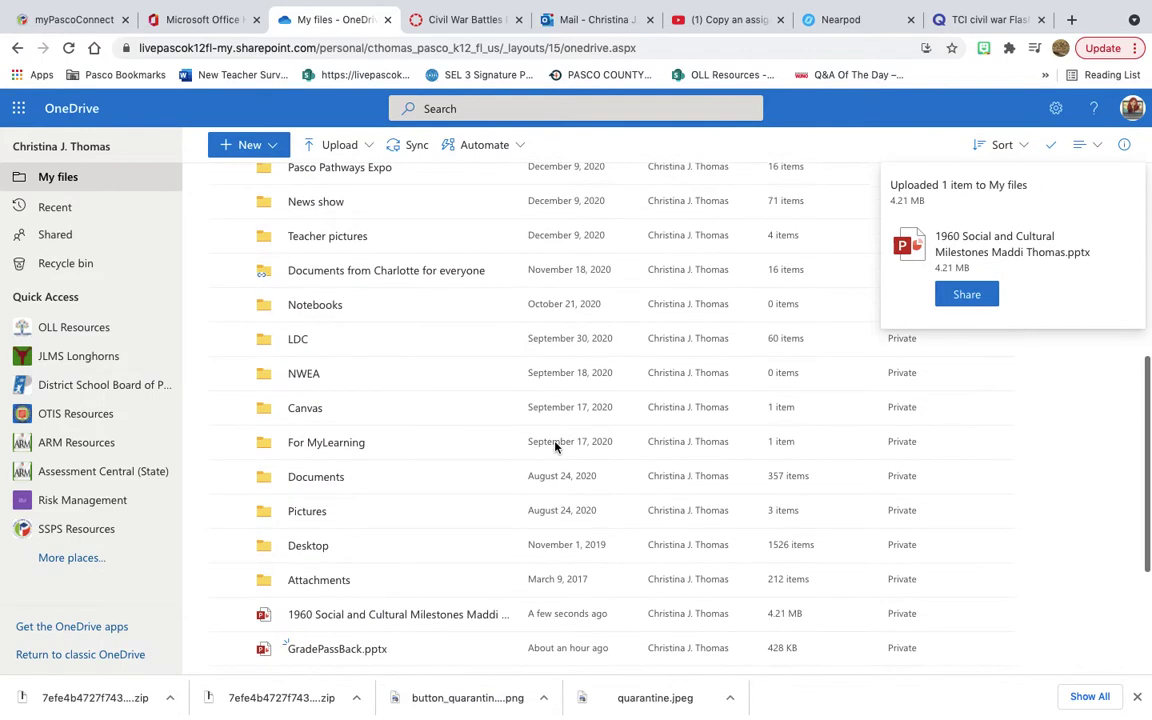
scroll(555, 446, down, 3)
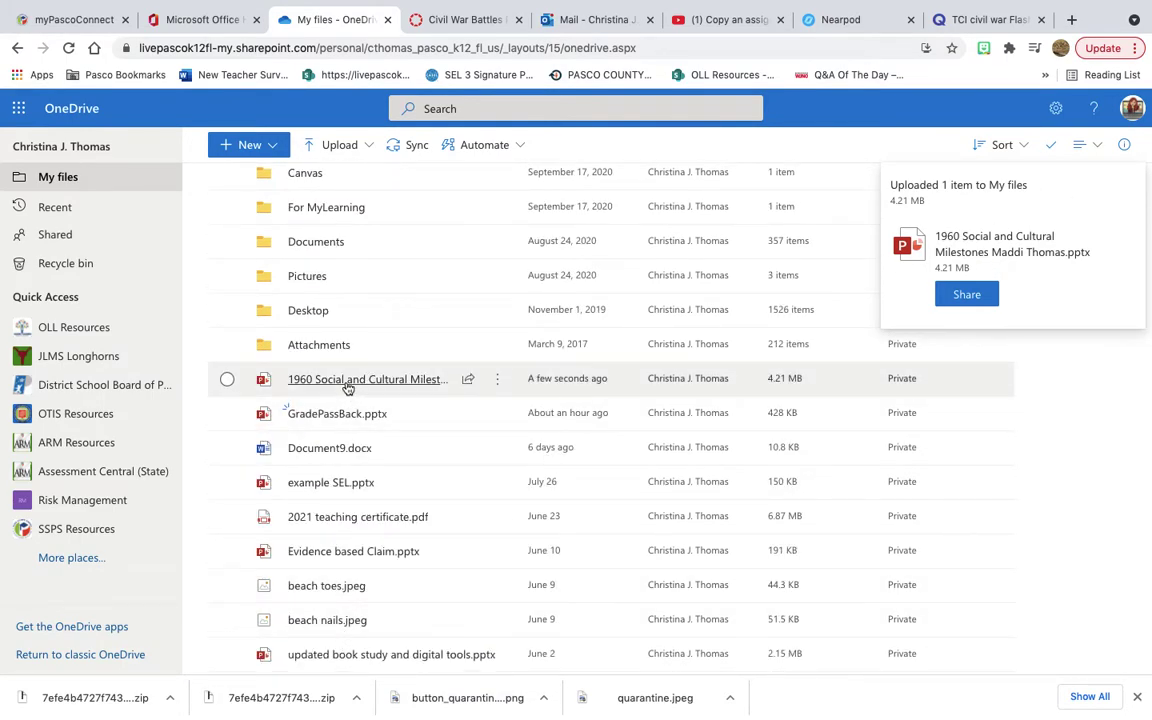
mouse_move(347, 386)
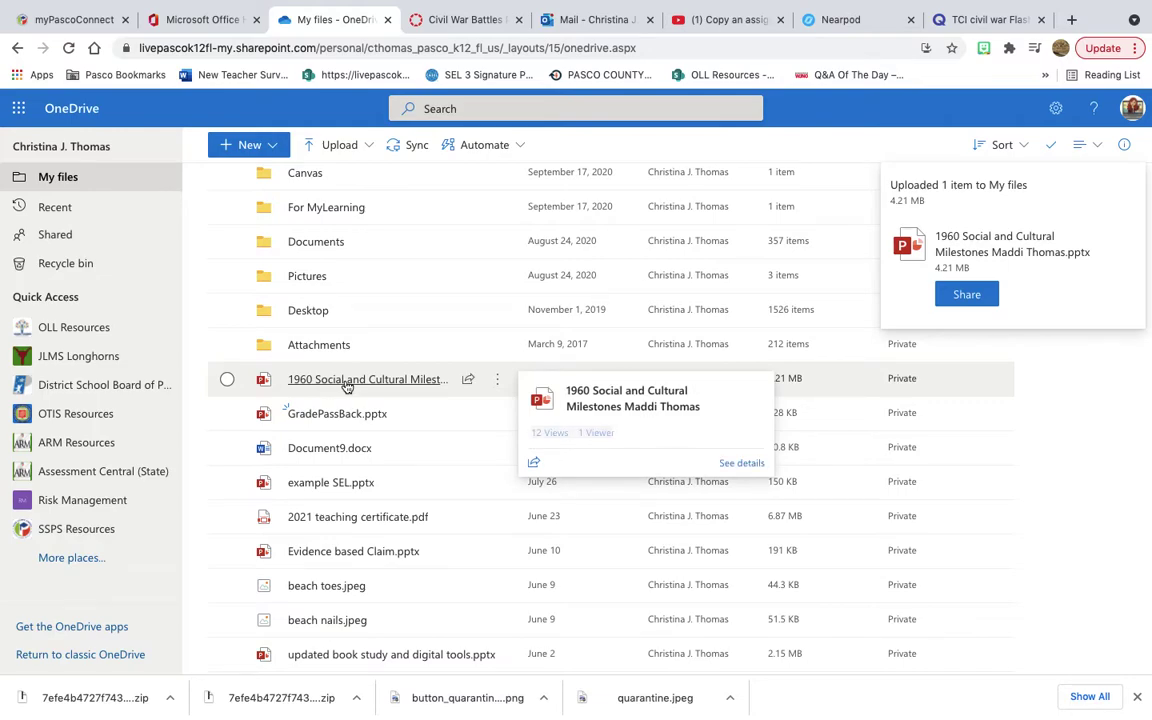
click(347, 384)
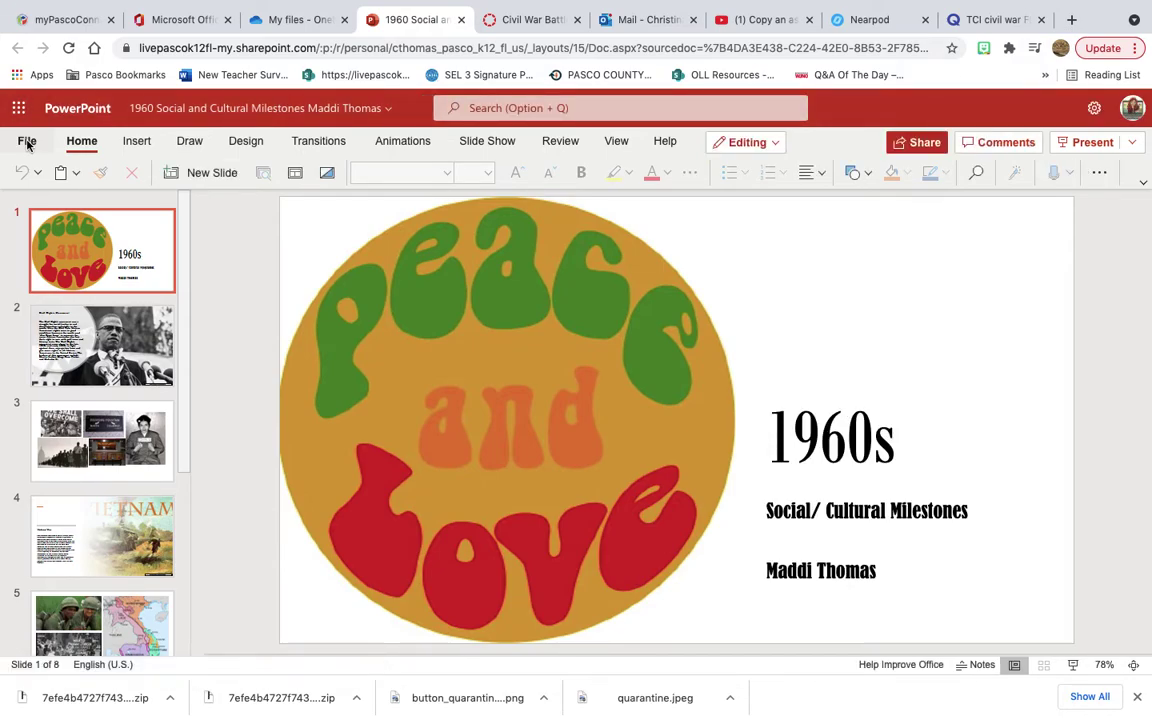
Open the presentation's Embed sharing options and set the embed dimensions to 1186 x 691
click(27, 142)
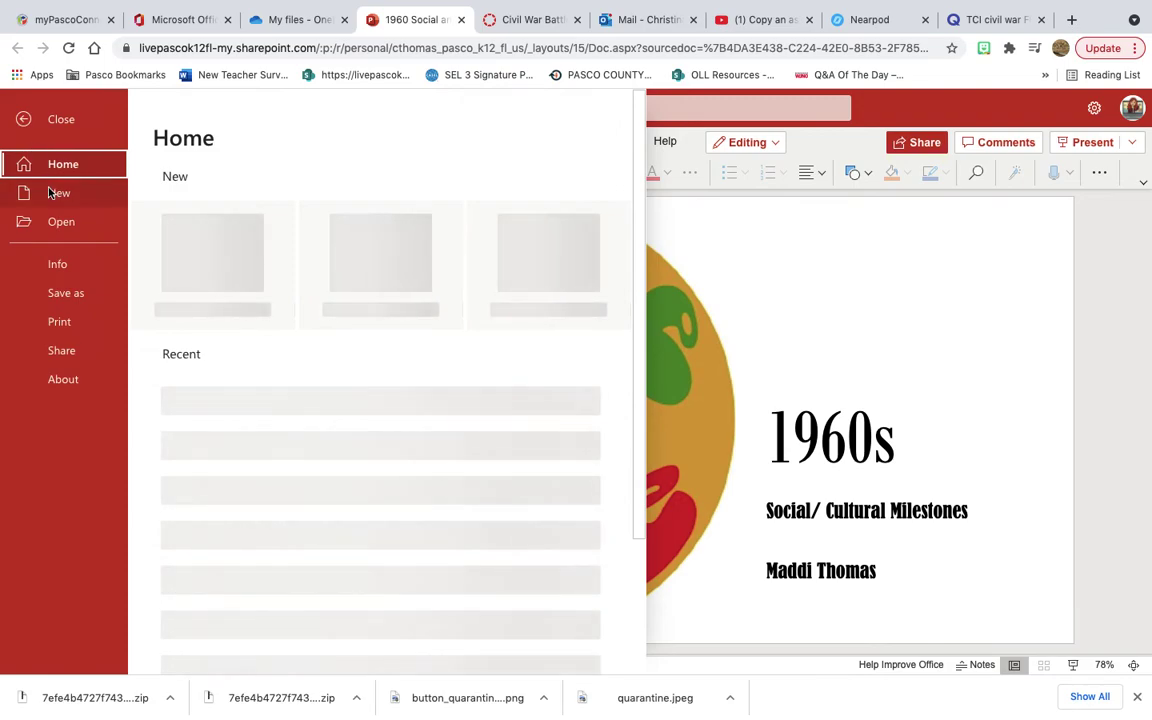
click(63, 350)
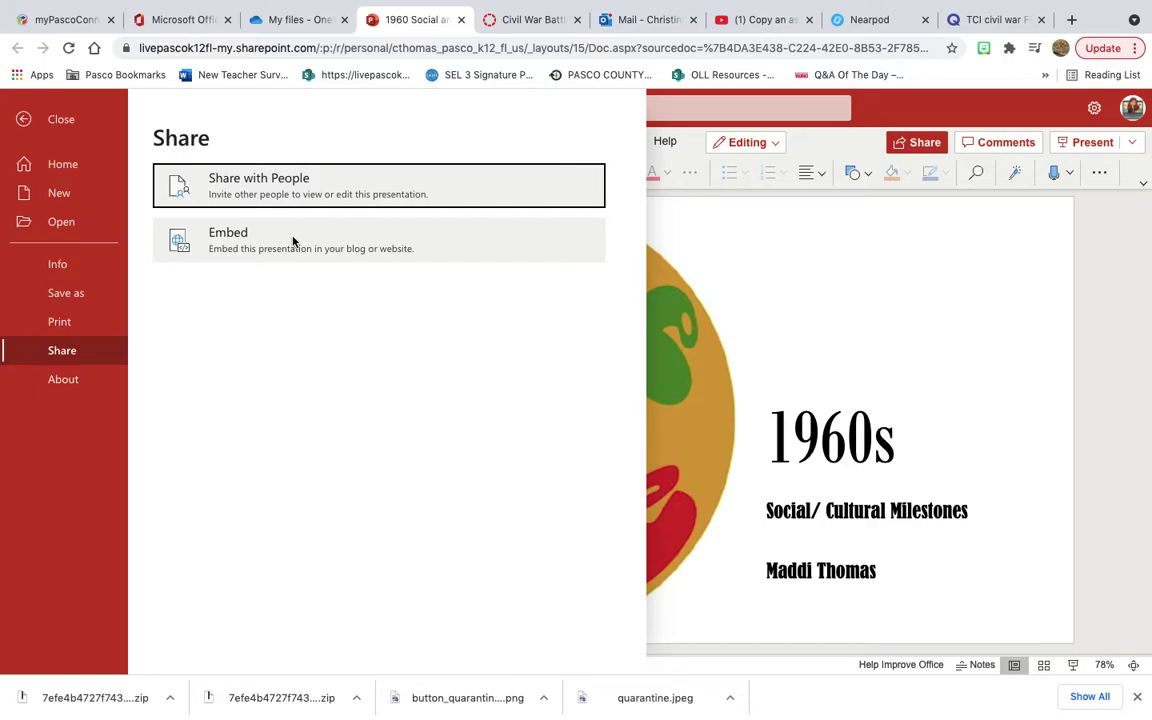
click(293, 241)
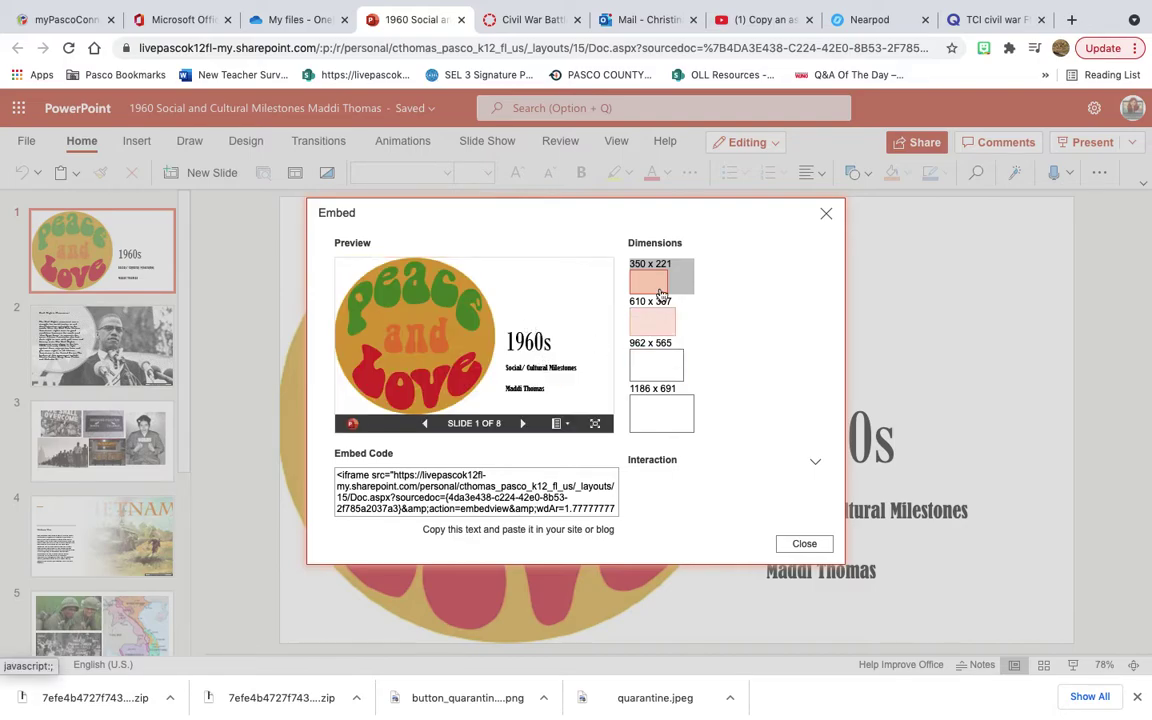
click(662, 420)
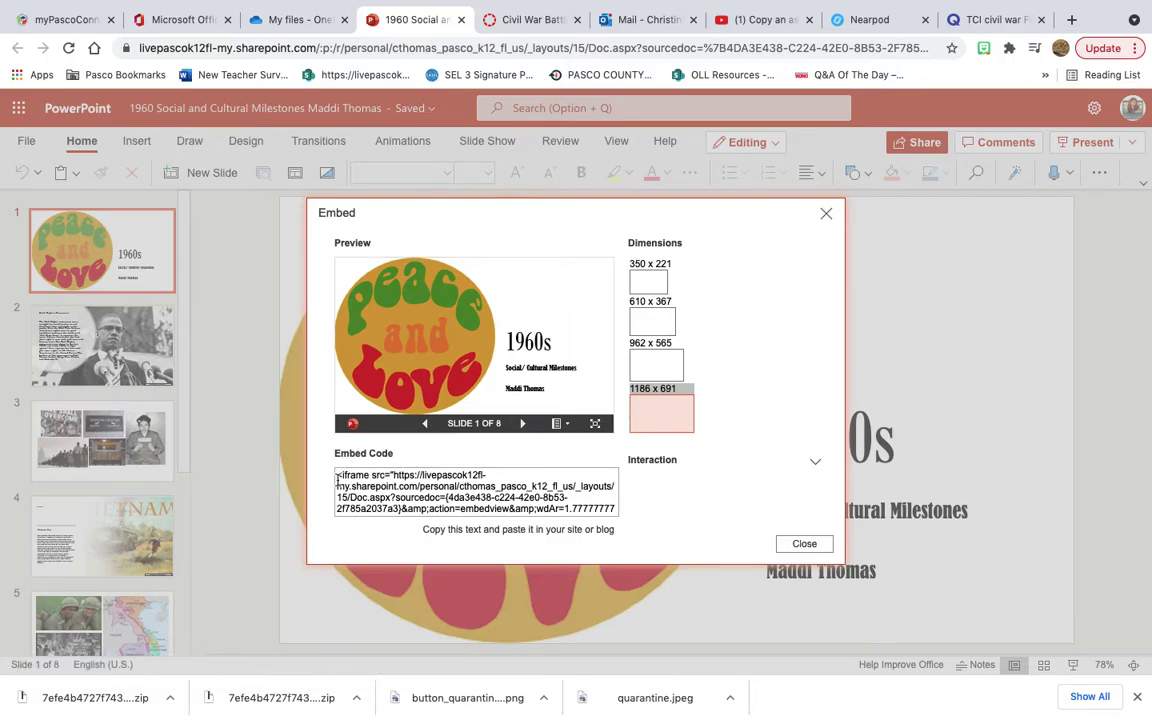
Copy the presentation's entire embed code and switch to the Civil War Battles PowerPoint page in Canvas
scroll(386, 486, down, 5)
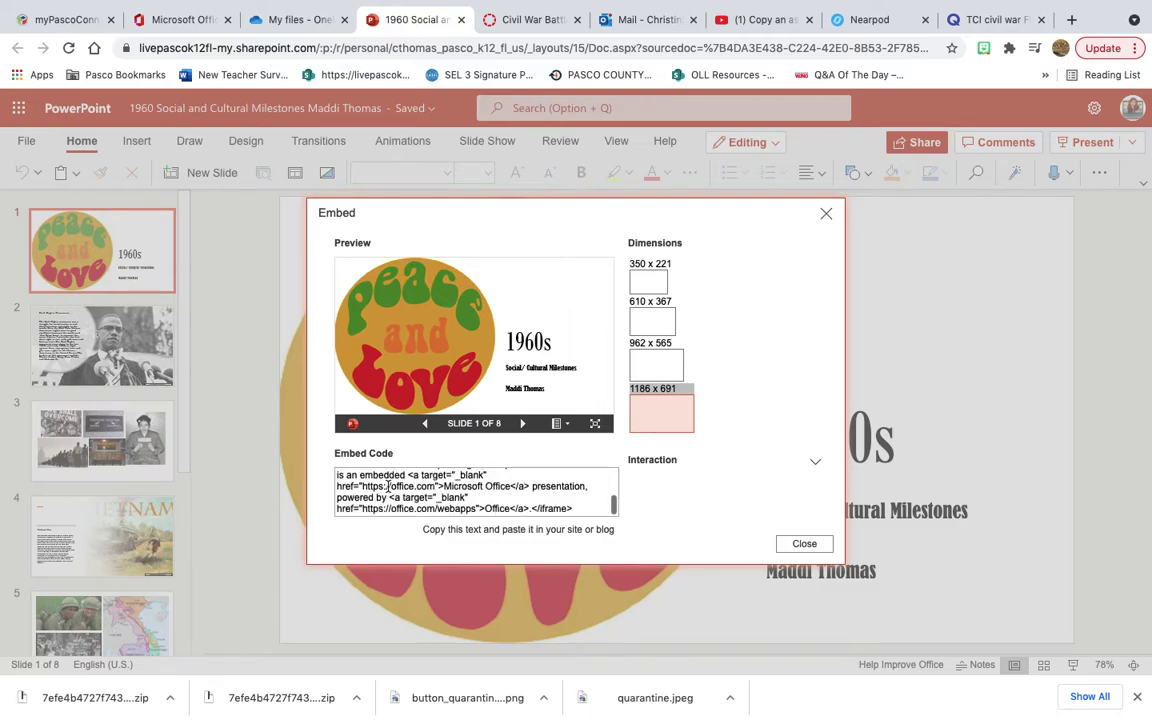
scroll(388, 487, up, 5)
click(389, 492)
key(super+c)
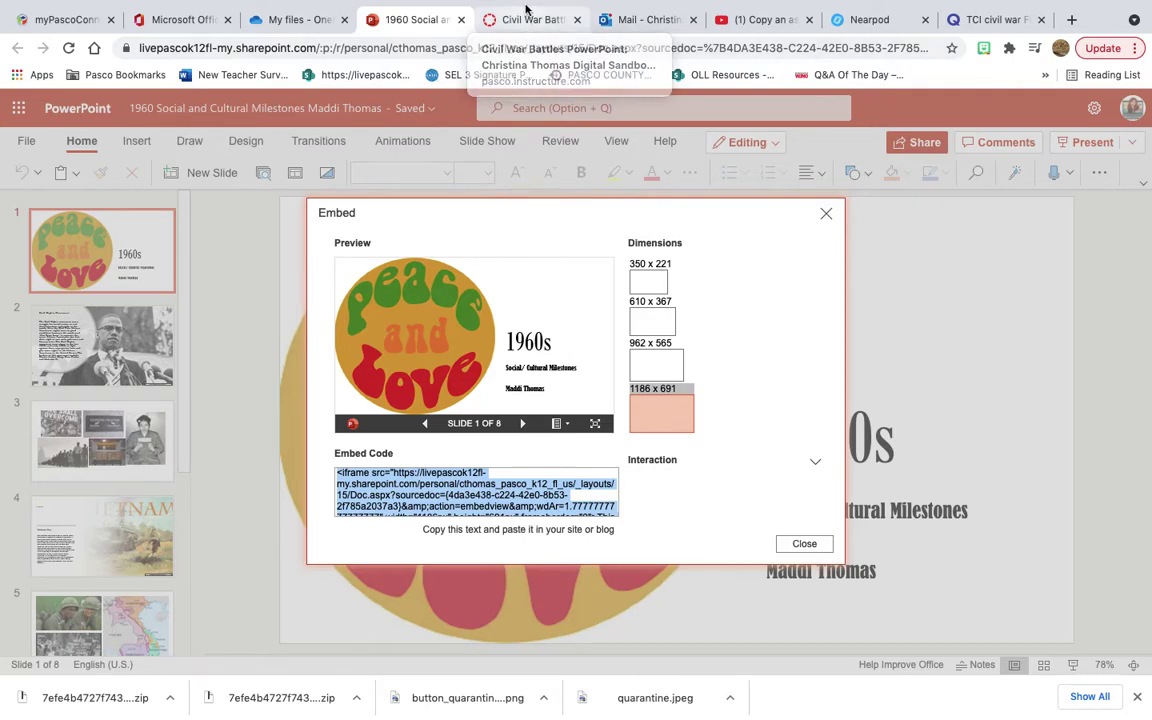
click(524, 20)
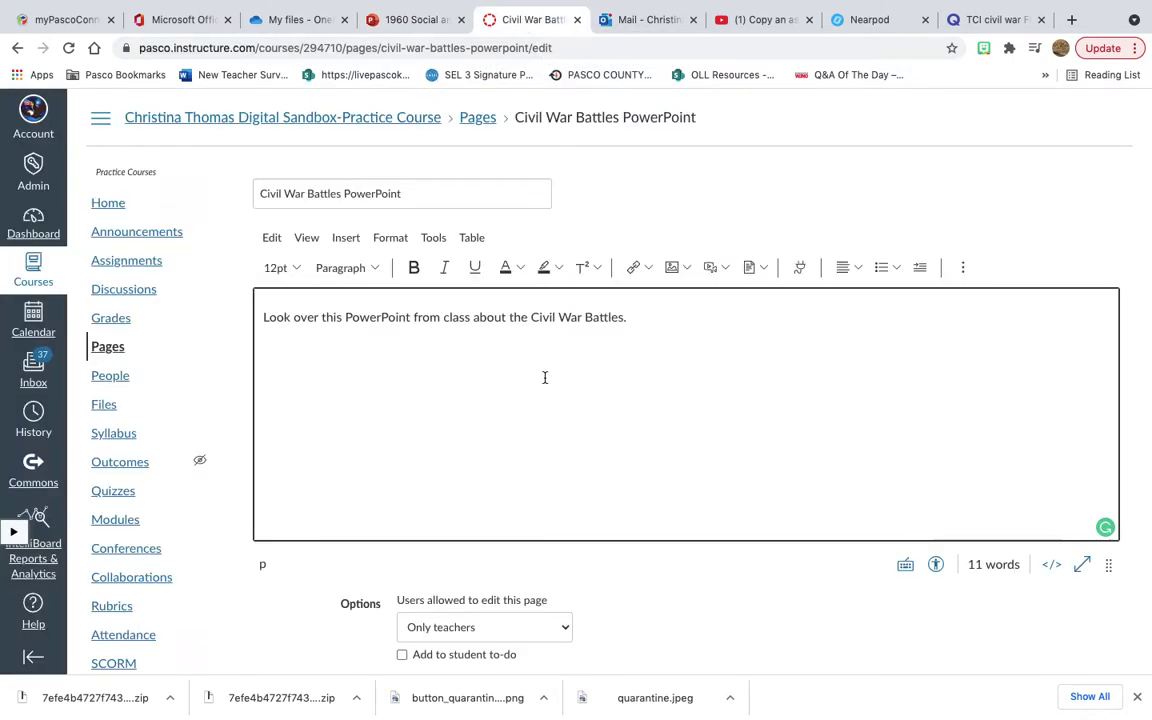
scroll(665, 331, down, 1)
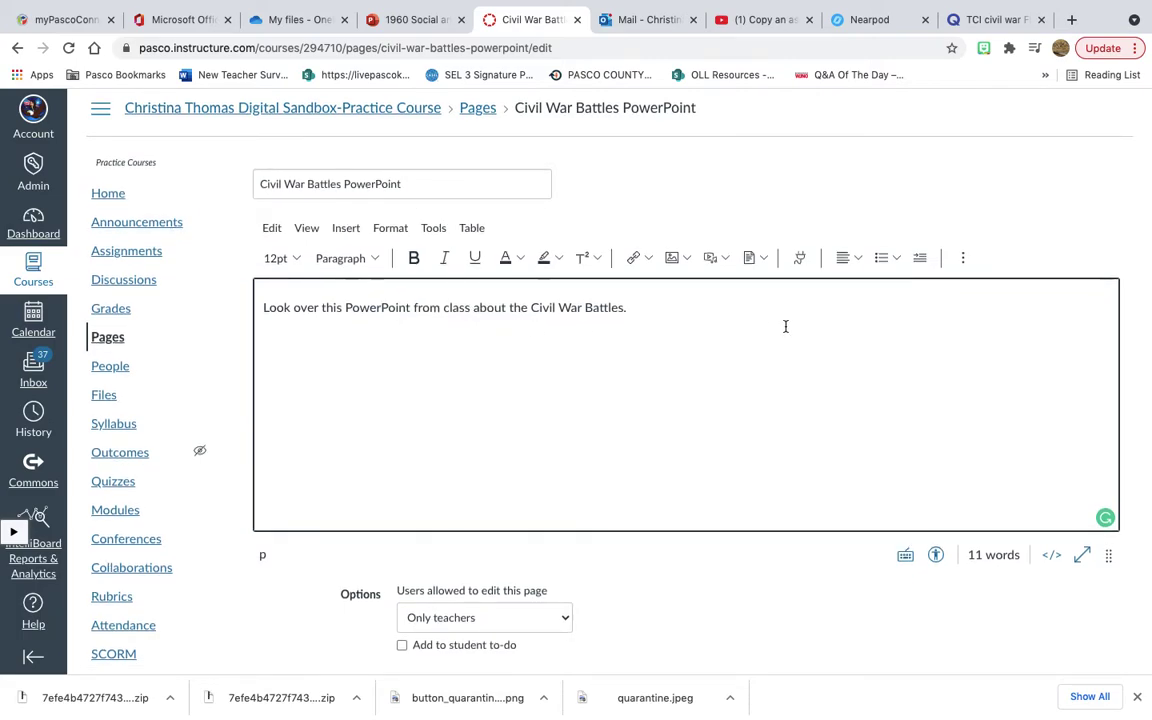
key(super+v)
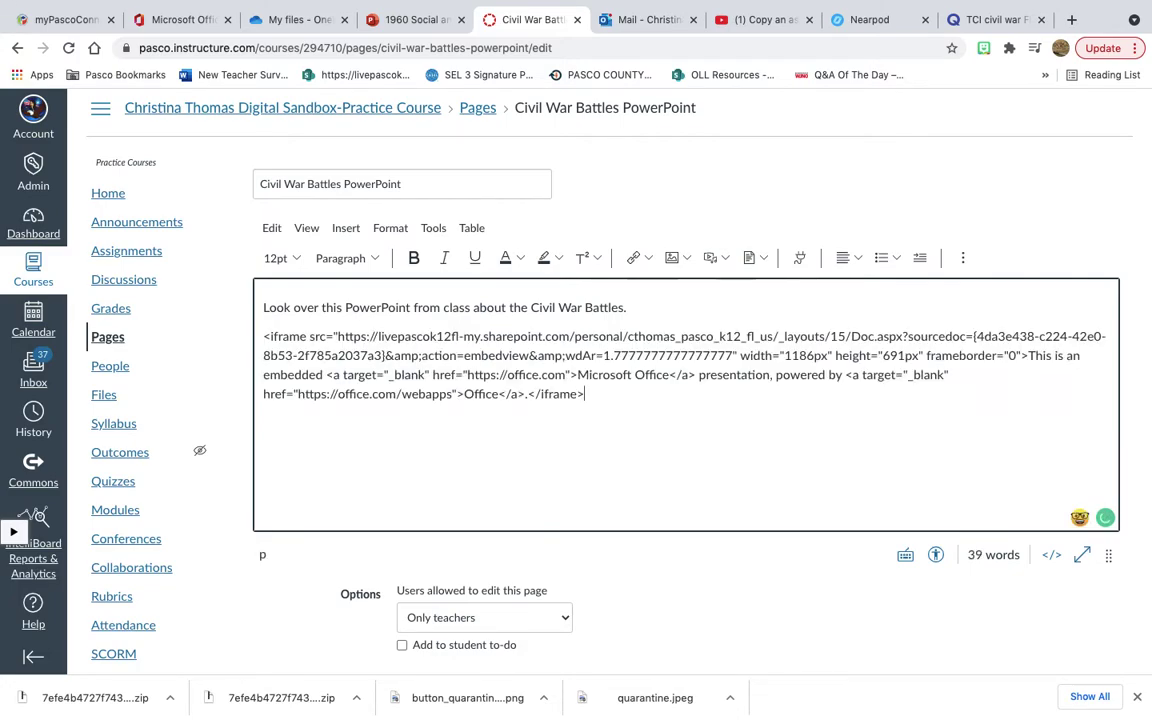
key(super+z)
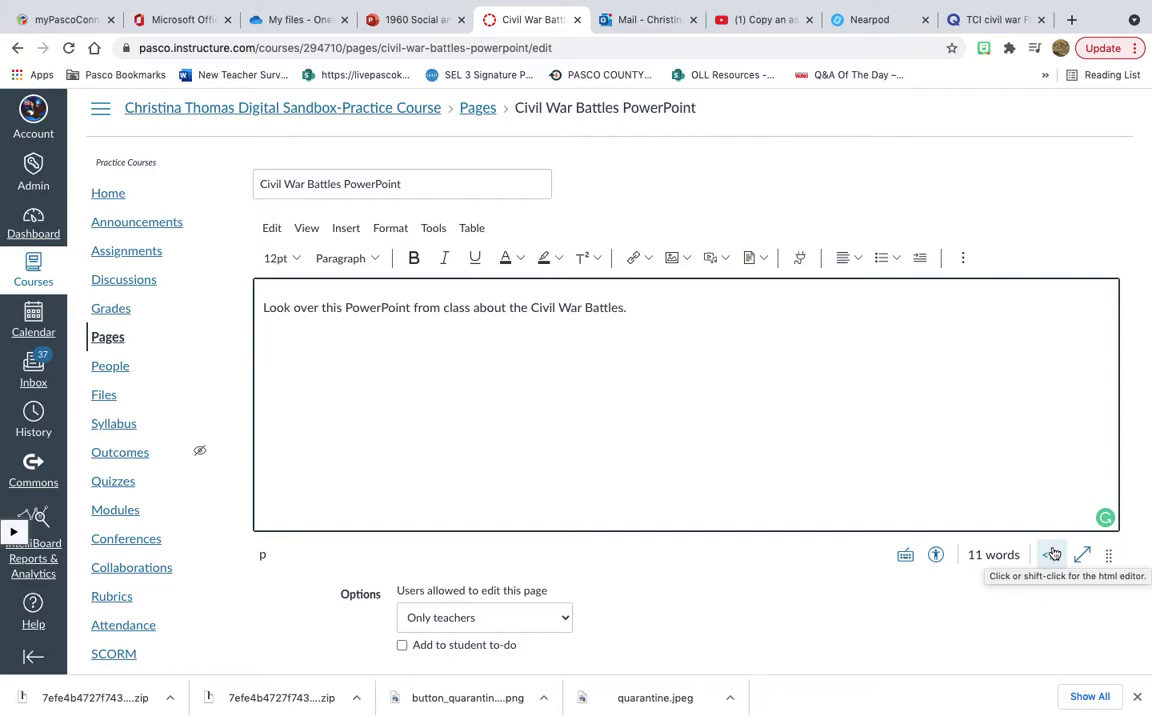
Add the copied embed code on a new line below the intro text in the raw HTML editor, and return to the rich text editor
key(Return)
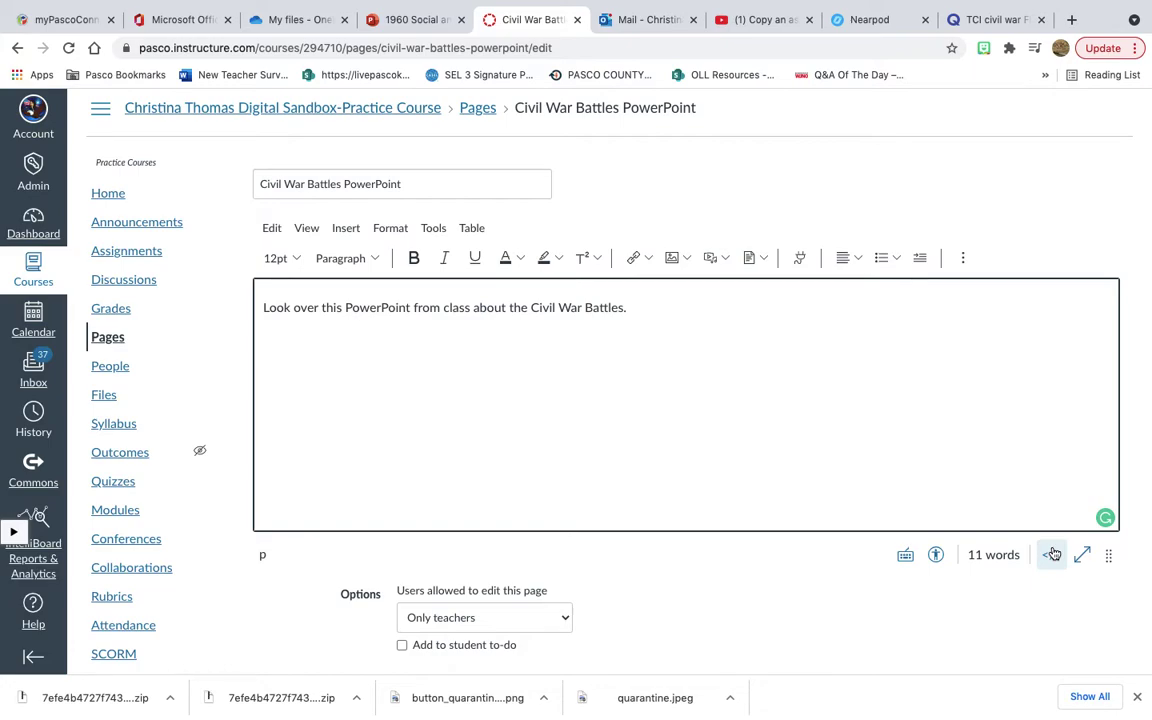
click(1051, 554)
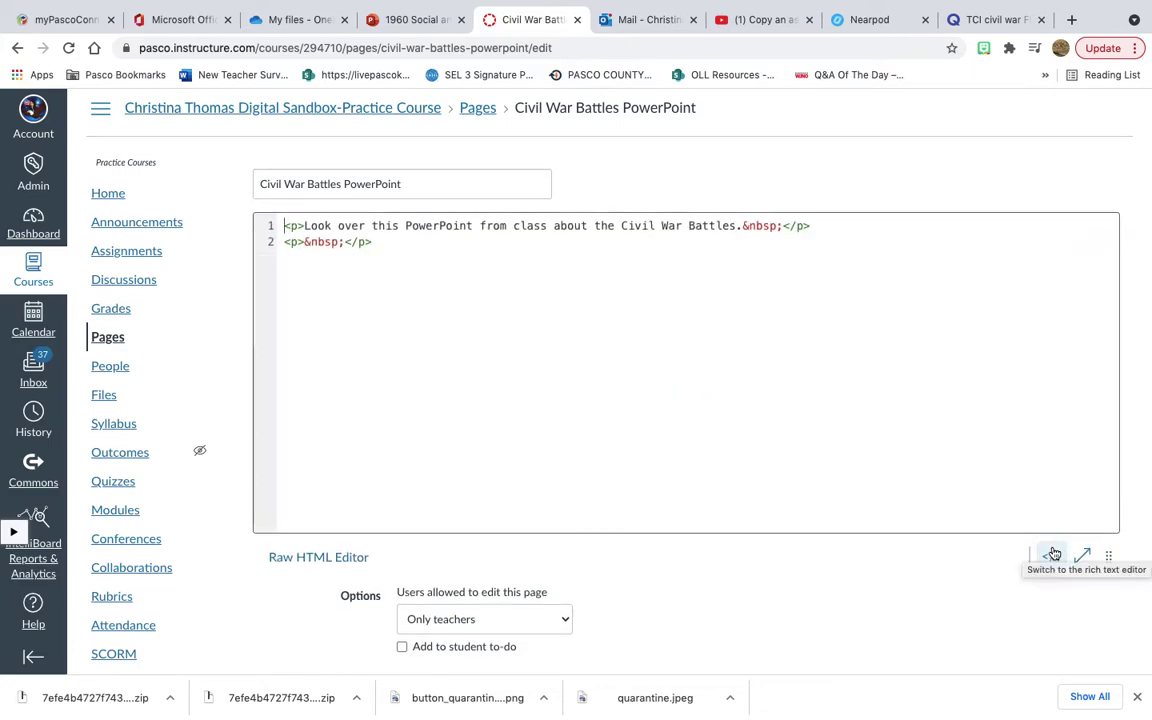
click(392, 241)
key(Return)
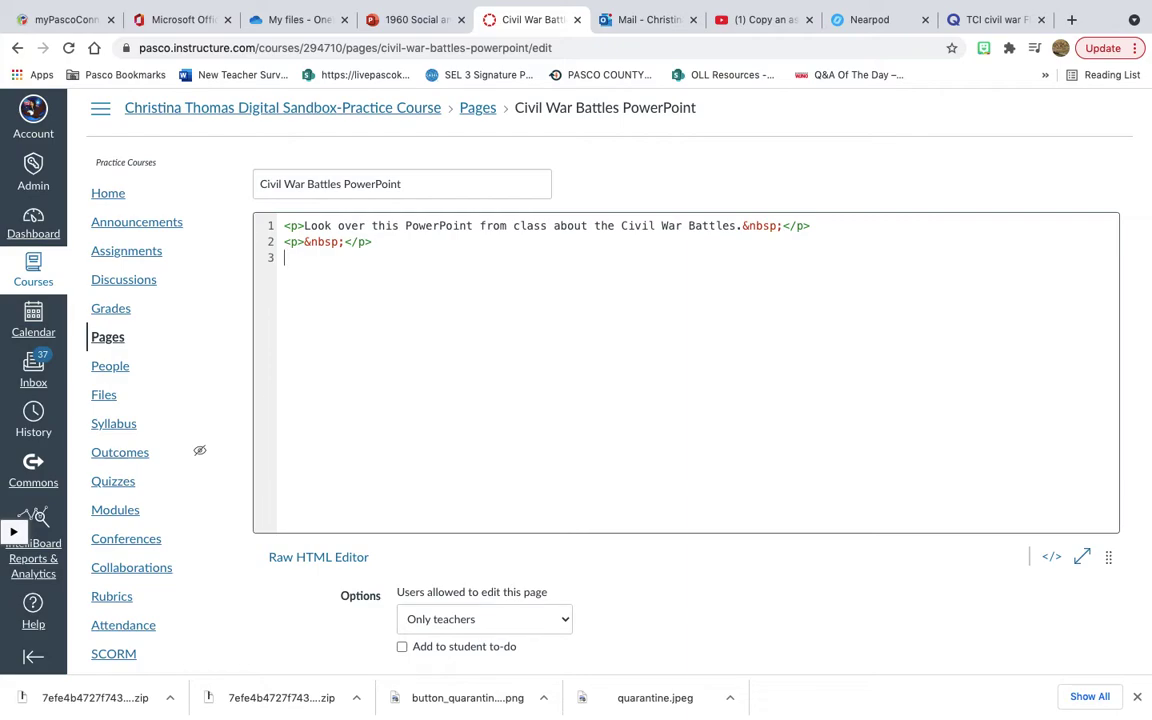
key(super+v)
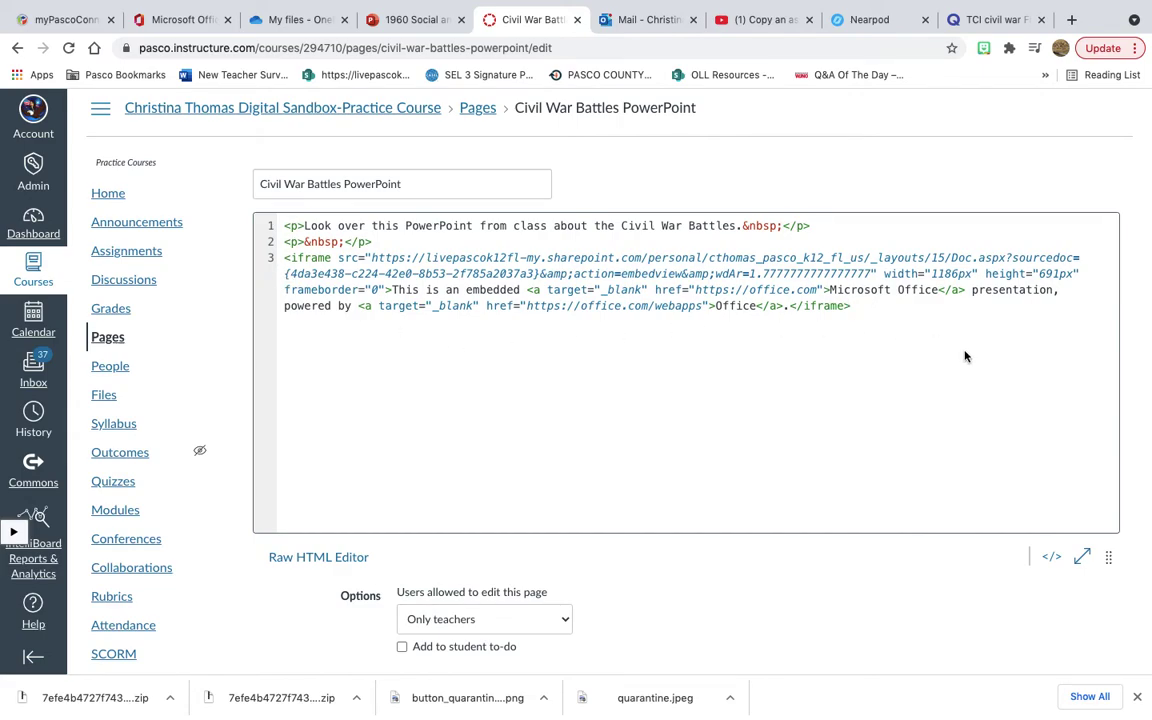
click(1057, 559)
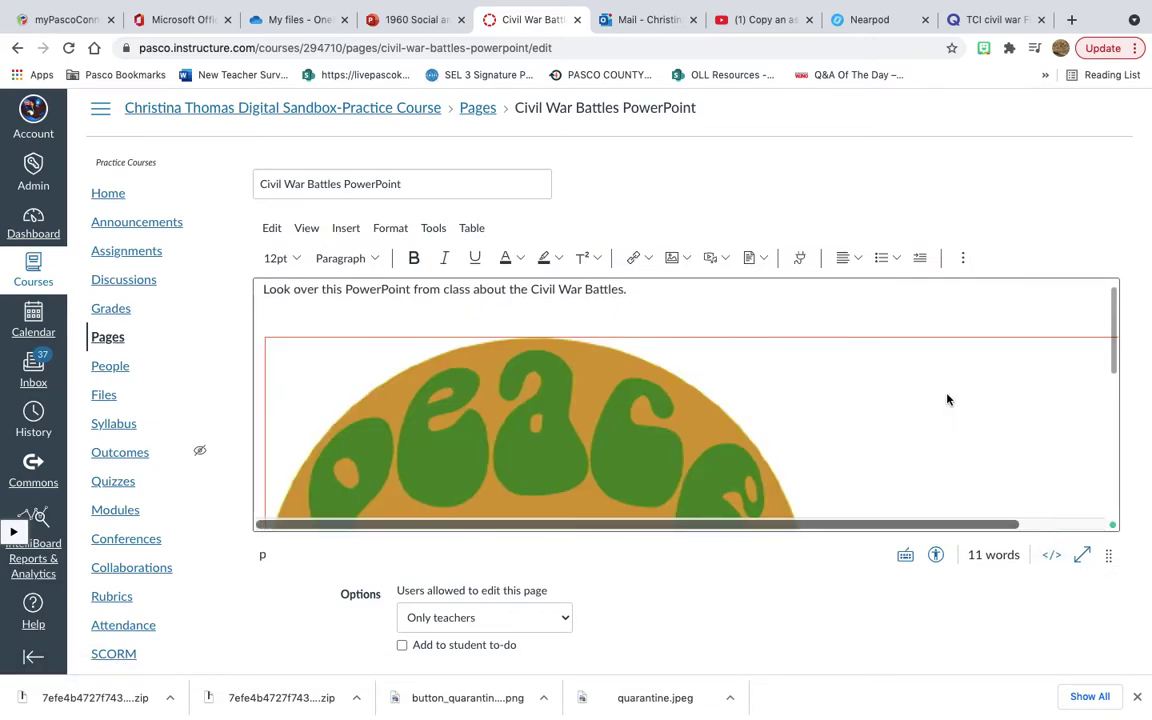
Check the embedded presentation in the page body and save the page without publishing it
scroll(948, 399, down, 5)
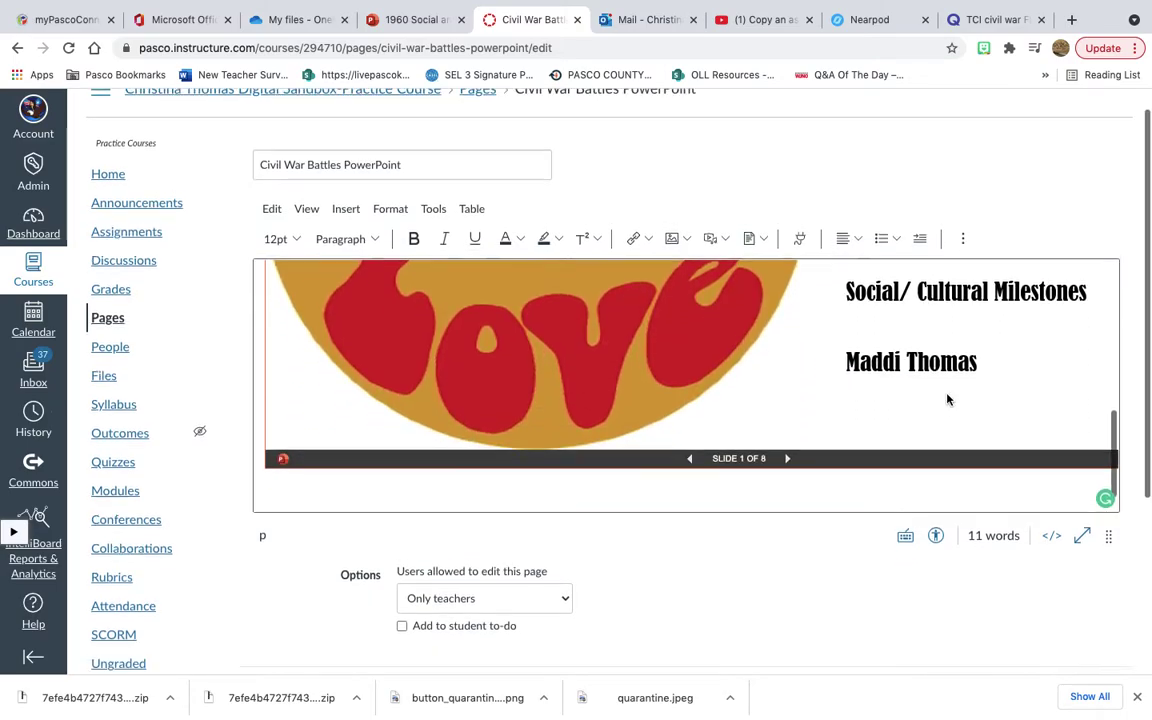
scroll(948, 399, up, 3)
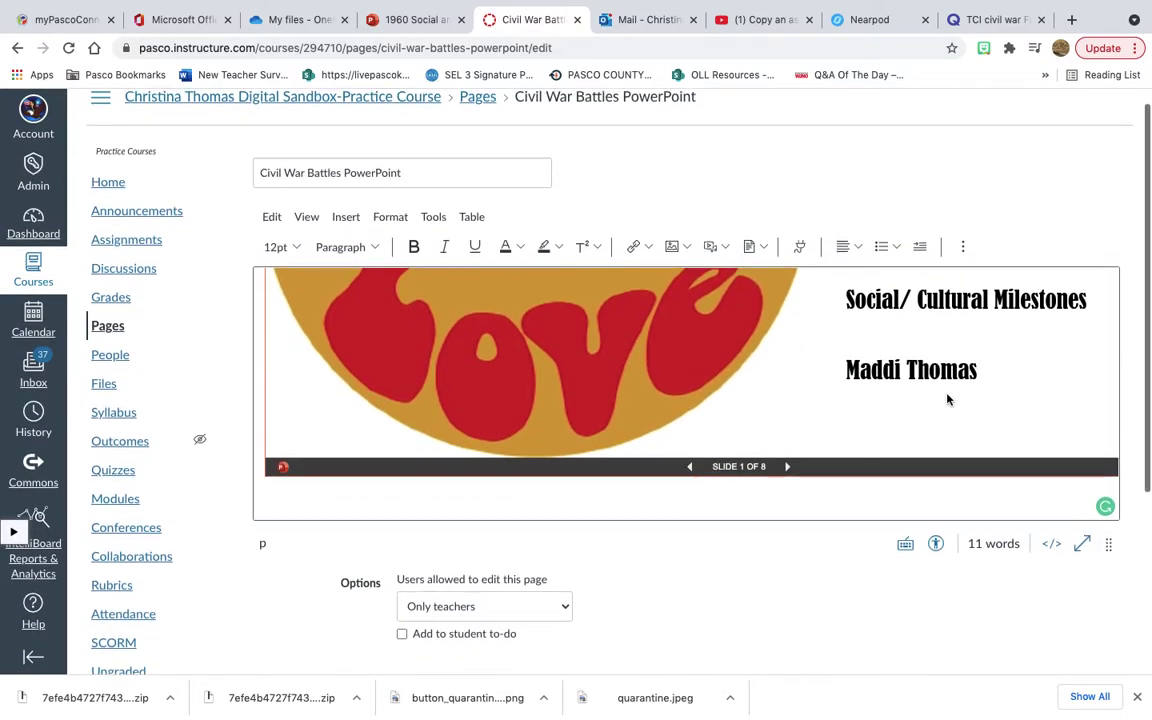
scroll(979, 581, down, 5)
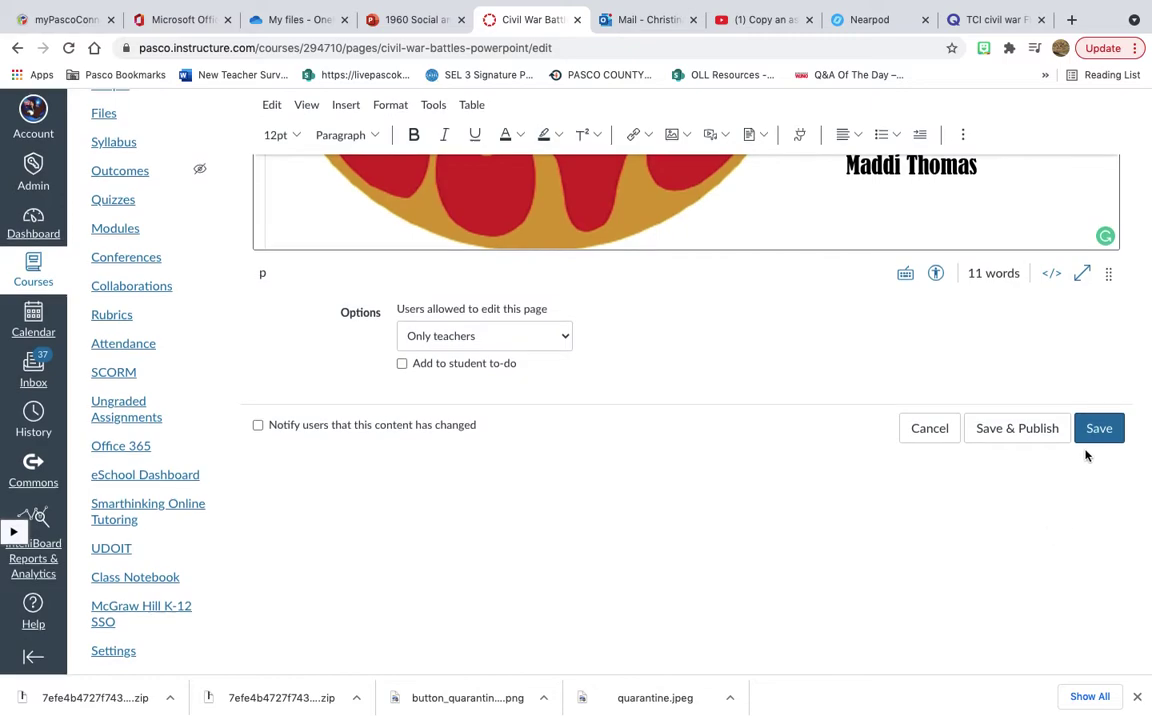
click(1097, 430)
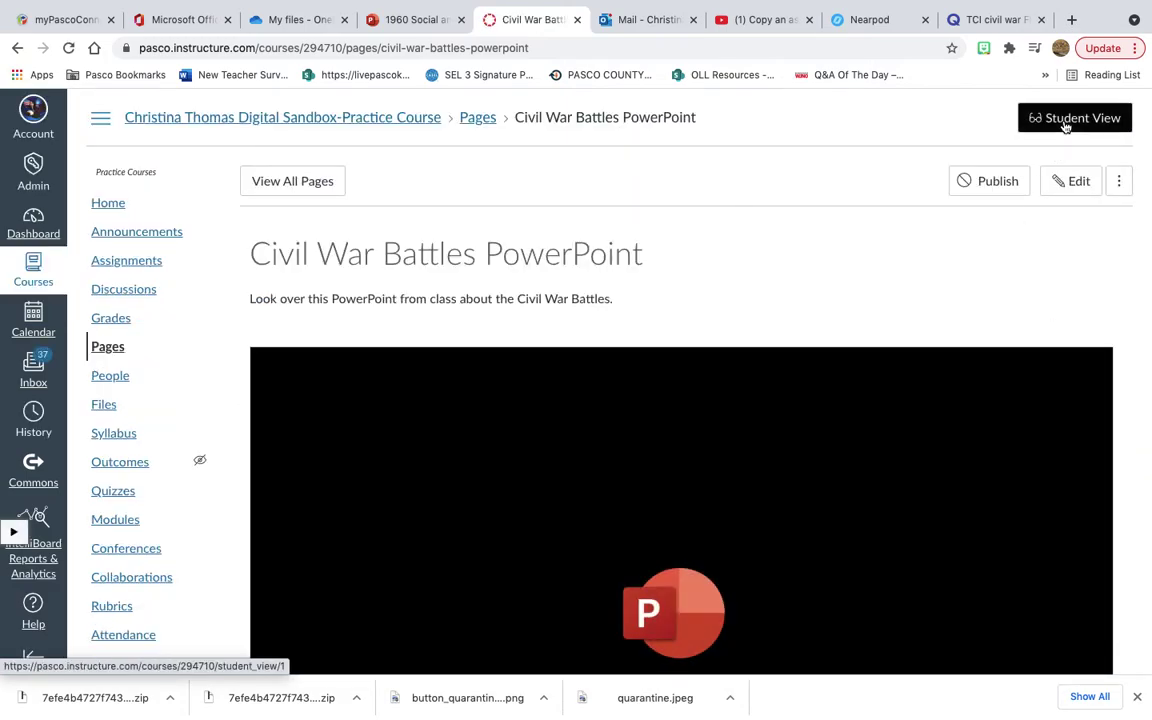
Try previewing the page in Student View, leave that view, and examine the embedded presentation on the saved page
click(1065, 122)
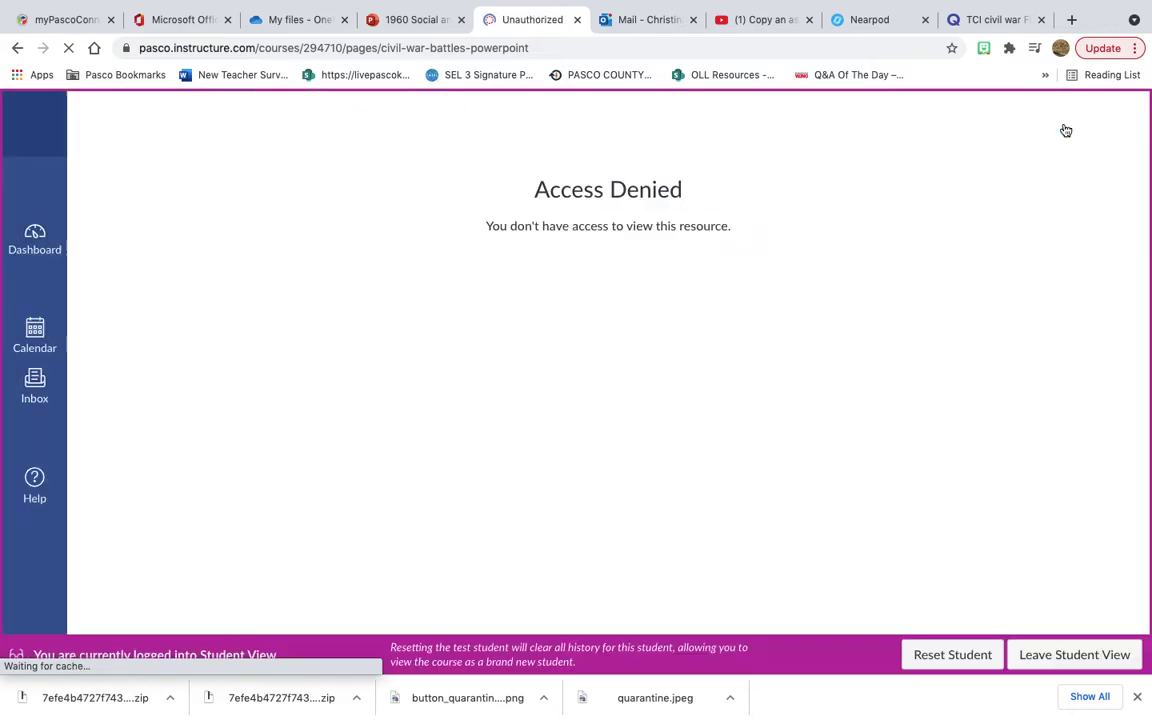
click(1015, 655)
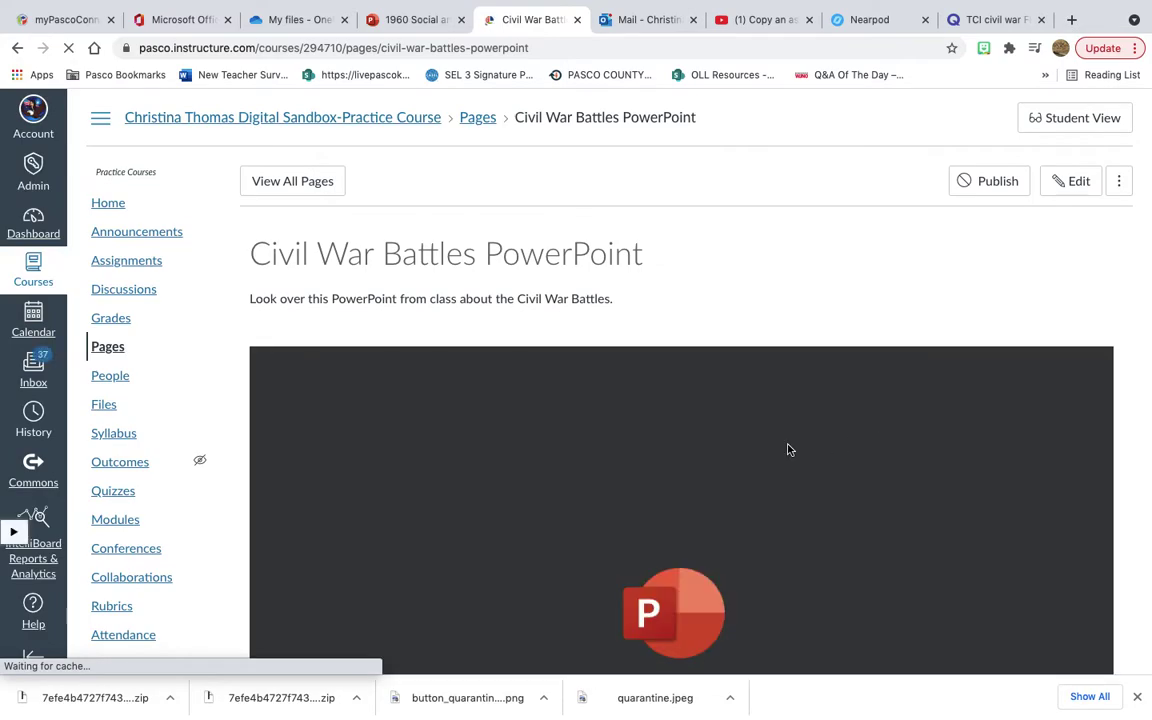
scroll(788, 450, down, 3)
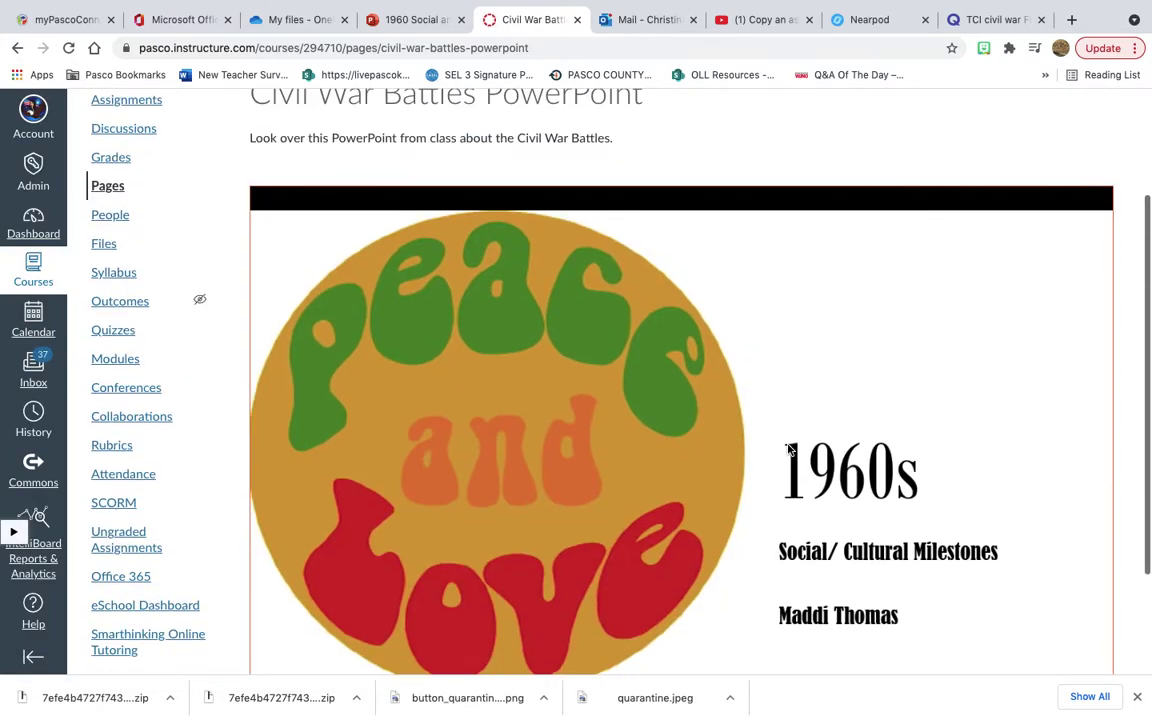
scroll(789, 449, down, 2)
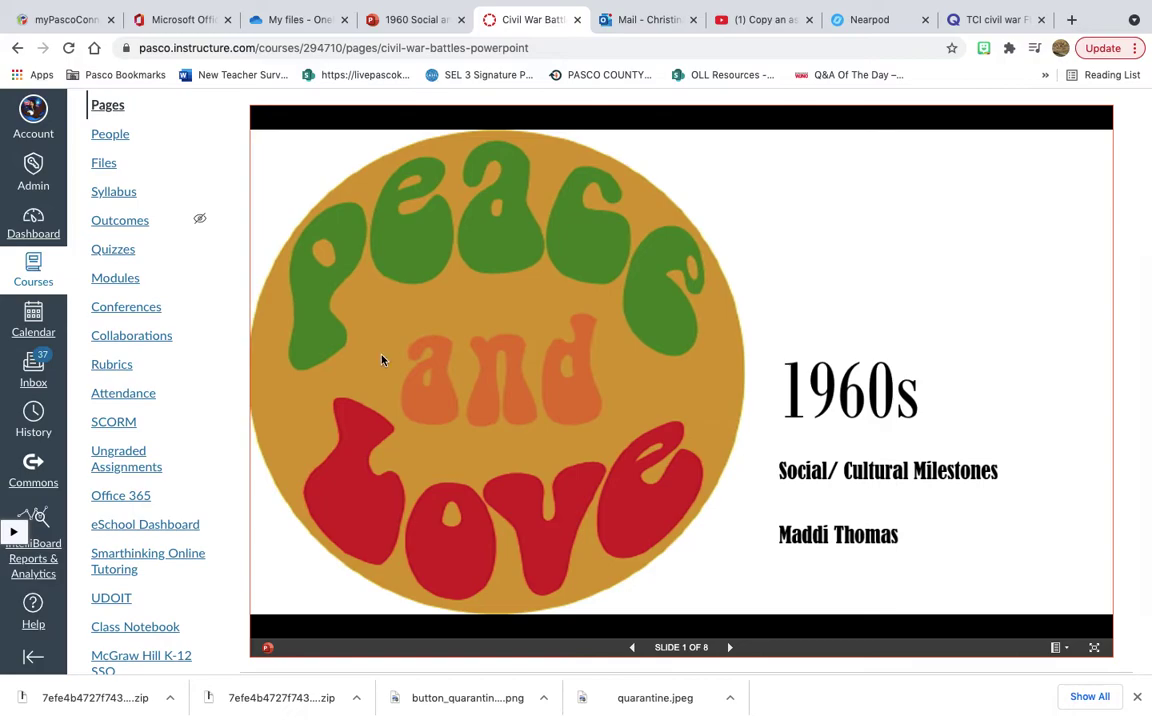
Page through the embedded presentation to slide 8 and look back over the Canvas page up to its title
click(731, 648)
click(731, 648)
click(731, 648)
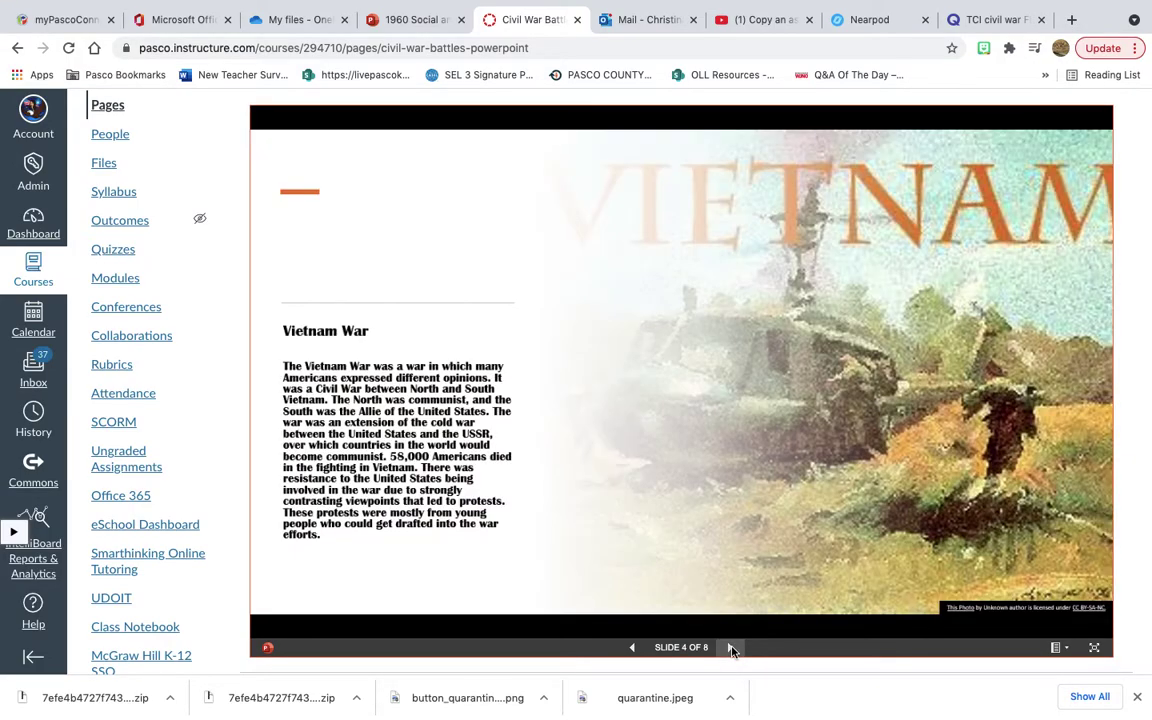
click(731, 648)
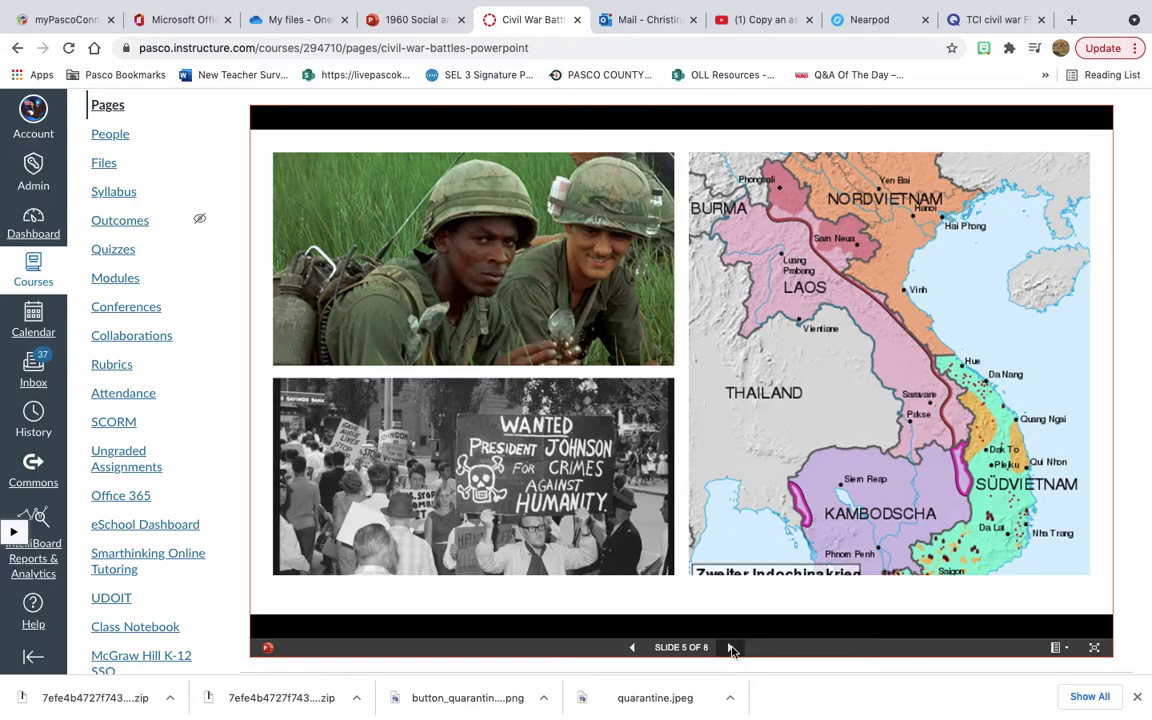
click(731, 648)
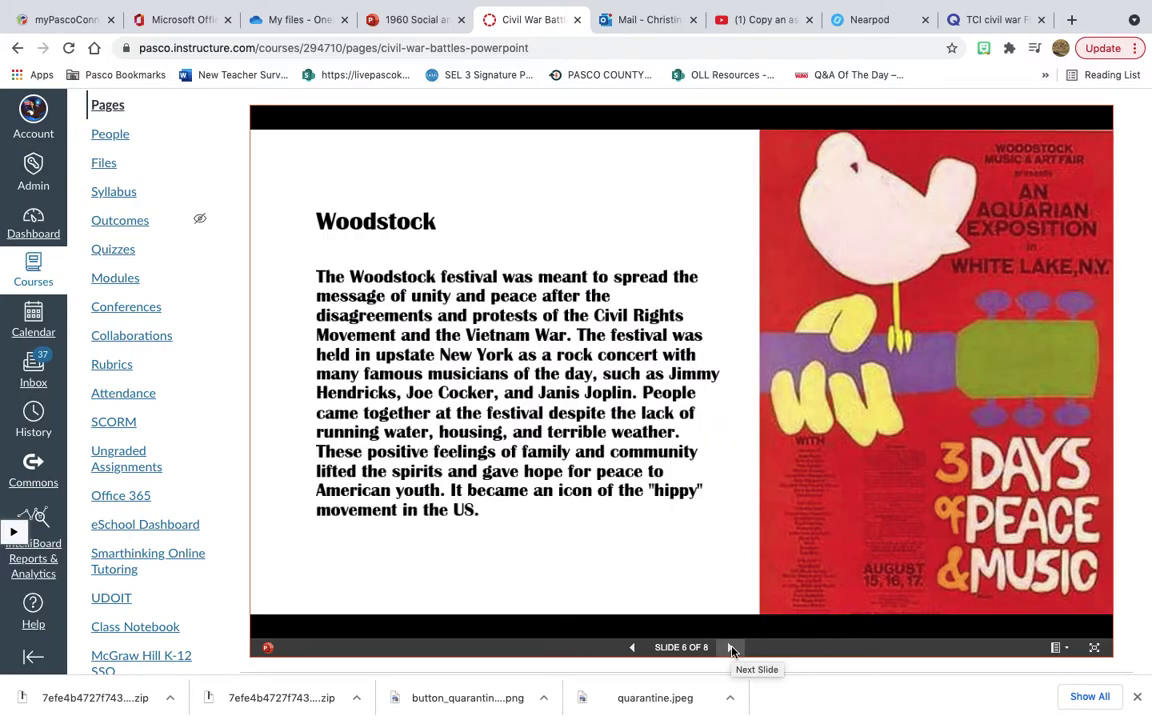
click(731, 648)
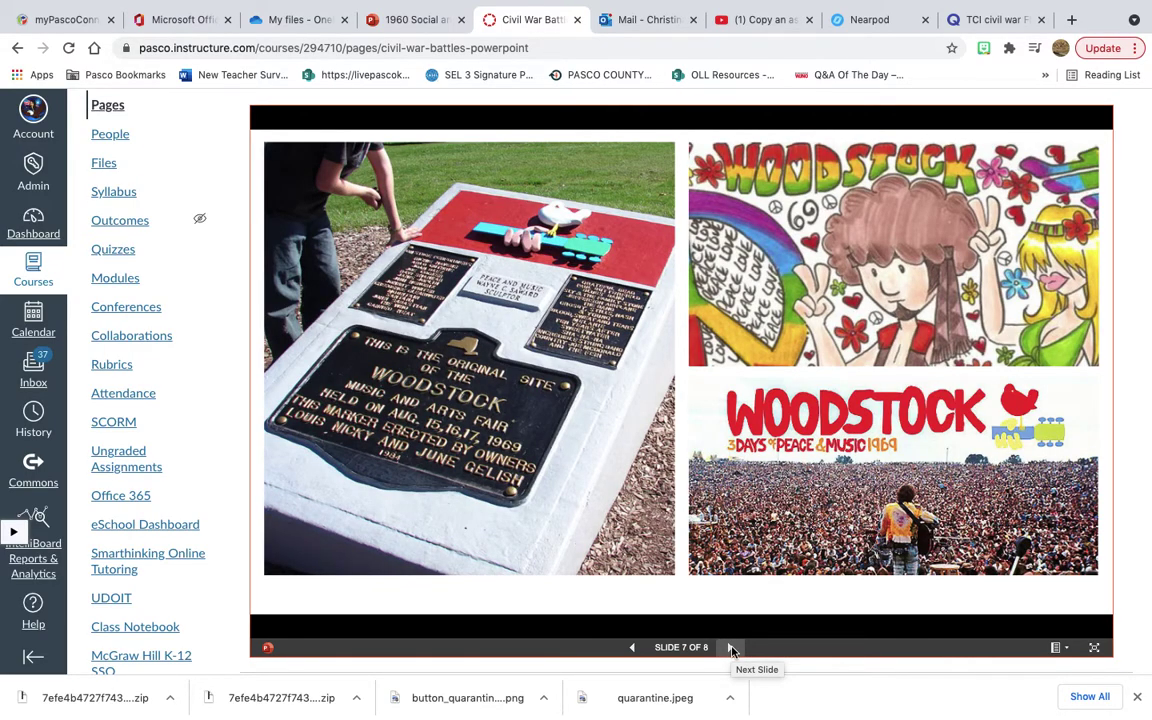
click(731, 648)
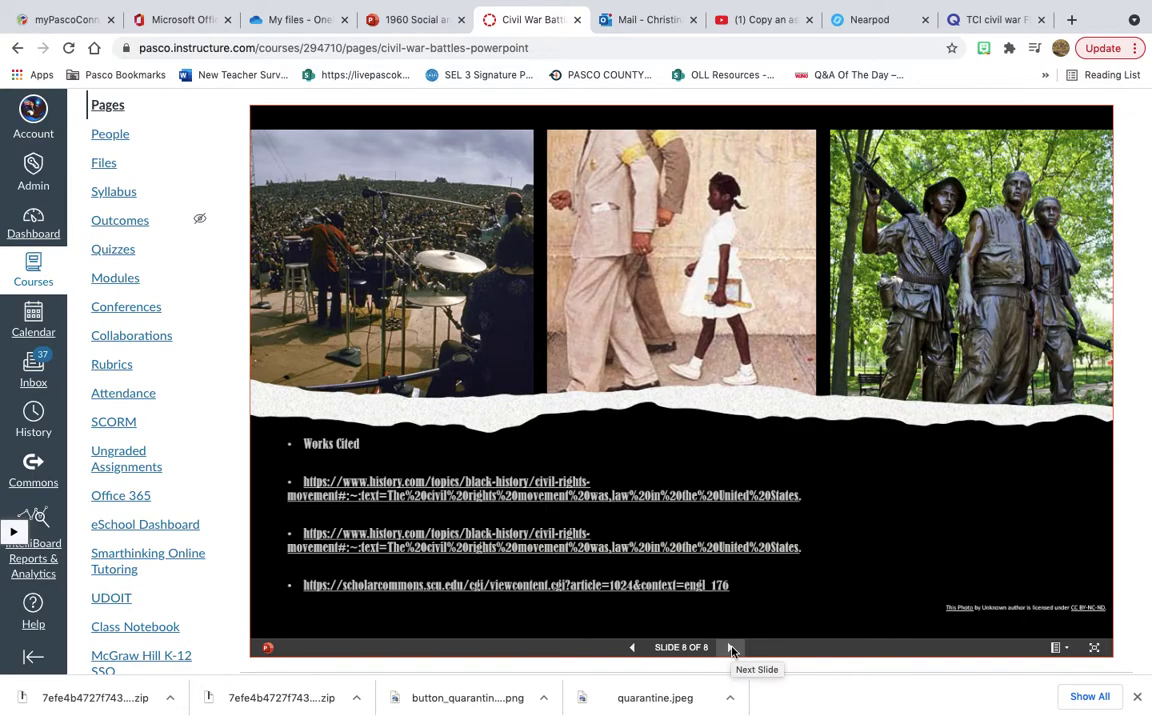
scroll(908, 488, up, 1)
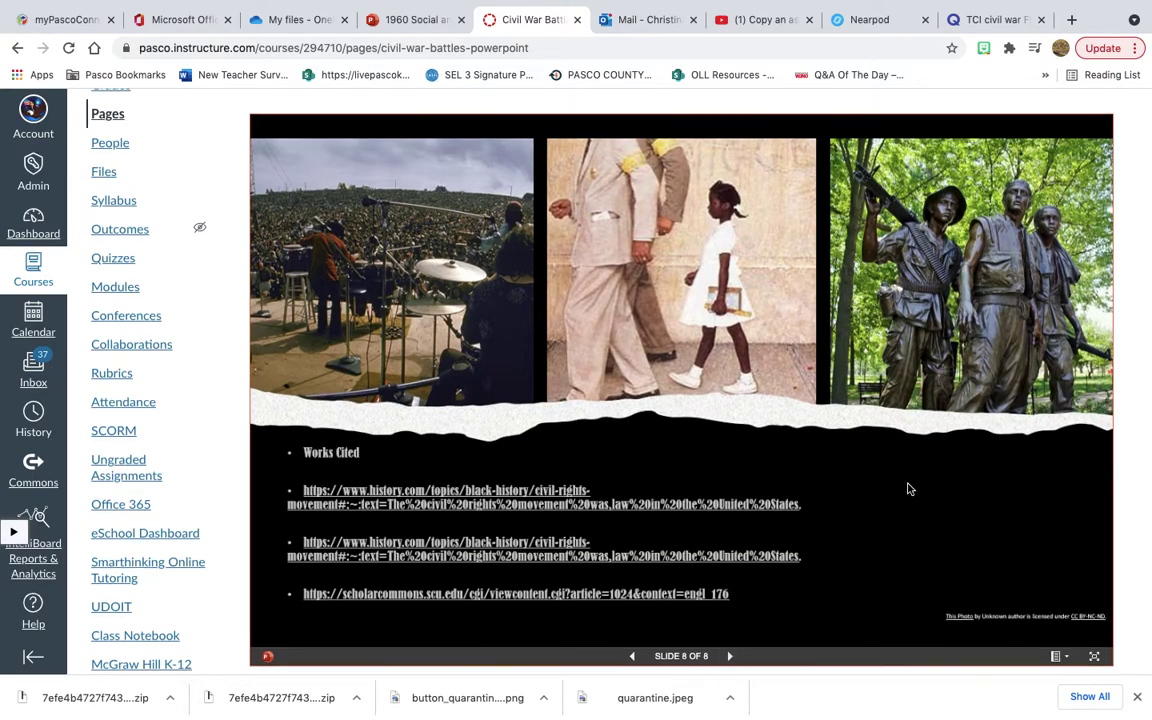
scroll(908, 488, up, 2)
scroll(908, 488, down, 1)
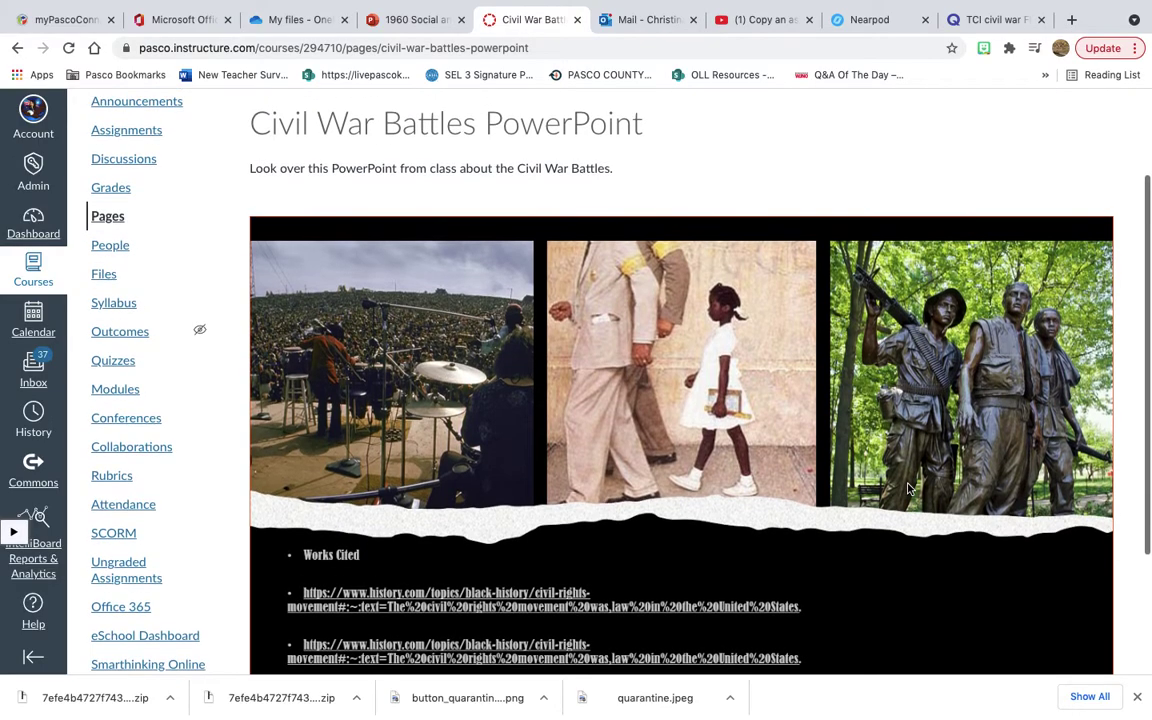
scroll(908, 488, up, 2)
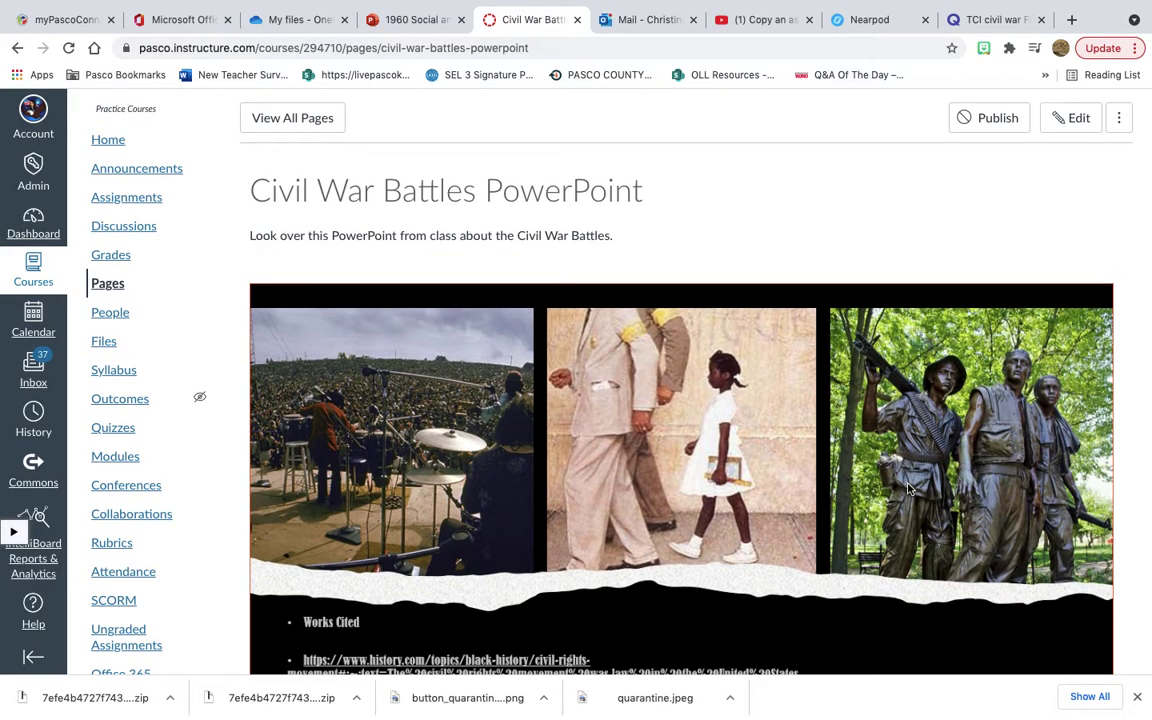
Add a new page named "Nearpod Civil War" to the Civil War module and open that page for editing
click(124, 457)
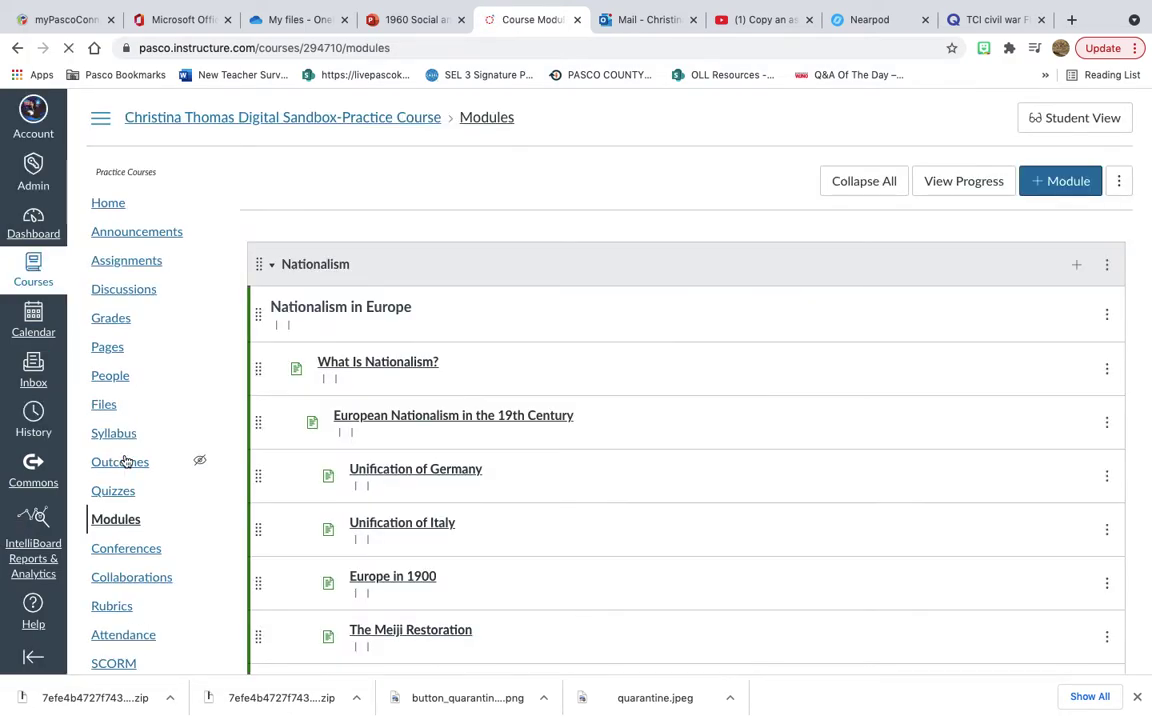
scroll(305, 456, down, 5)
scroll(307, 457, down, 5)
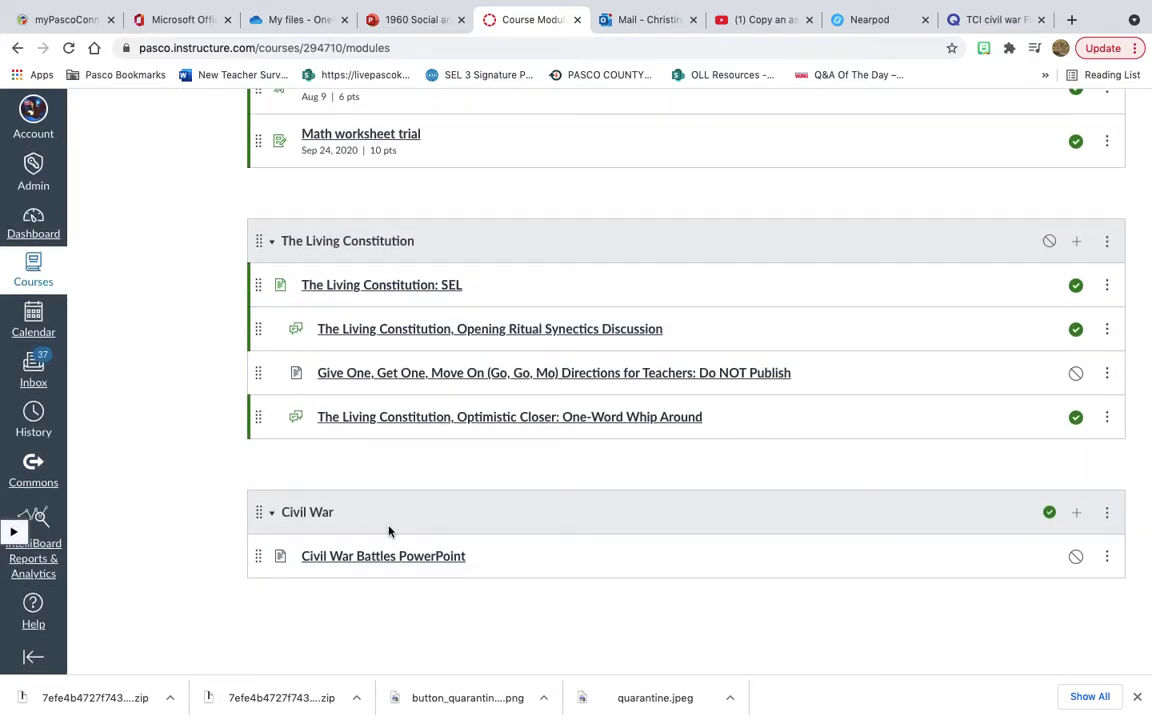
click(1077, 513)
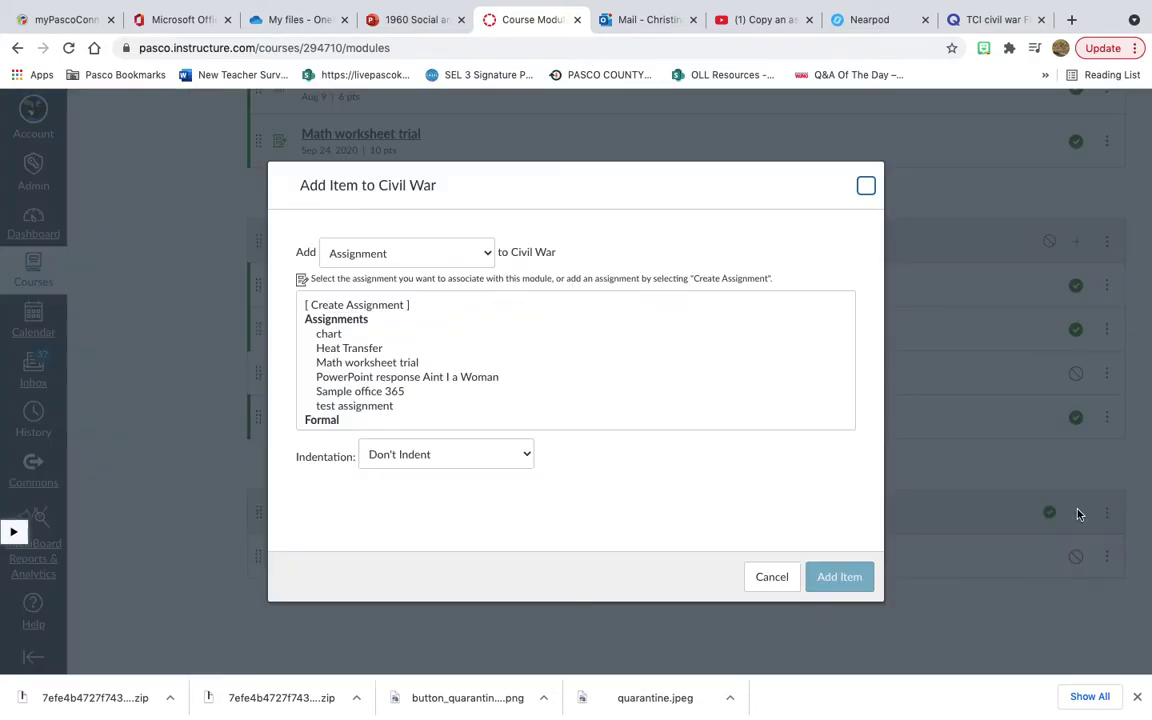
click(466, 255)
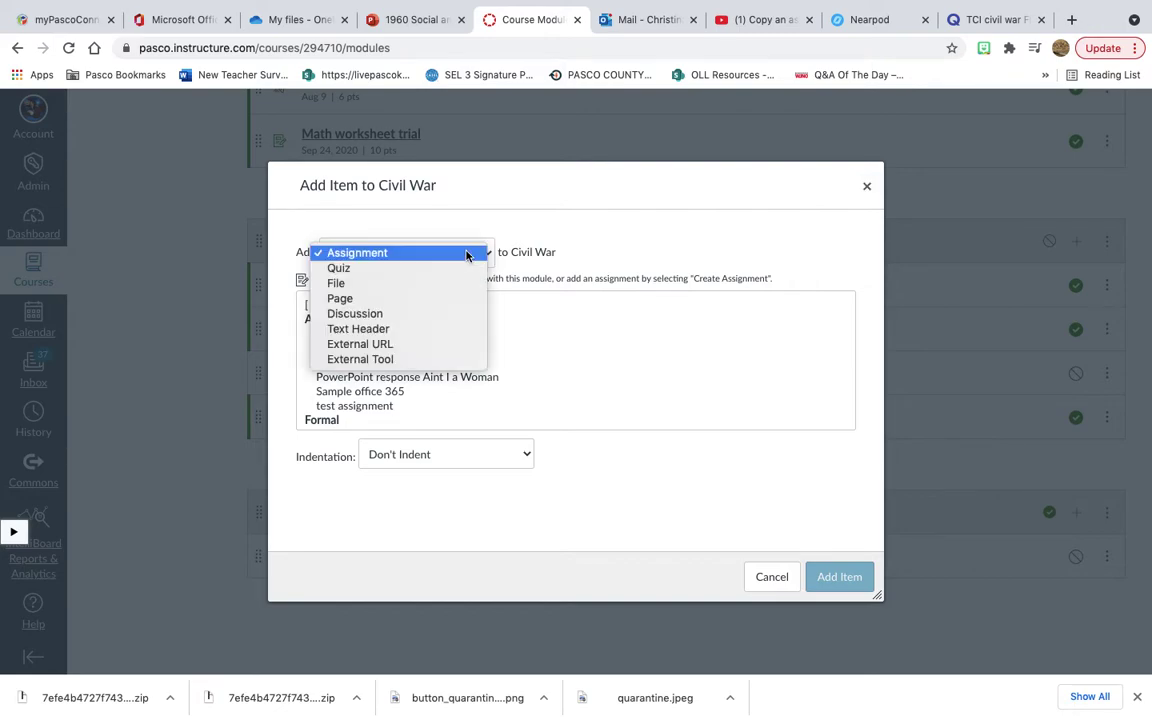
click(412, 299)
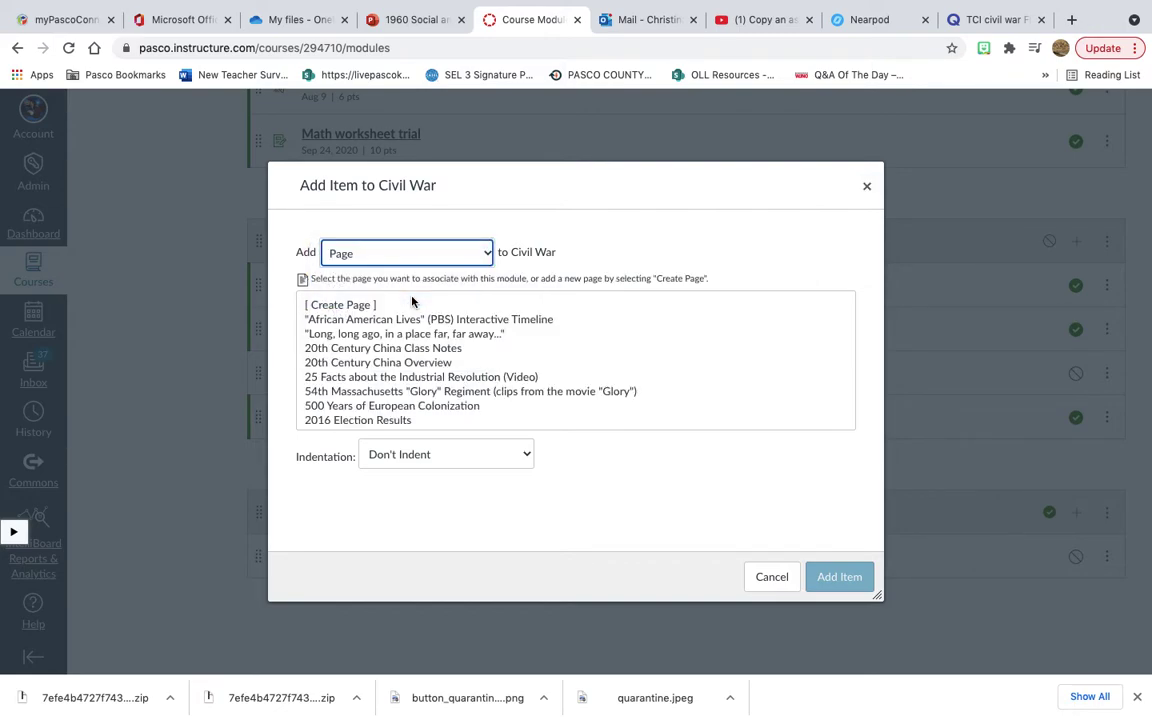
click(399, 304)
click(392, 460)
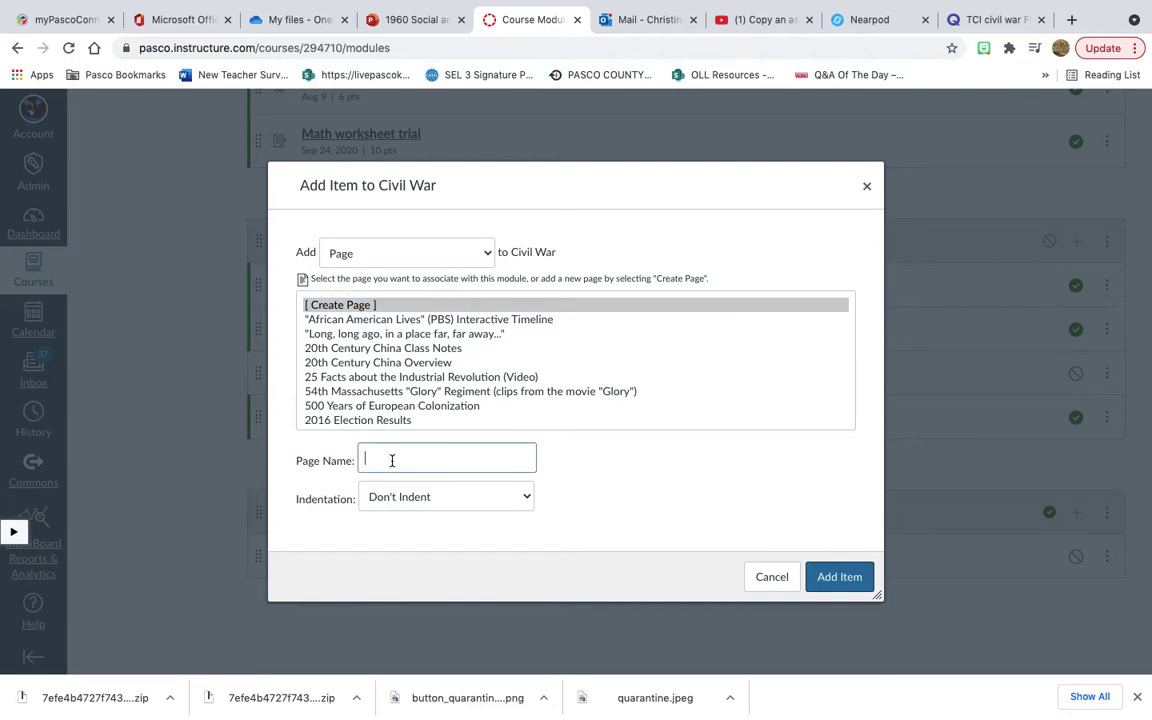
text(Nearpod Civil War)
click(839, 576)
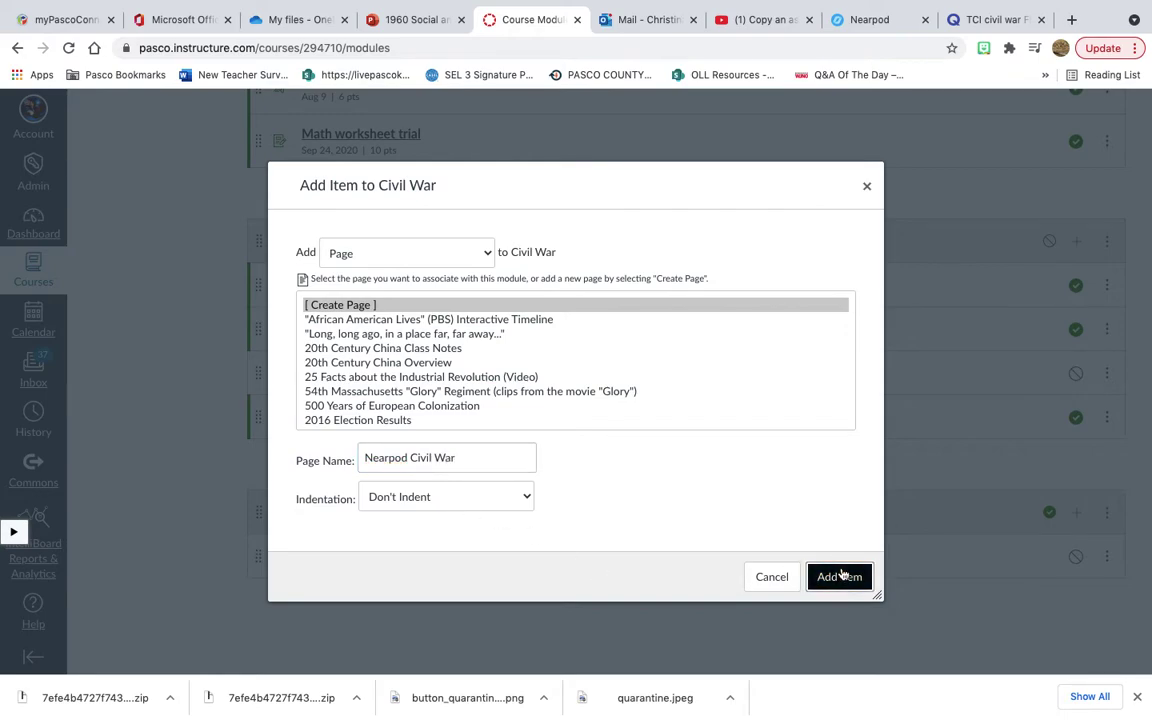
click(332, 603)
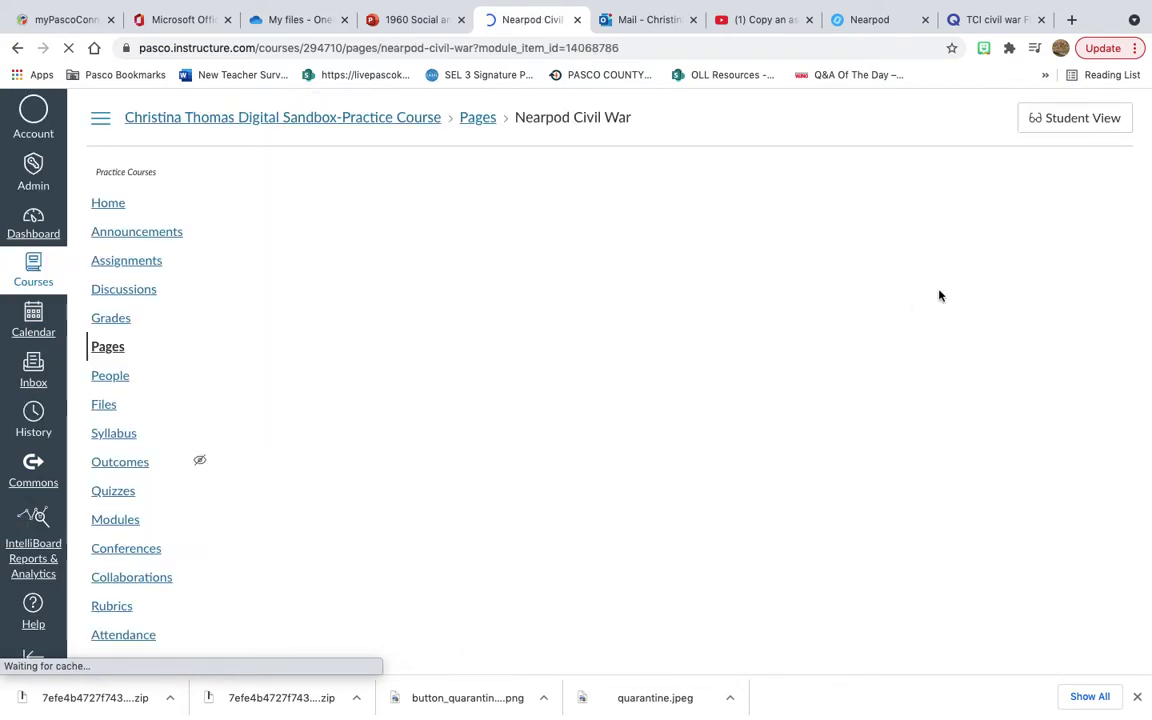
click(1060, 183)
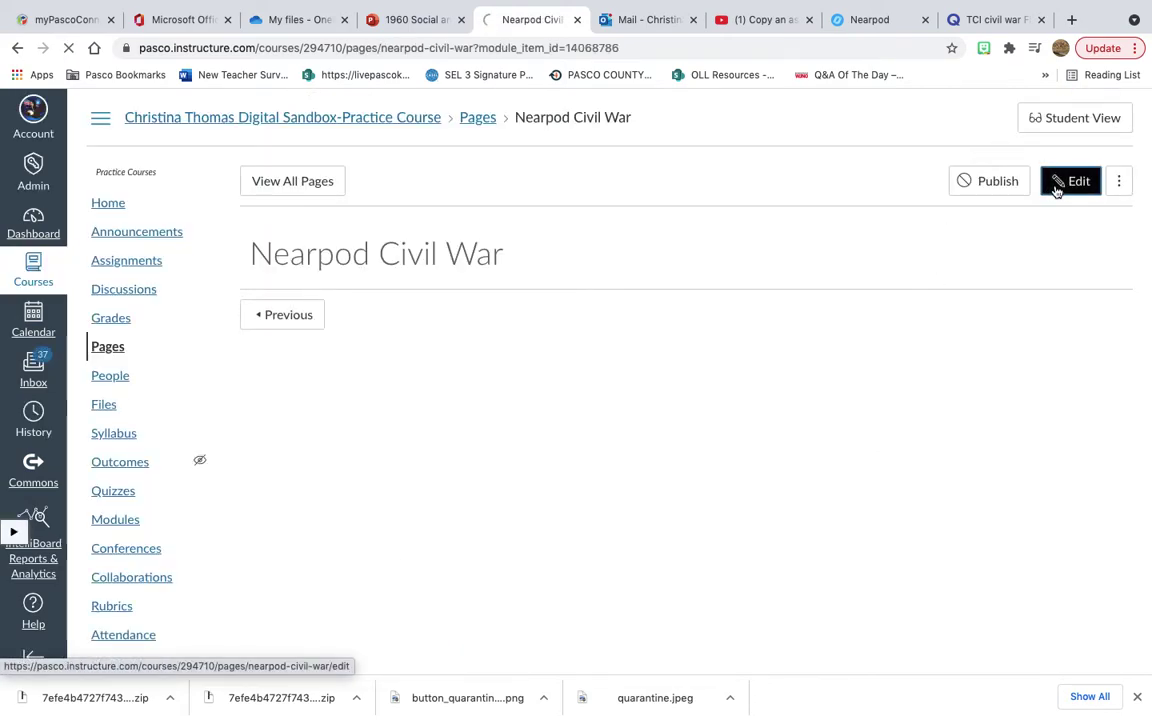
Switch to Nearpod, dismiss the Drag & Drop announcement, and search the Nearpod Library for "Civil War"
click(888, 20)
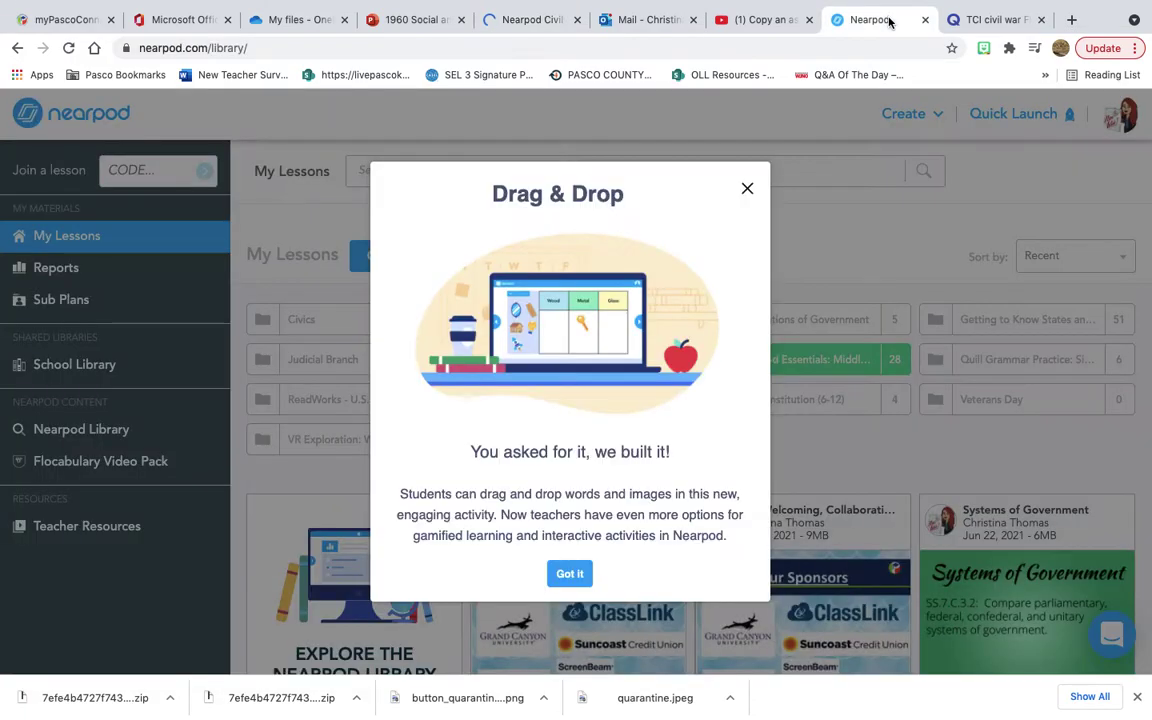
click(747, 188)
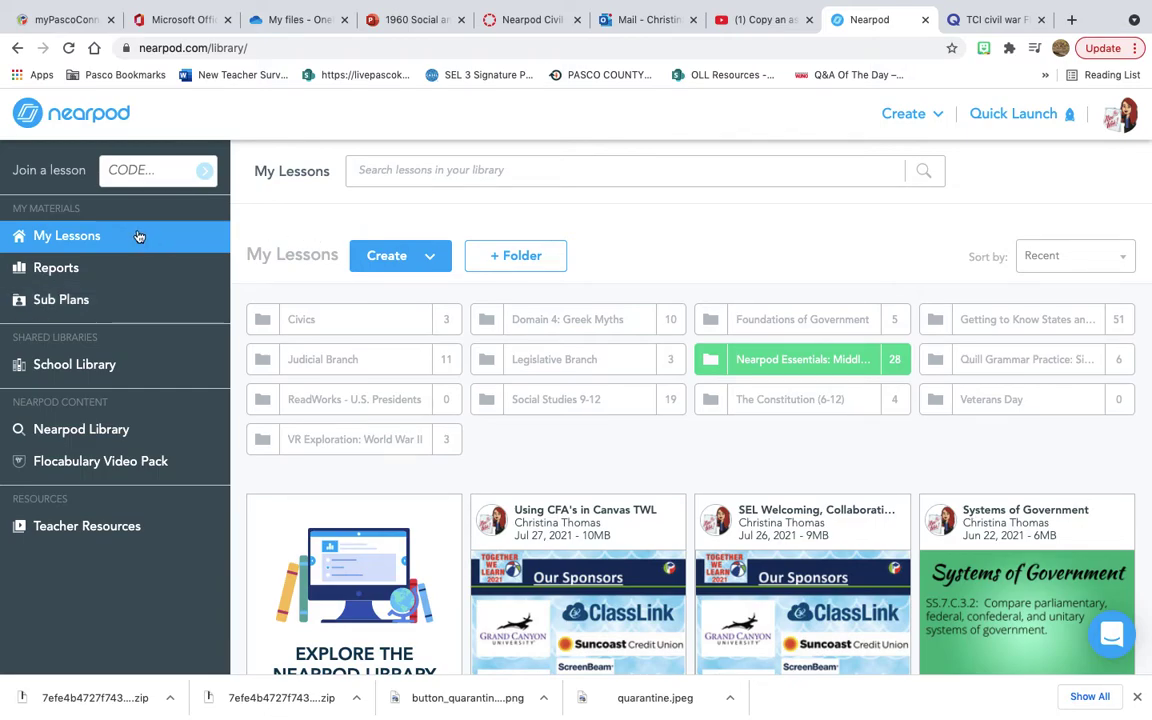
click(80, 430)
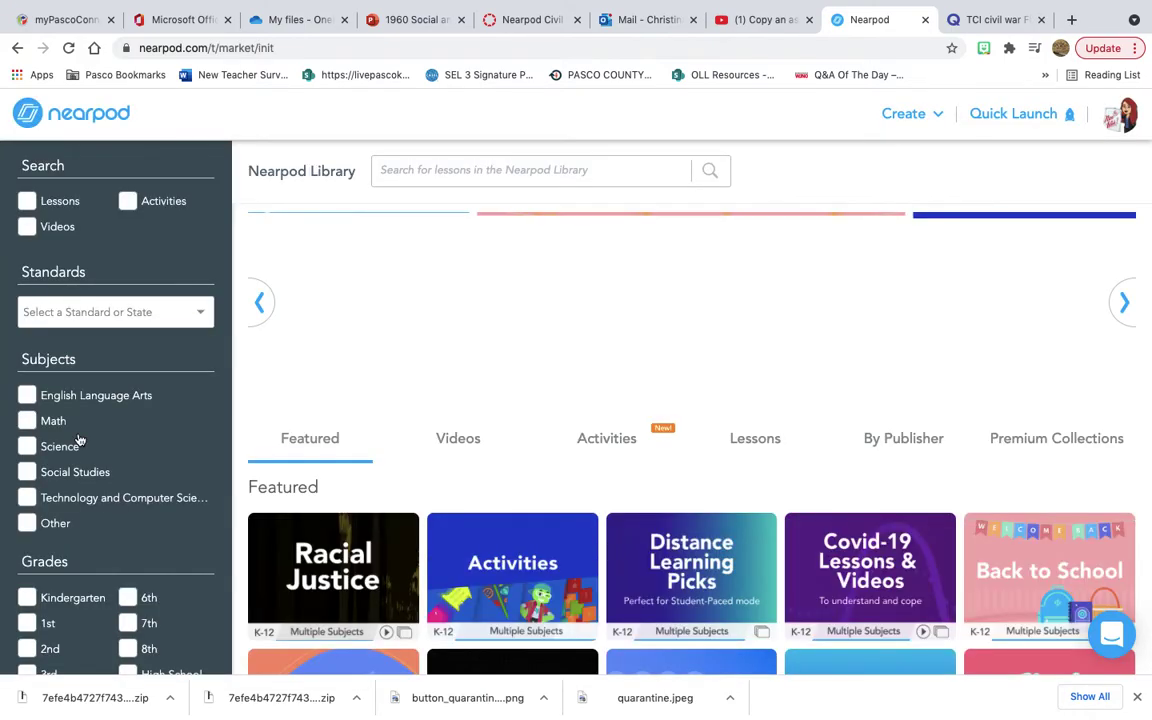
click(438, 173)
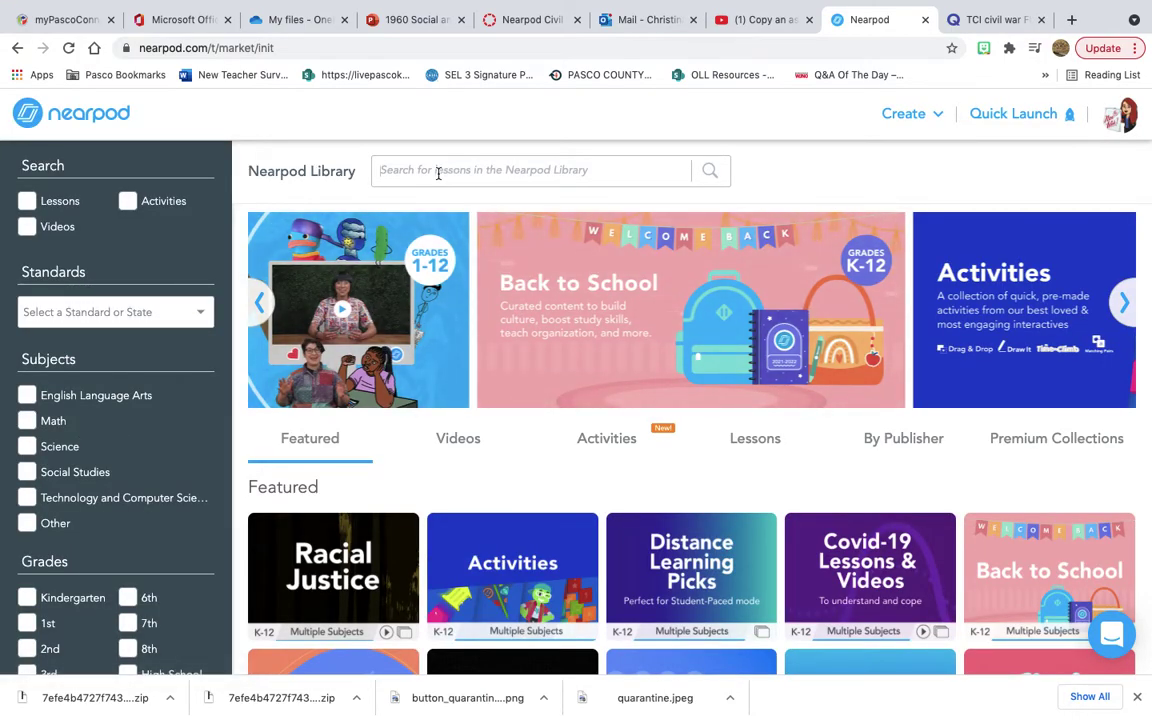
text(Civil War)
key(Return)
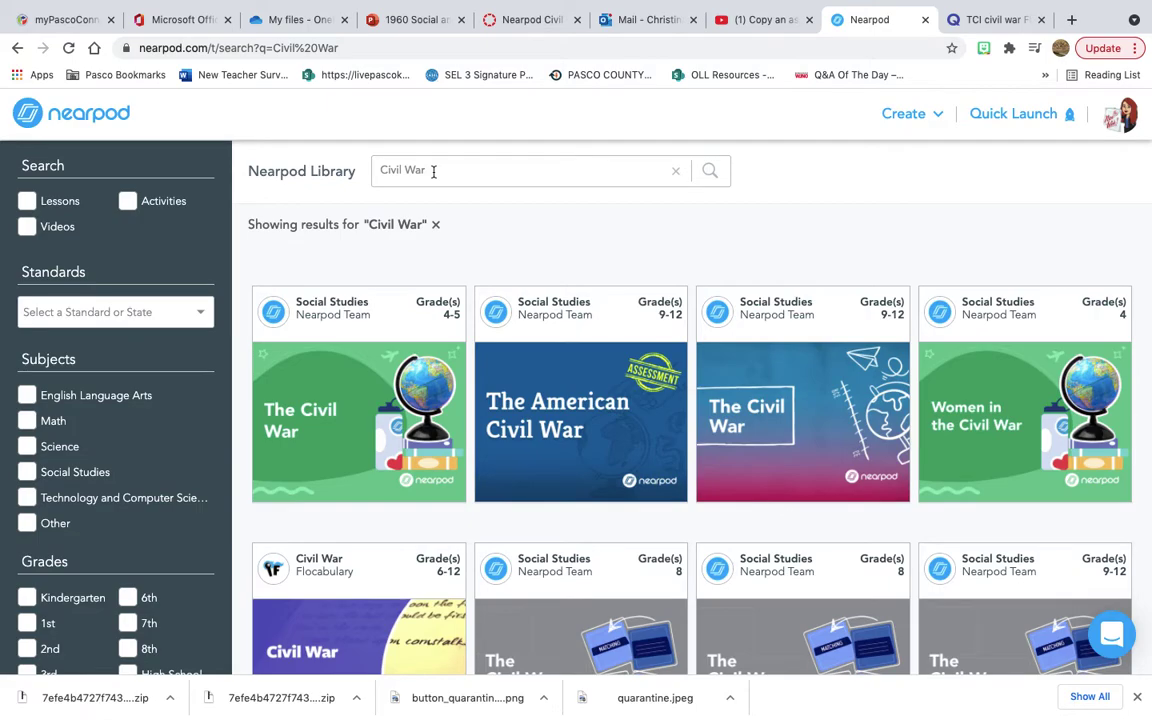
Add the grades 9-12 "The American Civil War" assessment to My Lessons and return to the lesson collection
mouse_move(352, 362)
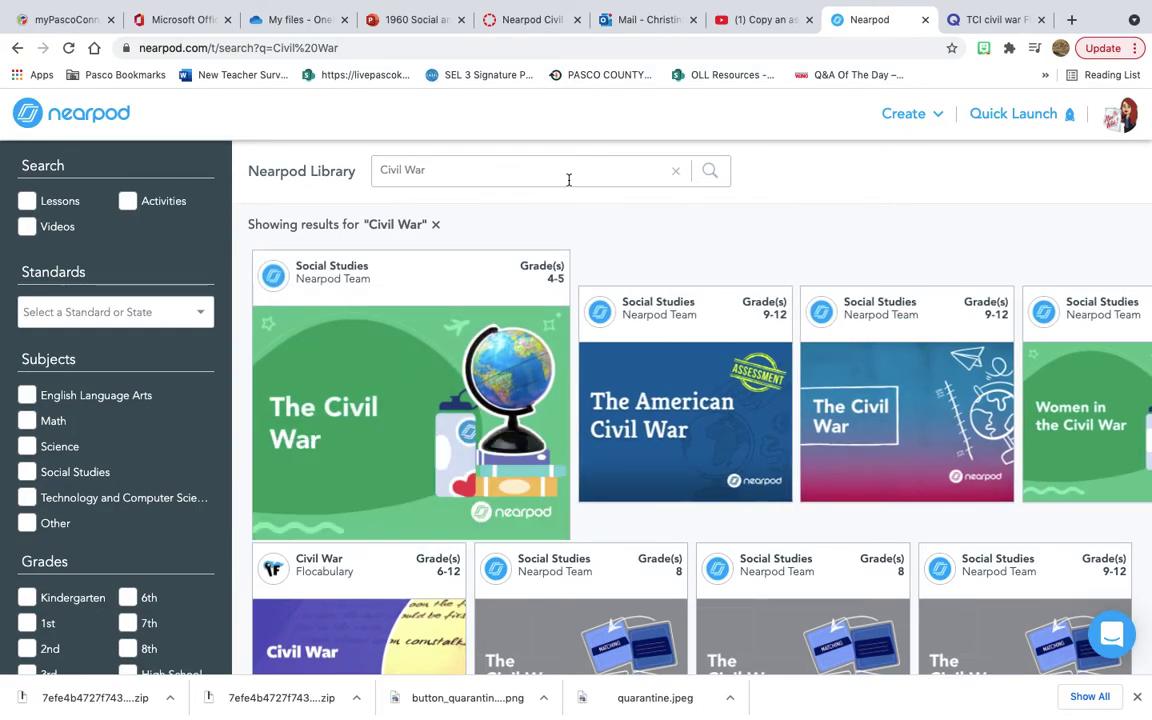
mouse_move(599, 381)
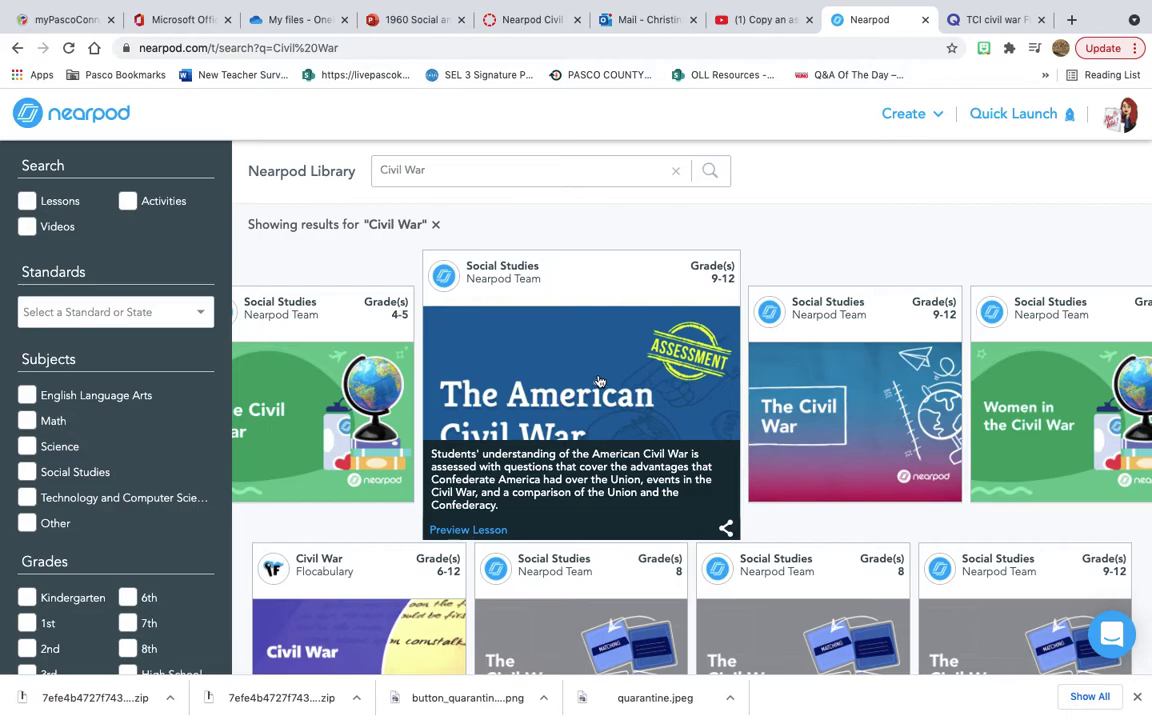
click(504, 285)
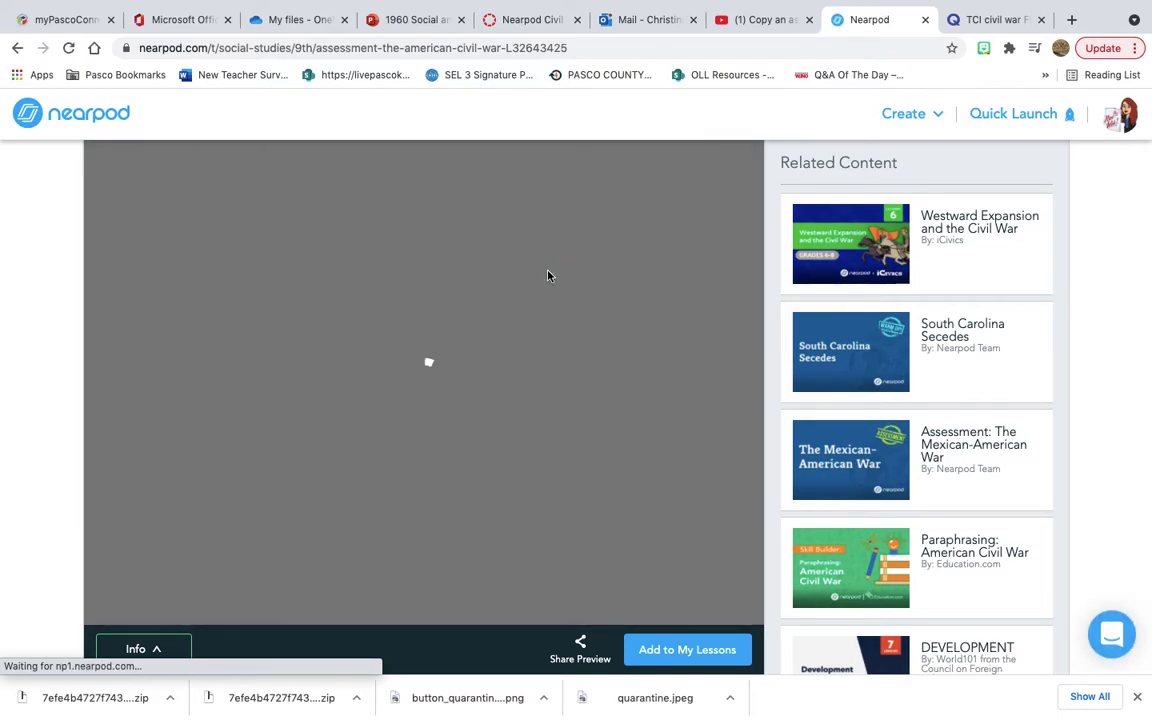
click(678, 652)
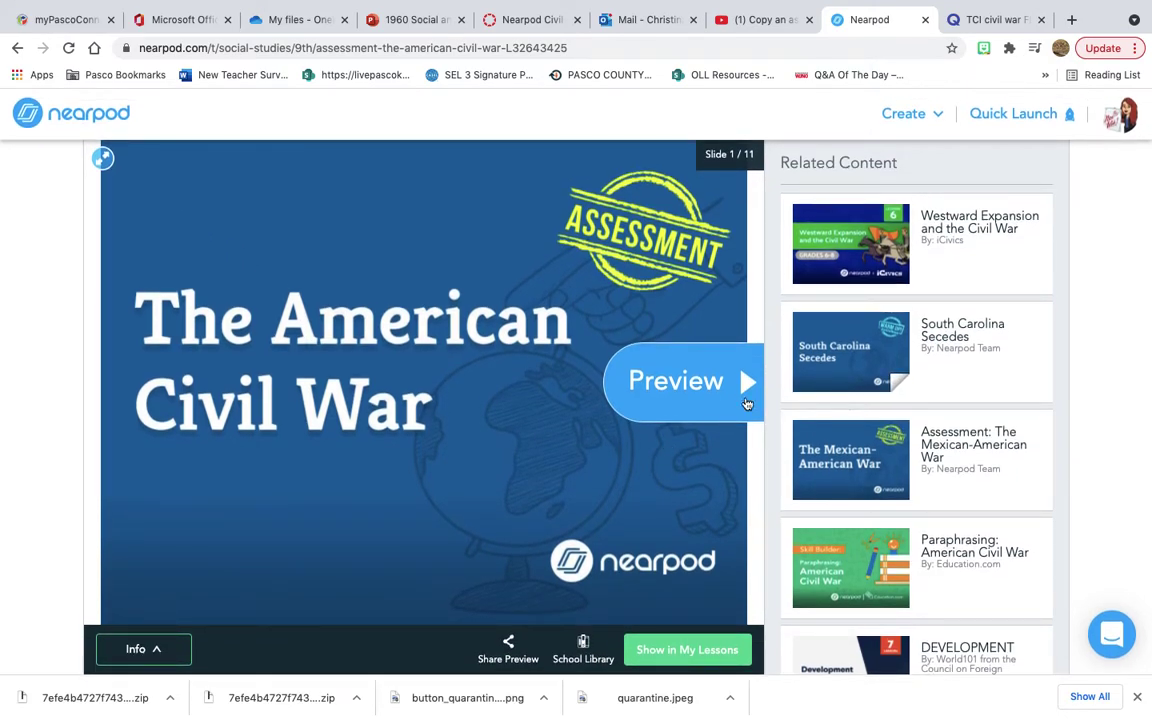
click(28, 117)
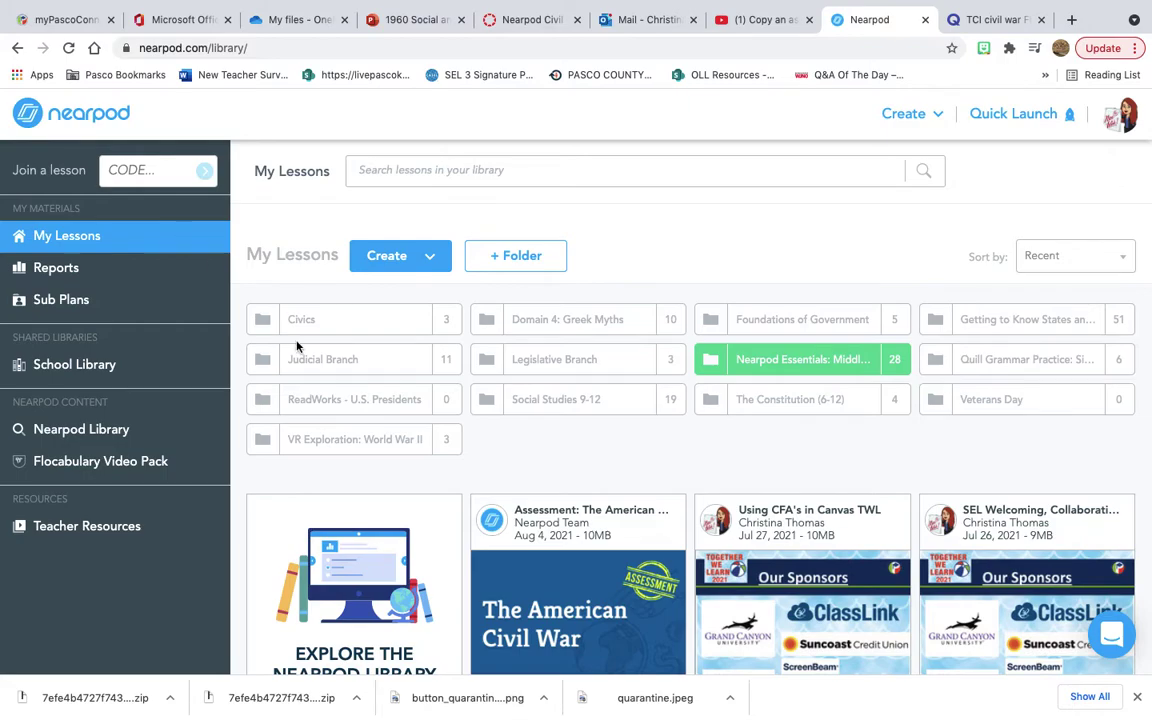
scroll(572, 550, down, 3)
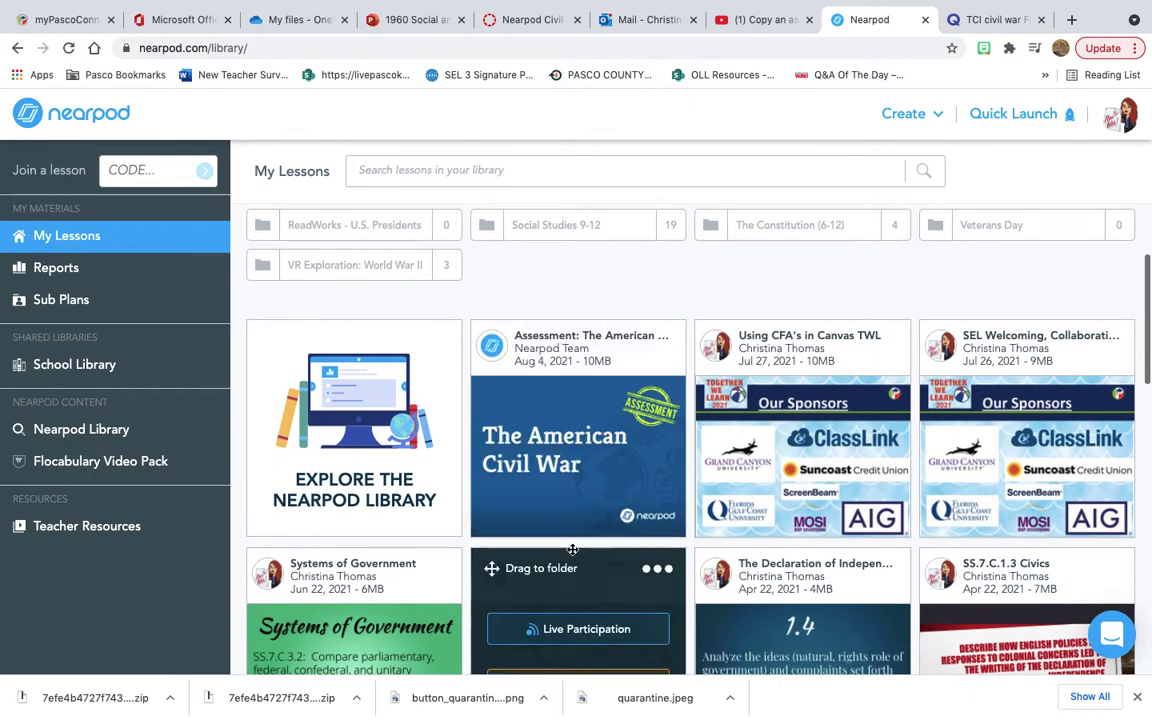
mouse_move(657, 343)
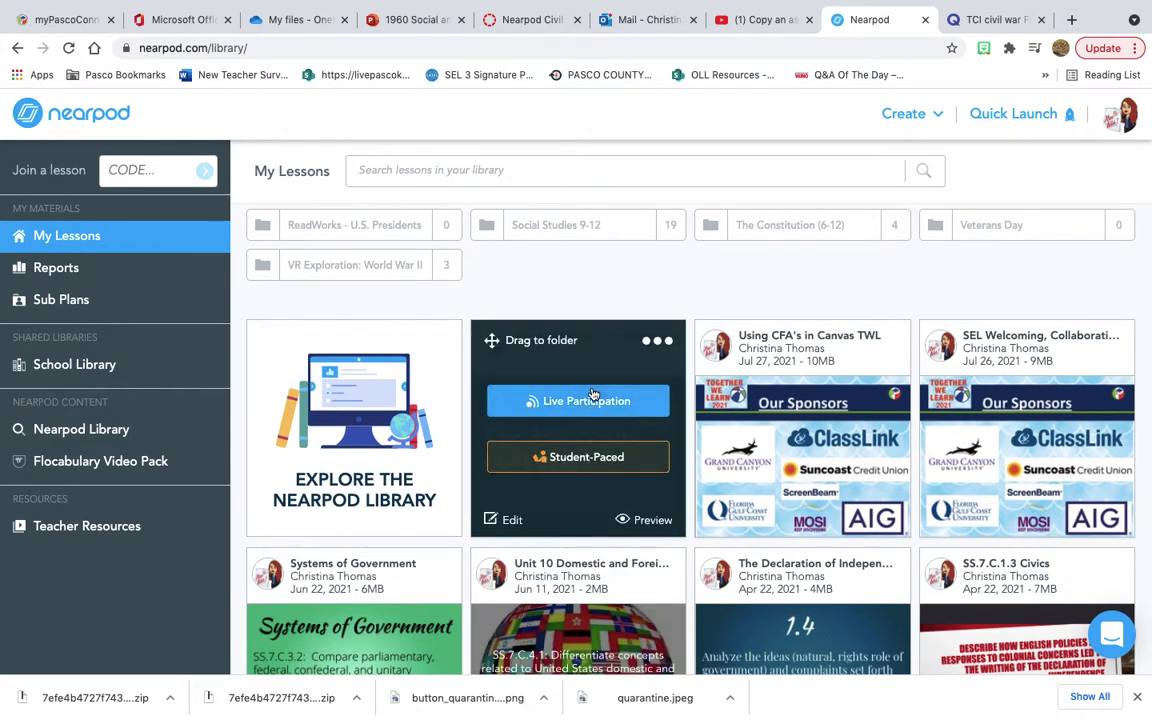
click(657, 342)
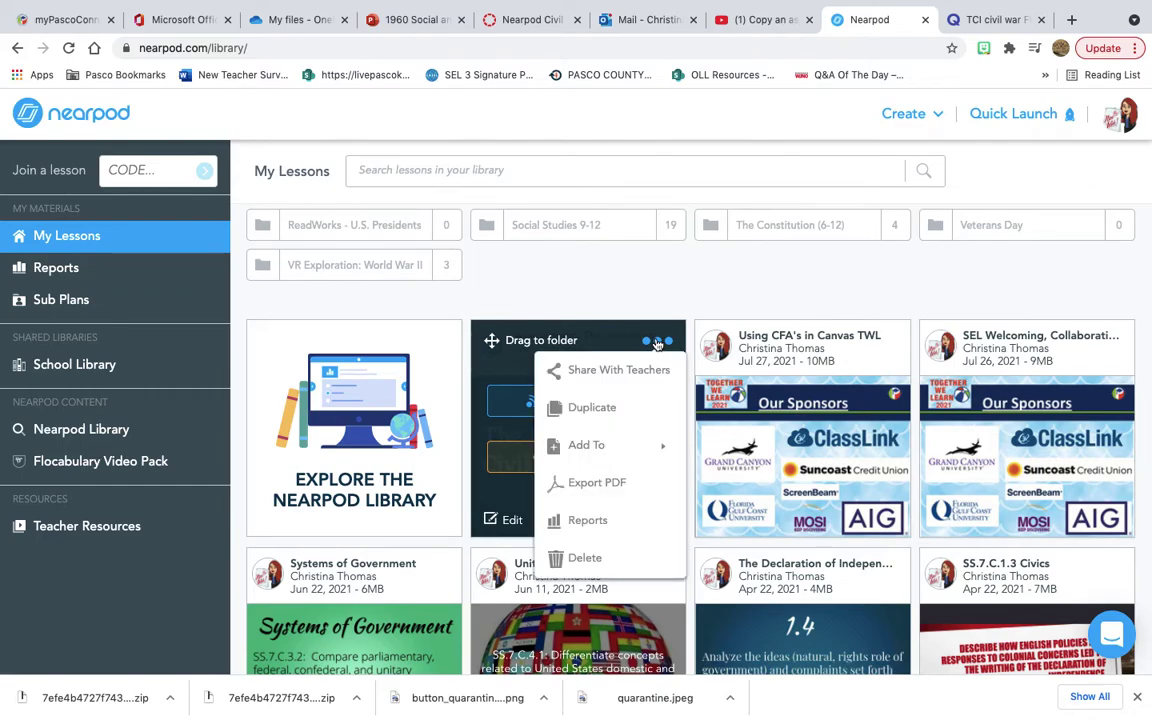
click(617, 442)
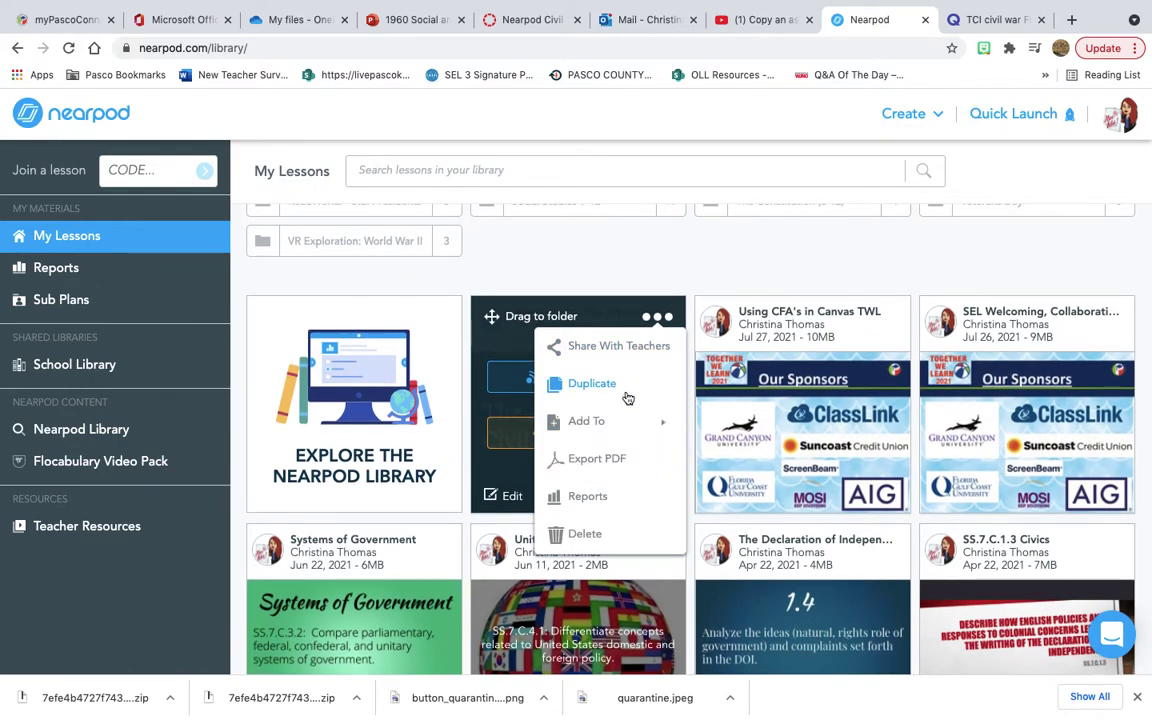
mouse_move(617, 420)
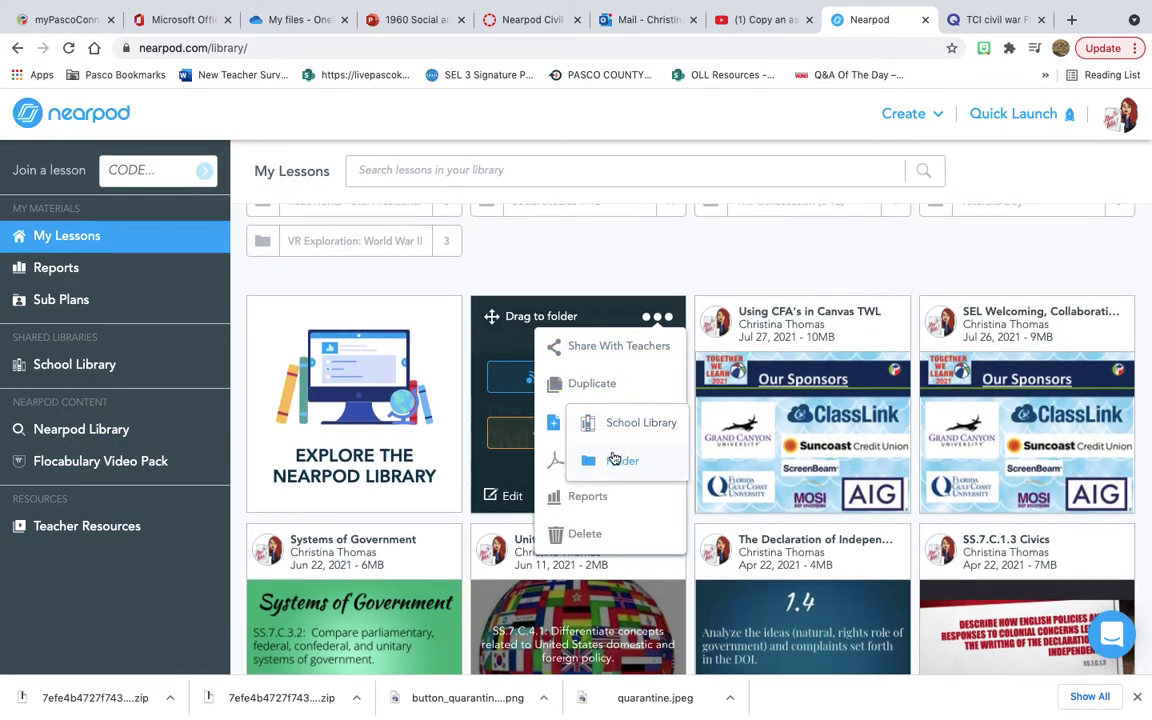
click(509, 482)
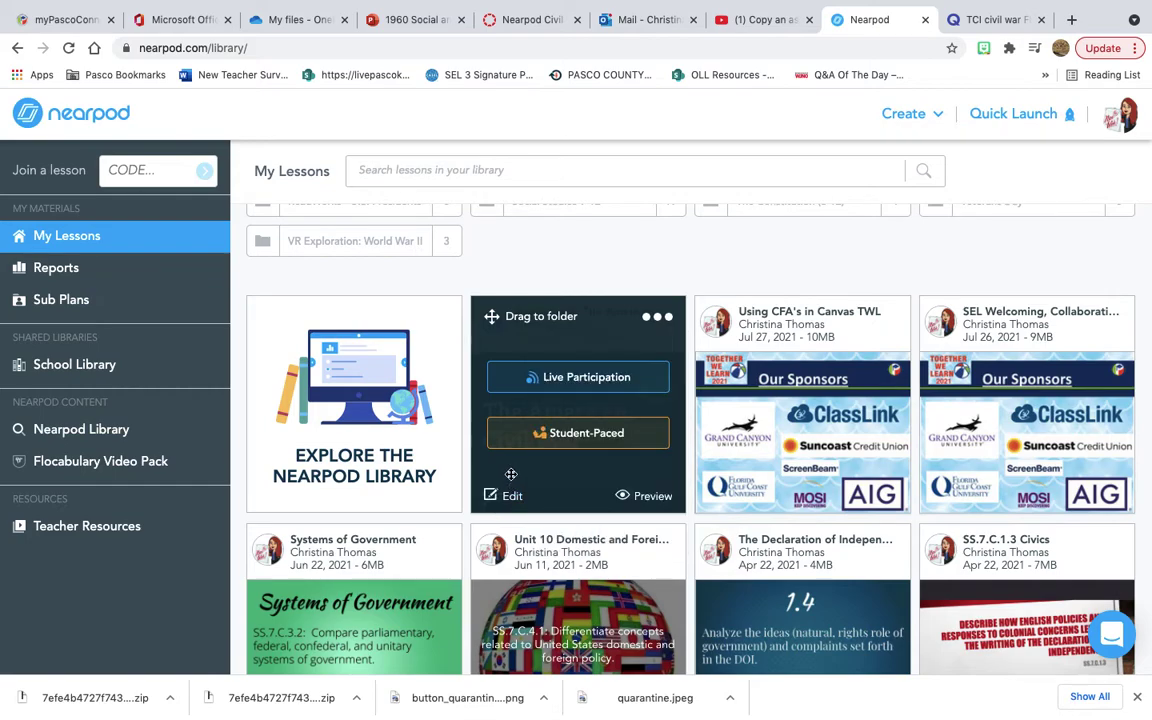
click(658, 320)
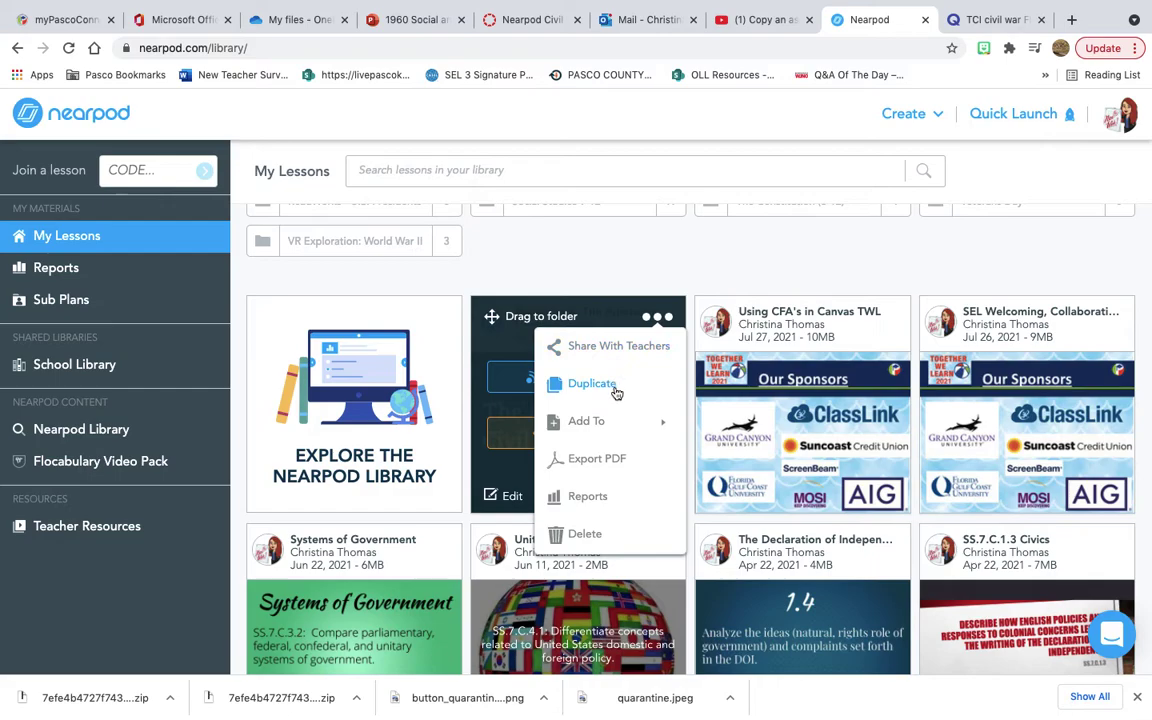
mouse_move(612, 430)
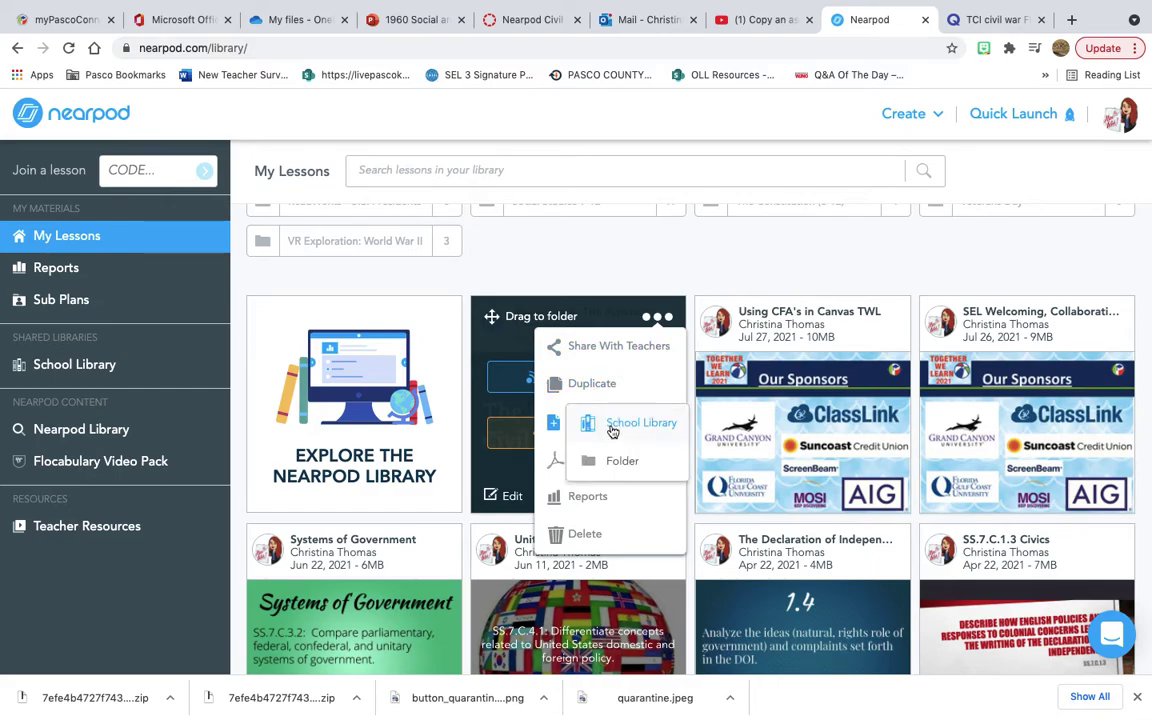
click(513, 468)
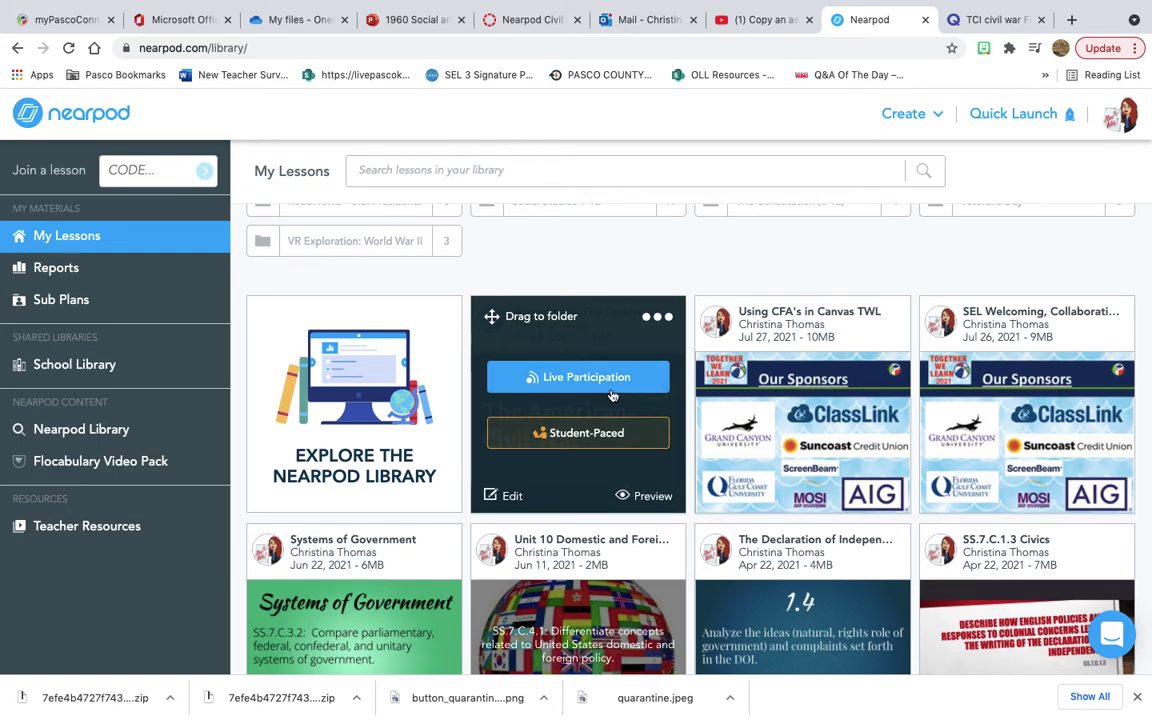
click(882, 317)
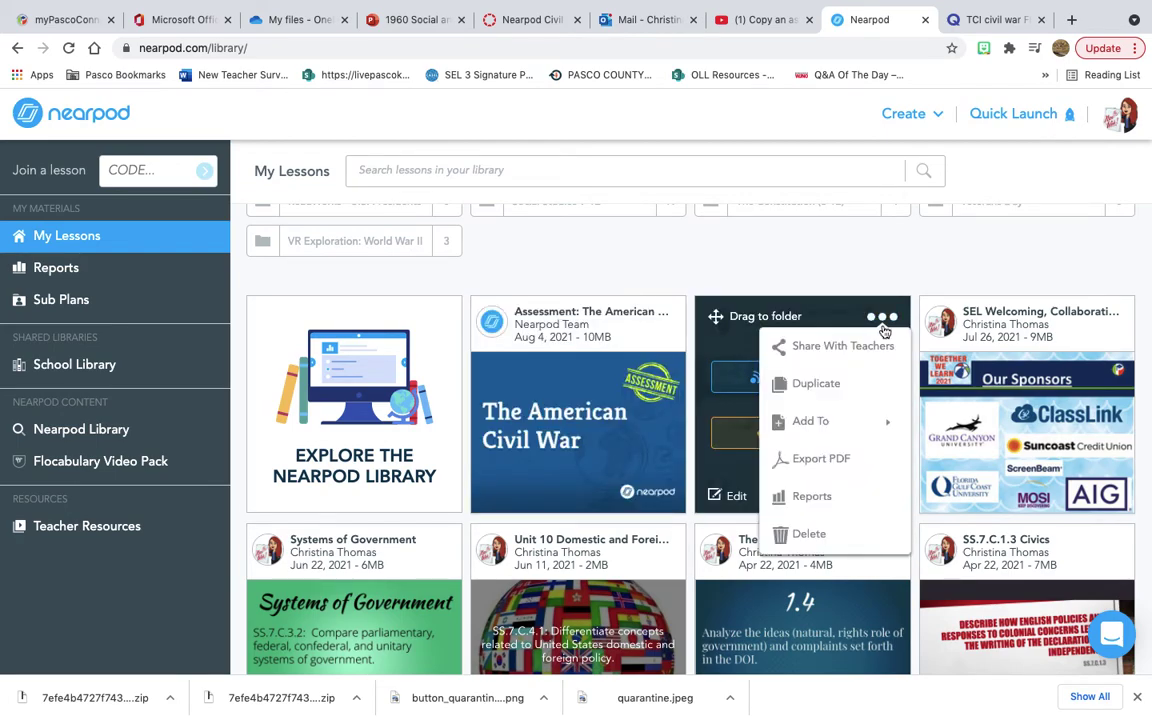
click(874, 383)
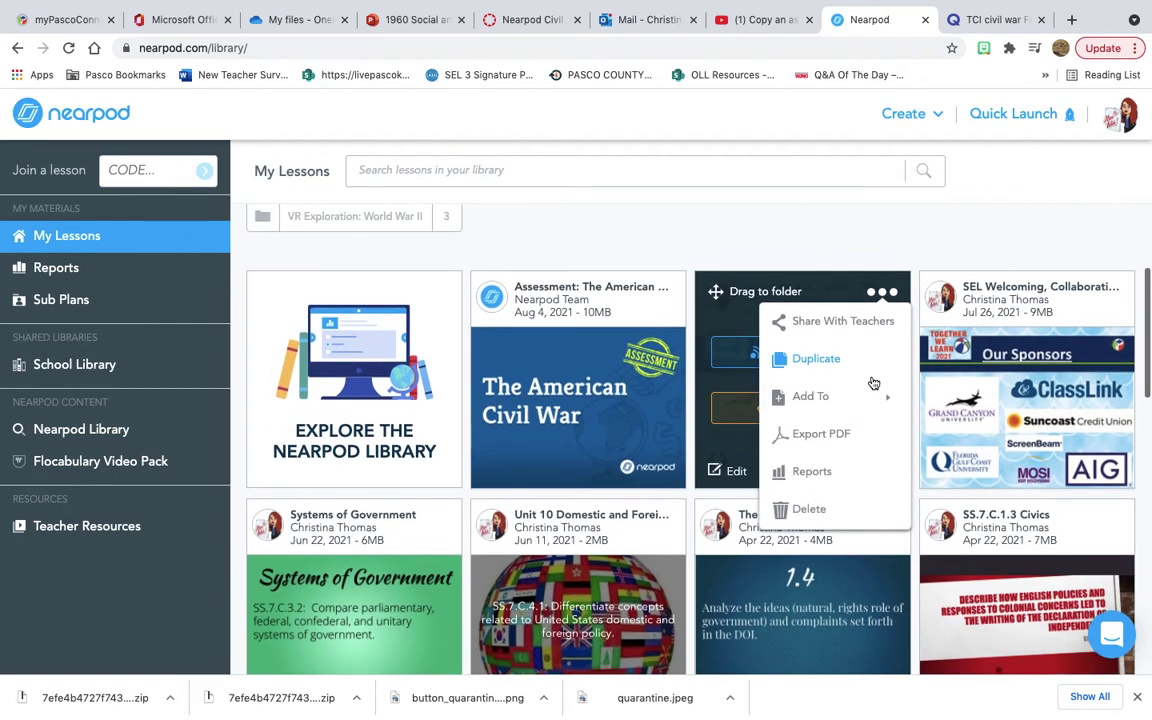
Copy the Large embed code for the "Assessment: The American Civil War" lesson from its Share With Teachers options
click(661, 321)
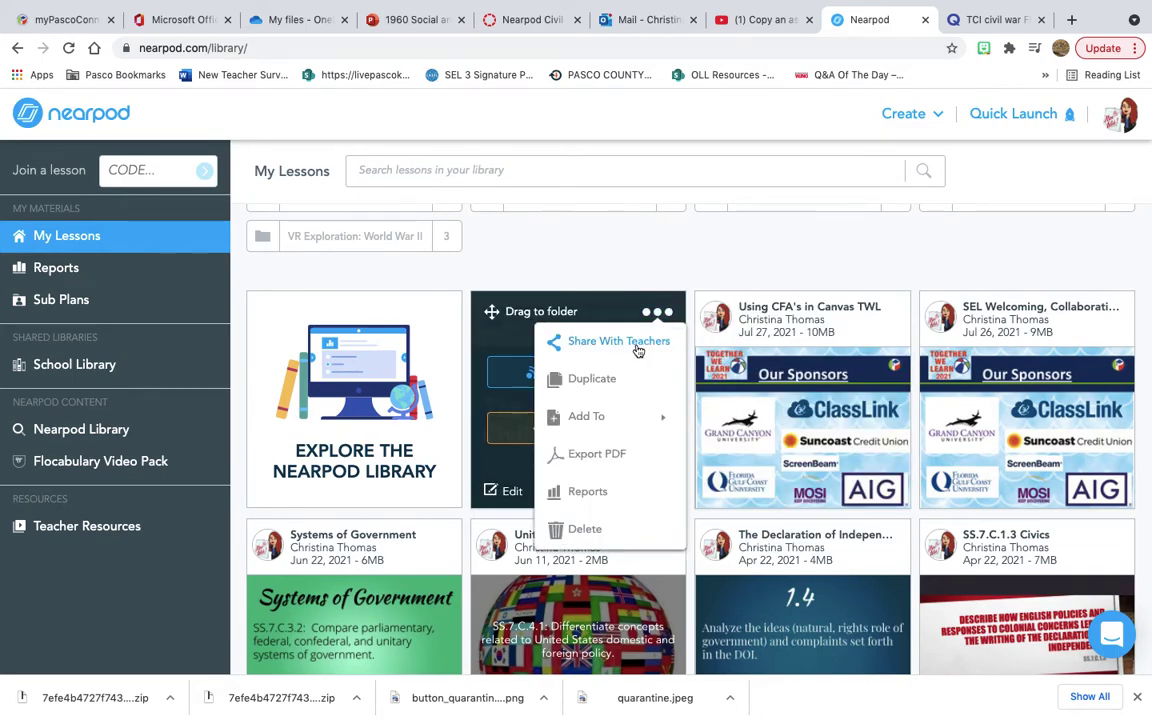
click(635, 345)
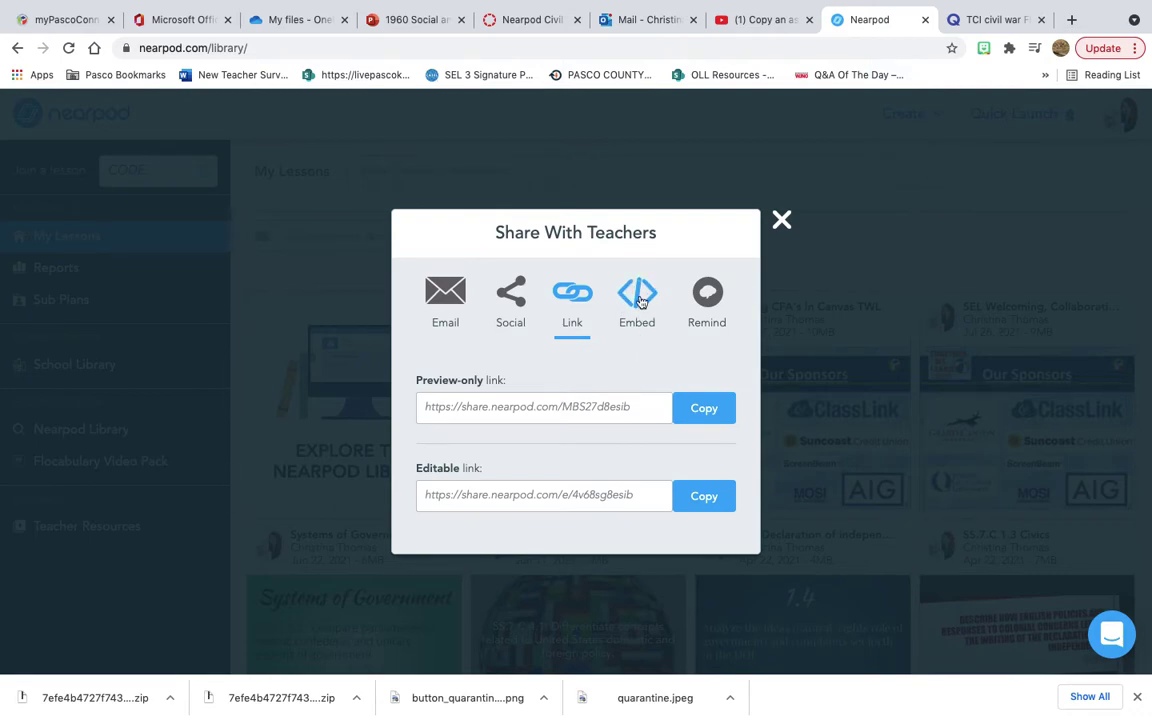
click(643, 298)
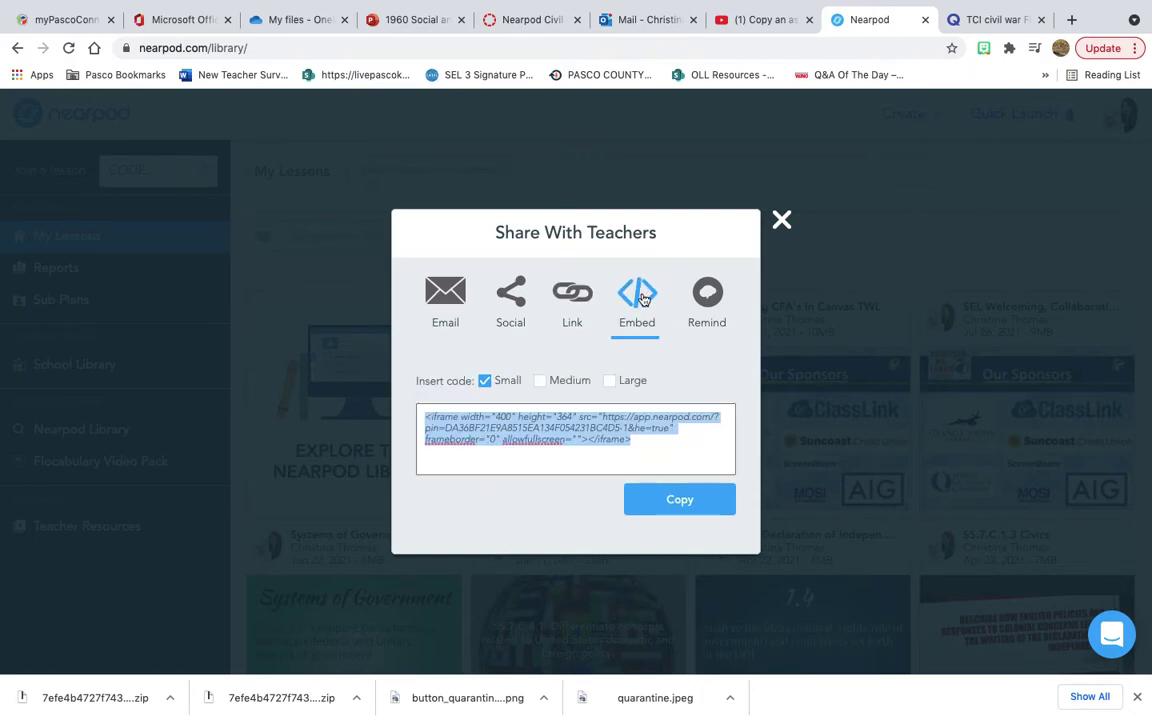
click(611, 383)
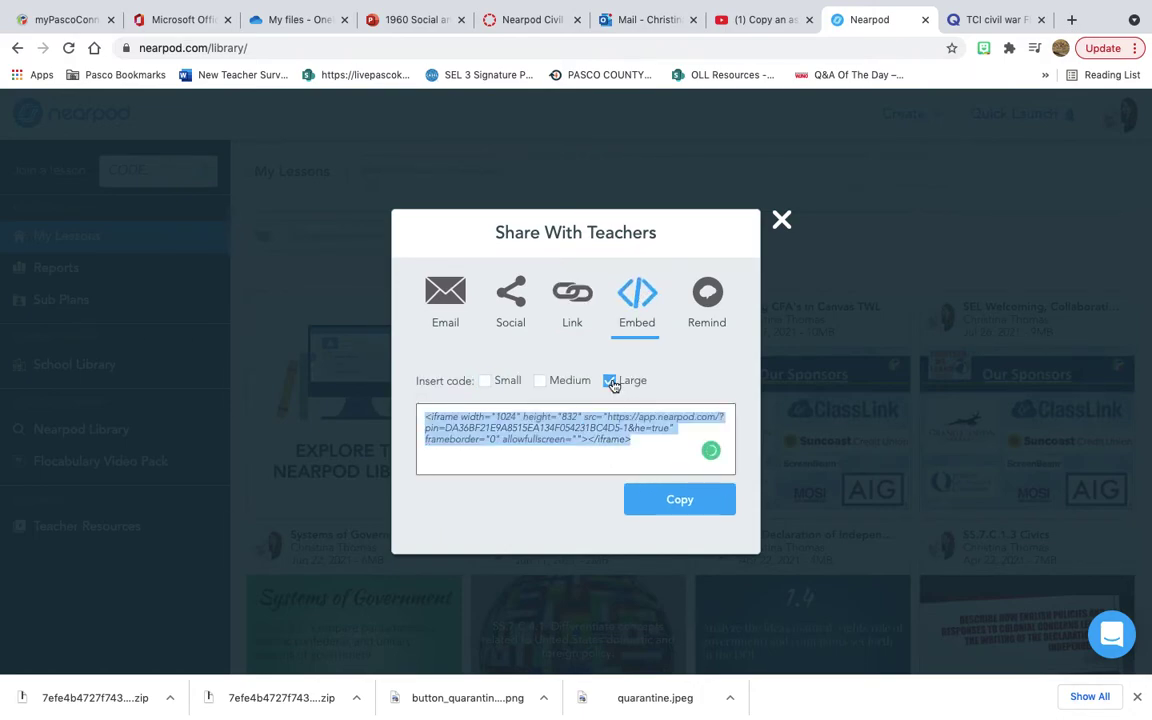
click(648, 445)
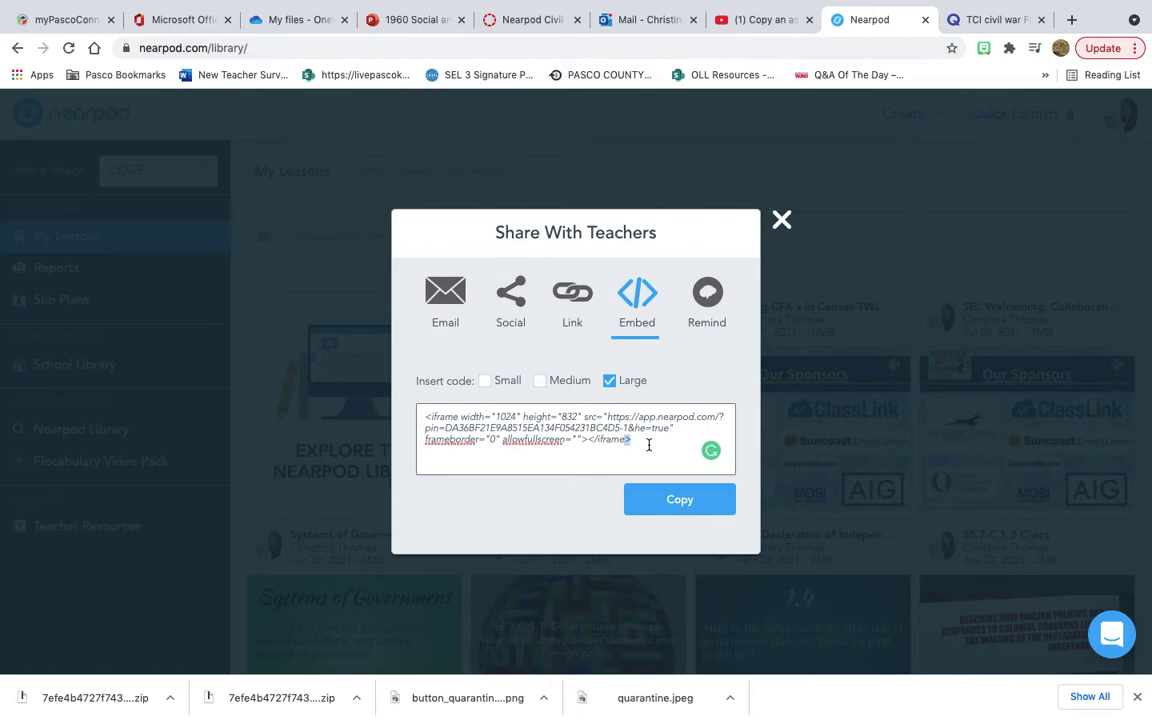
triple_click(648, 445)
click(683, 503)
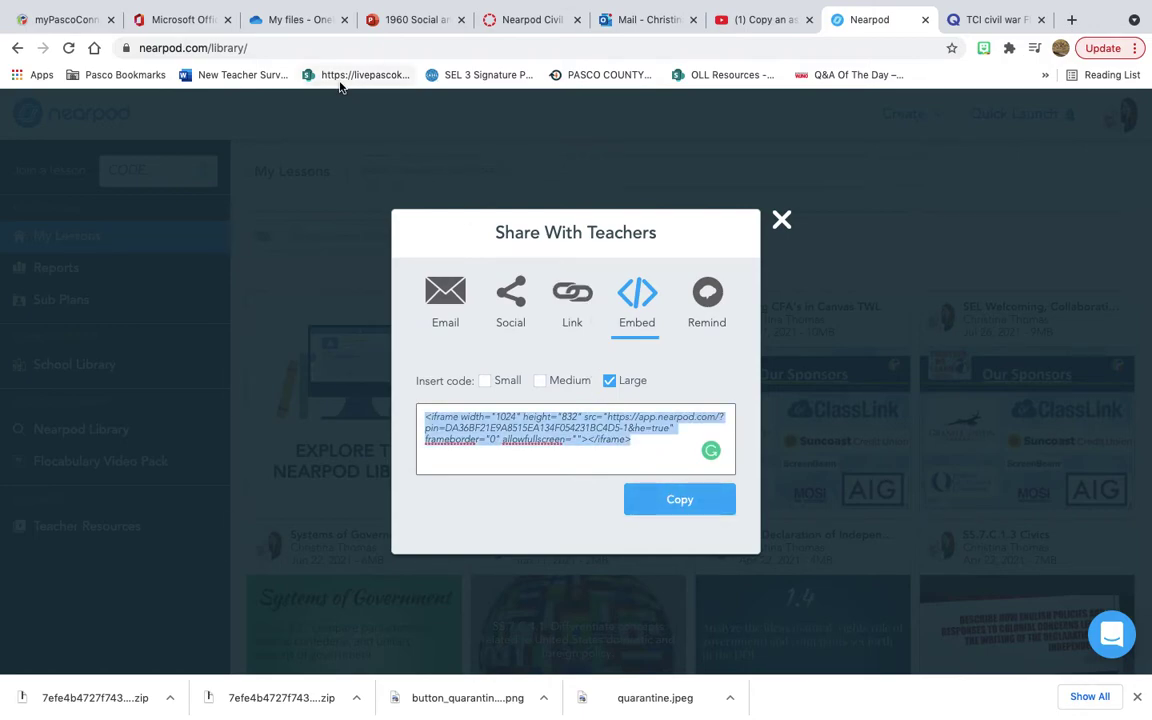
Switch to the Canvas "Nearpod Civil War" page and enter "Please view this Nearpod lesson. Test questions will come from this information." in its body
click(530, 20)
click(466, 323)
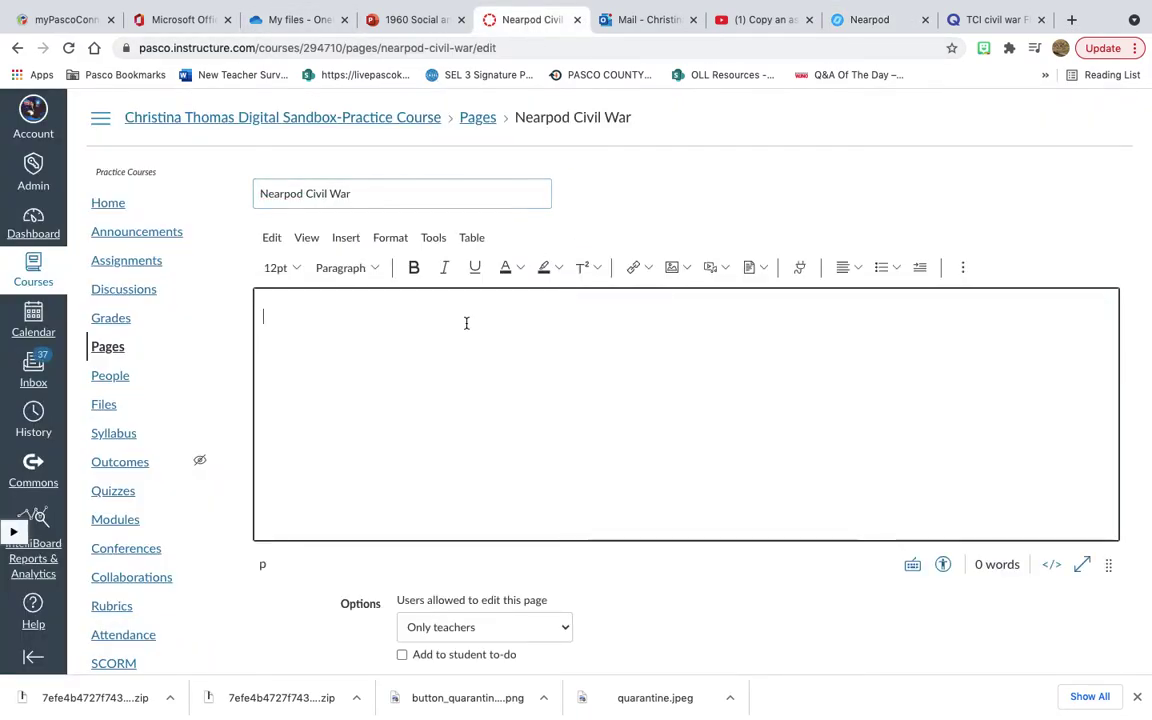
text(Please view this)
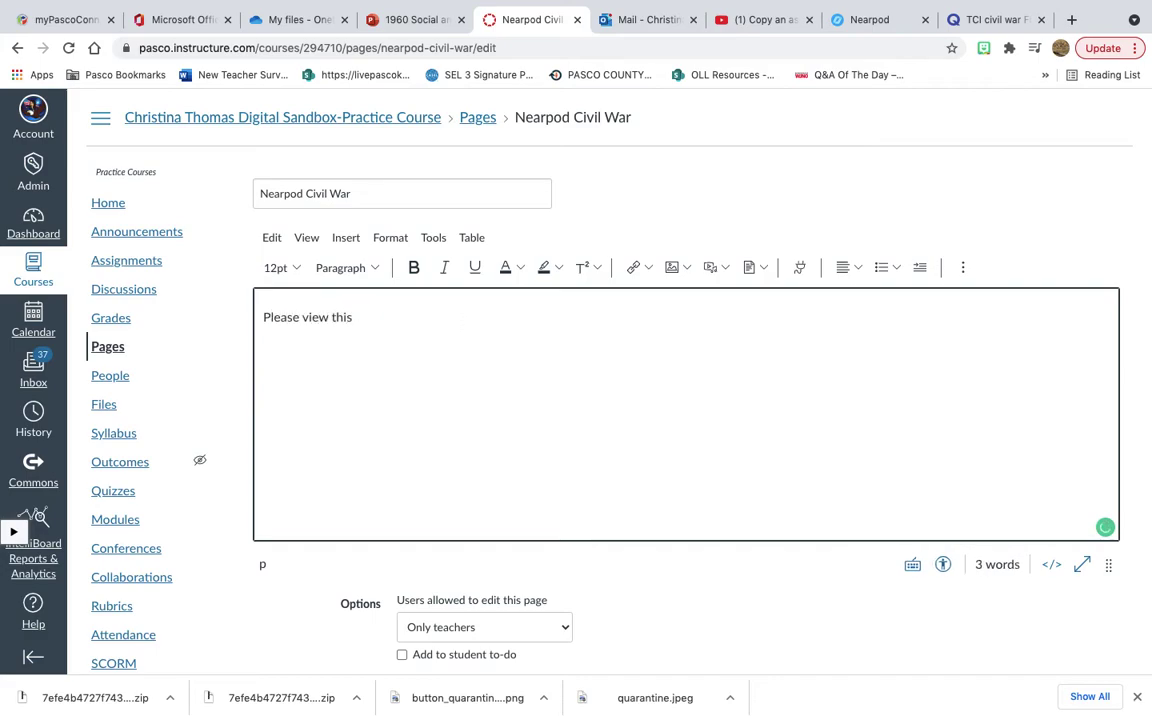
text( Nearpod lesson.  Test qu)
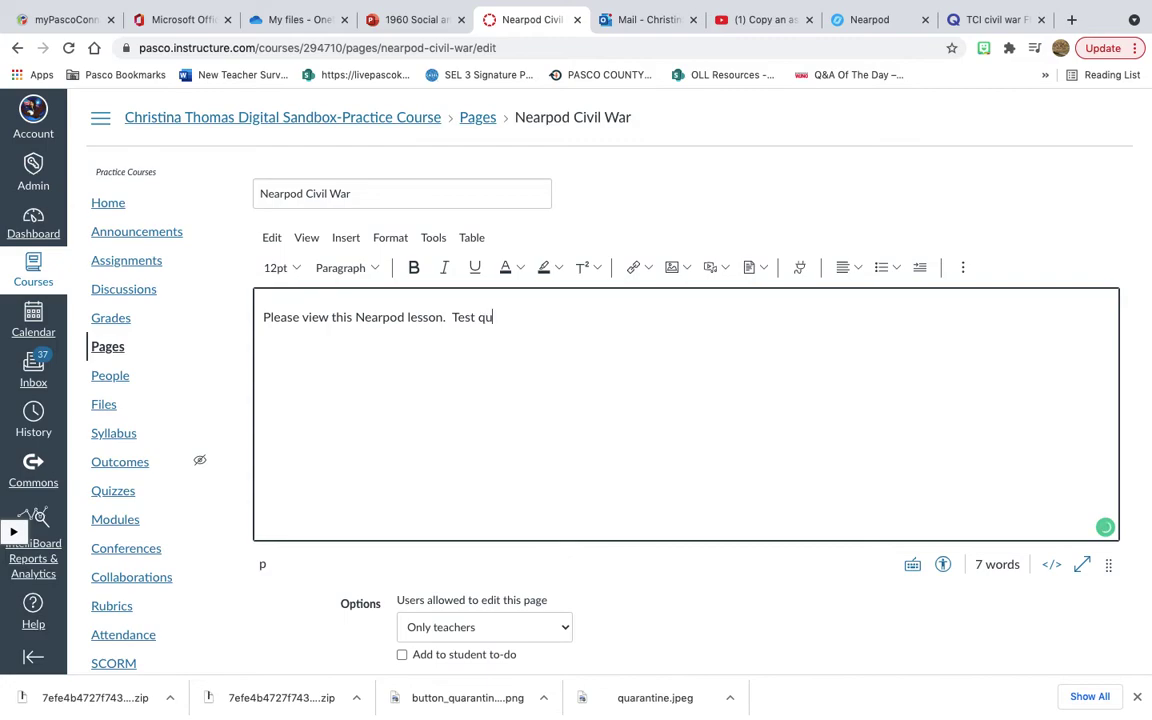
text(will )
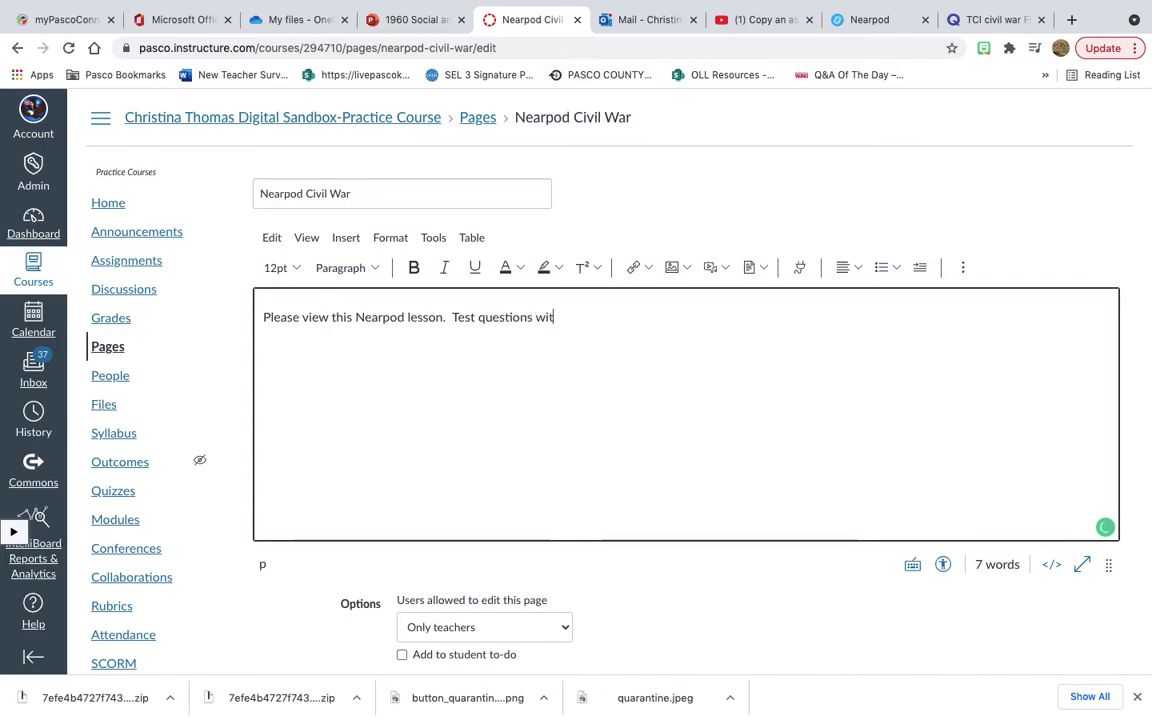
text(come from this information.)
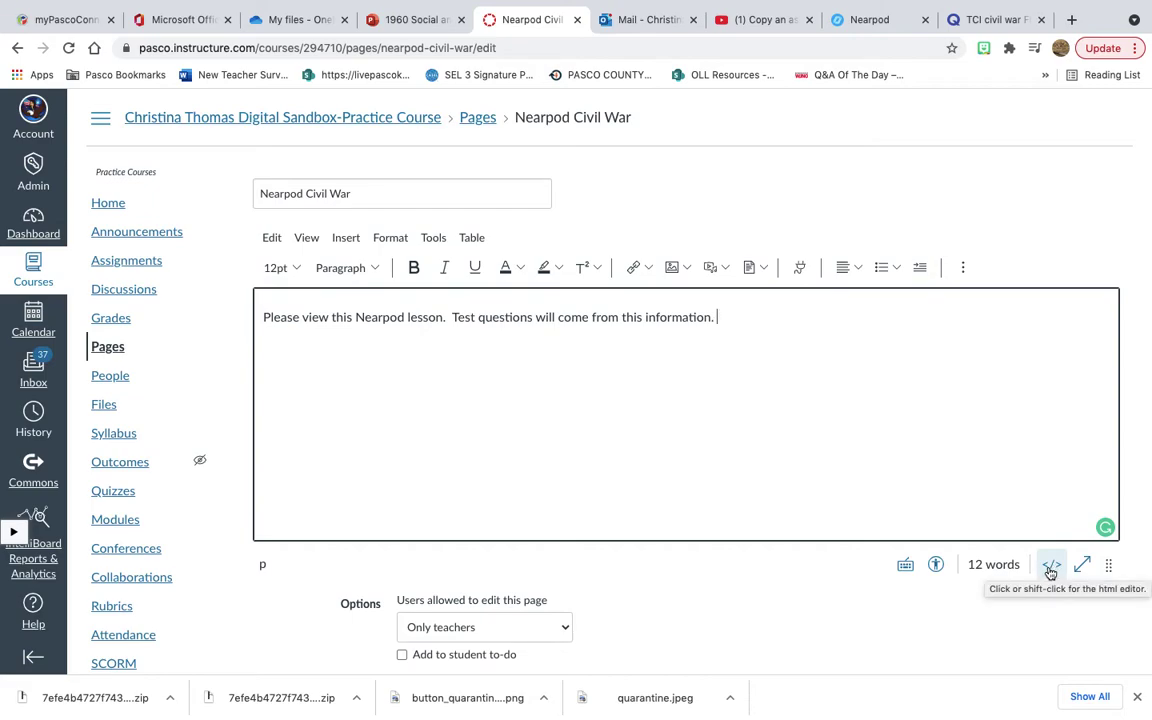
Paste the Nearpod embed code below the paragraph in the page's HTML, return to the visual editor, and save the page
click(1050, 566)
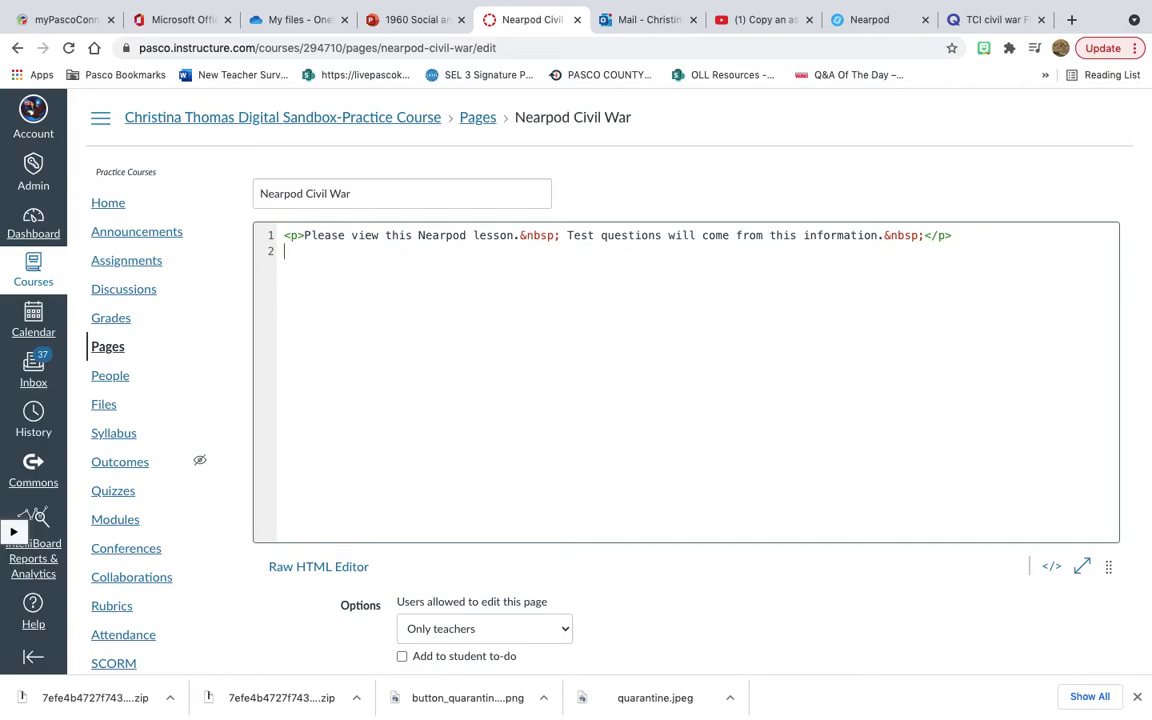
key(super+v)
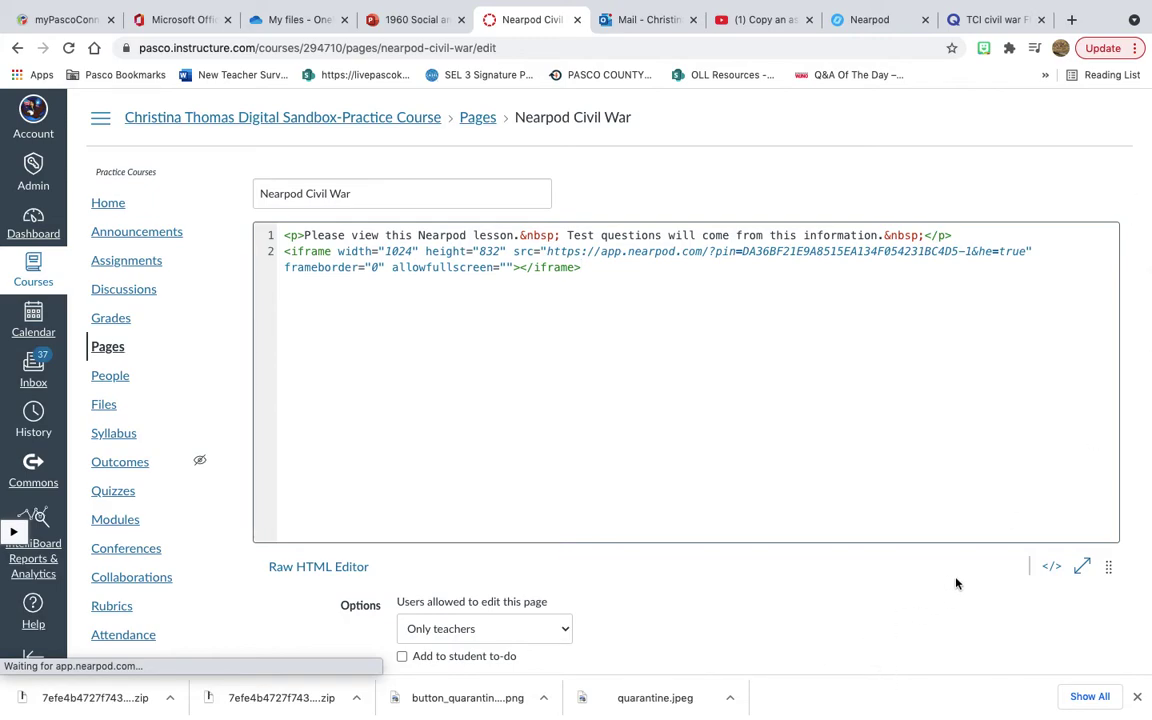
click(1053, 570)
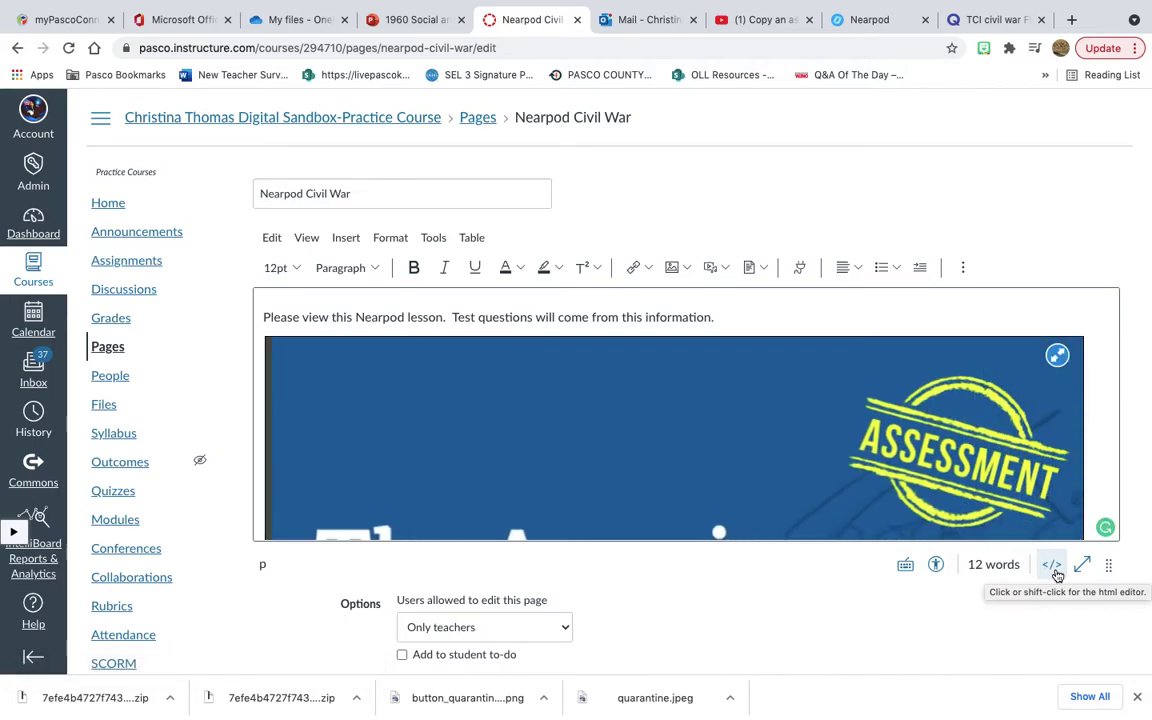
scroll(1057, 575, down, 2)
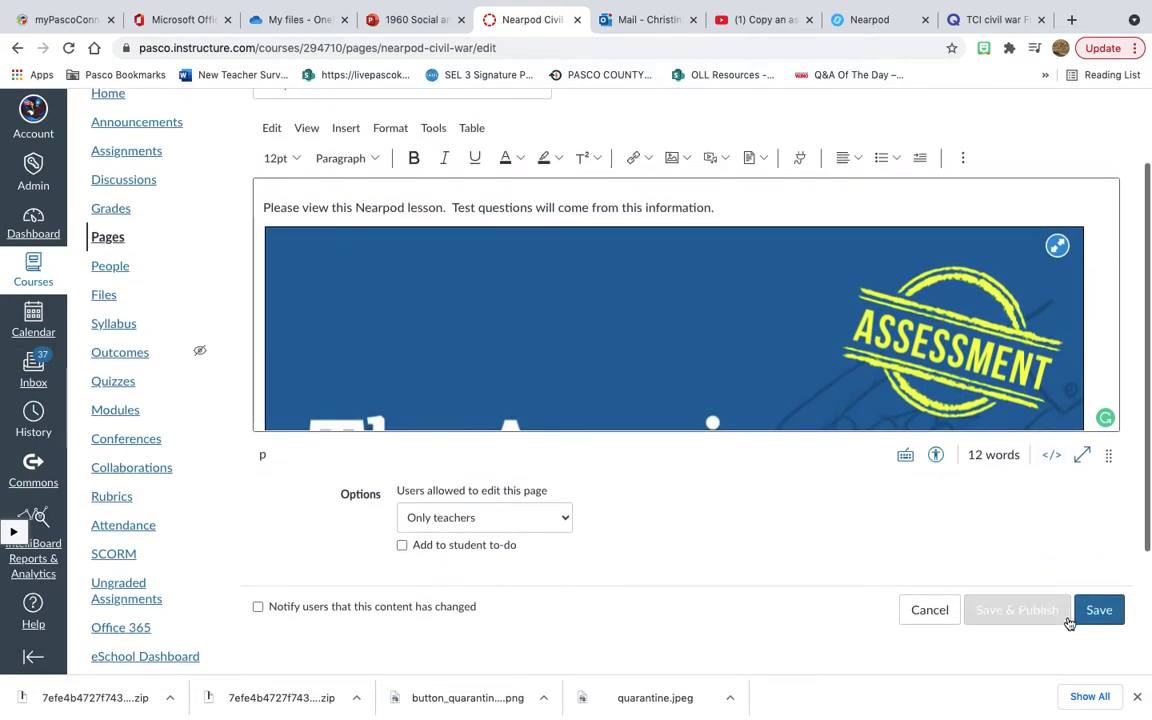
click(1099, 611)
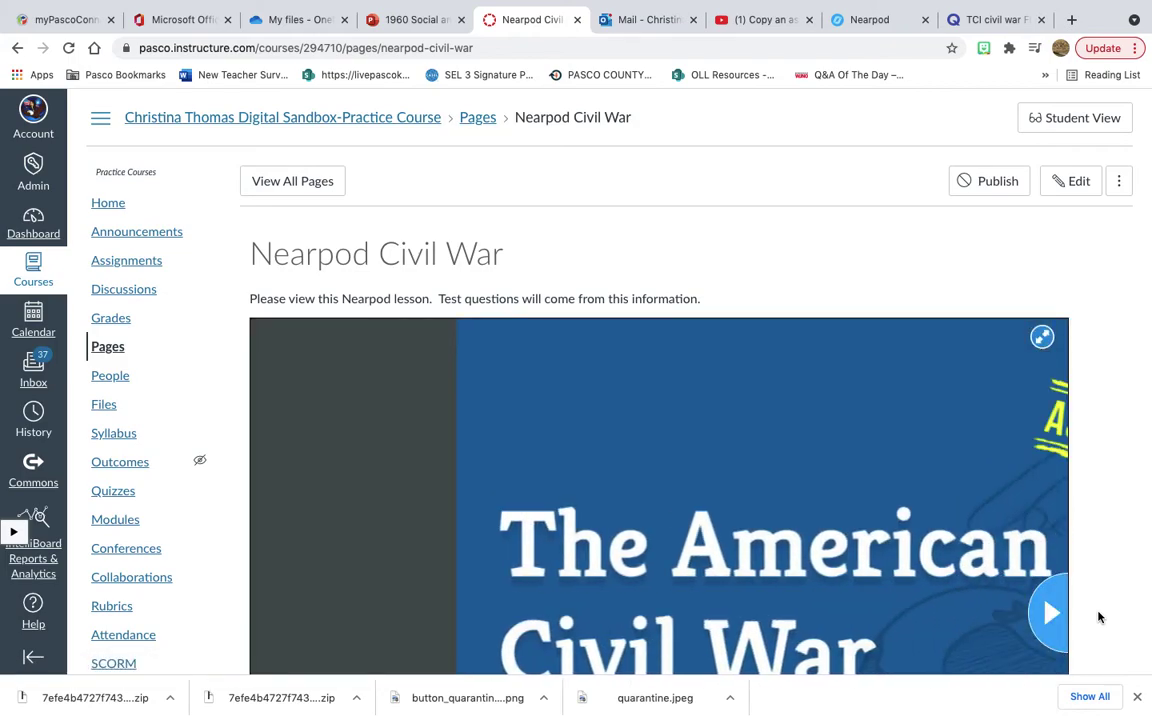
Page through the embedded Nearpod lesson from its title slide to the first quiz question
scroll(1098, 617, down, 3)
scroll(1098, 615, down, 2)
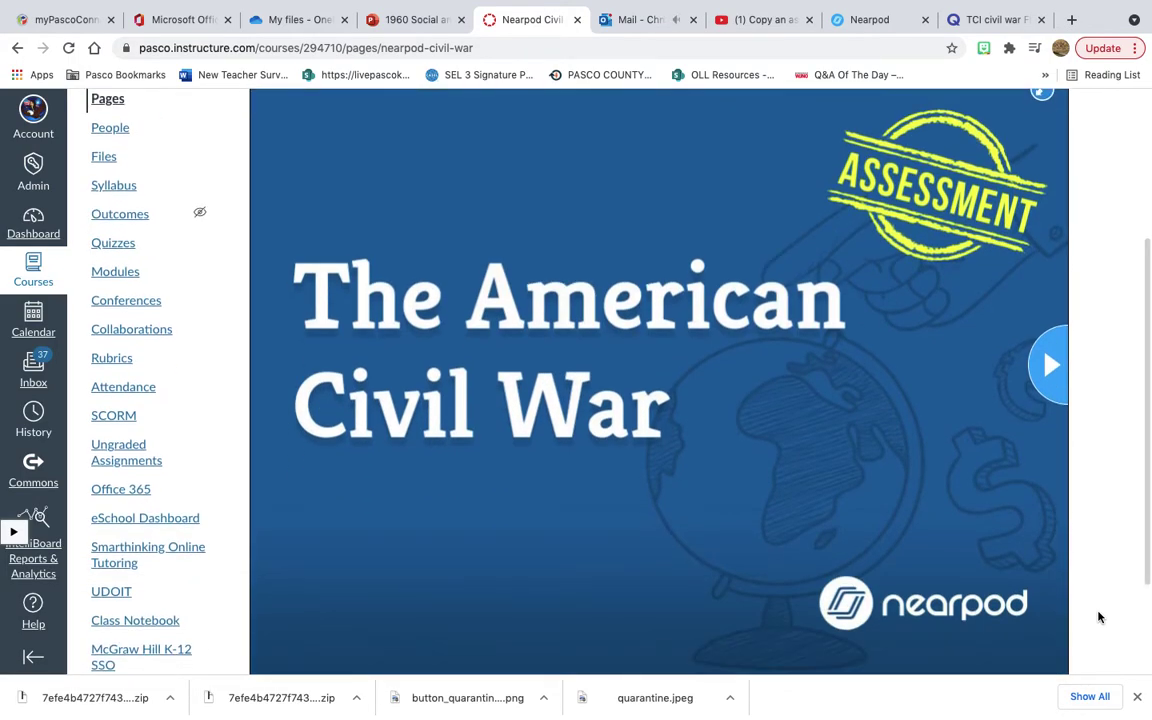
click(1053, 364)
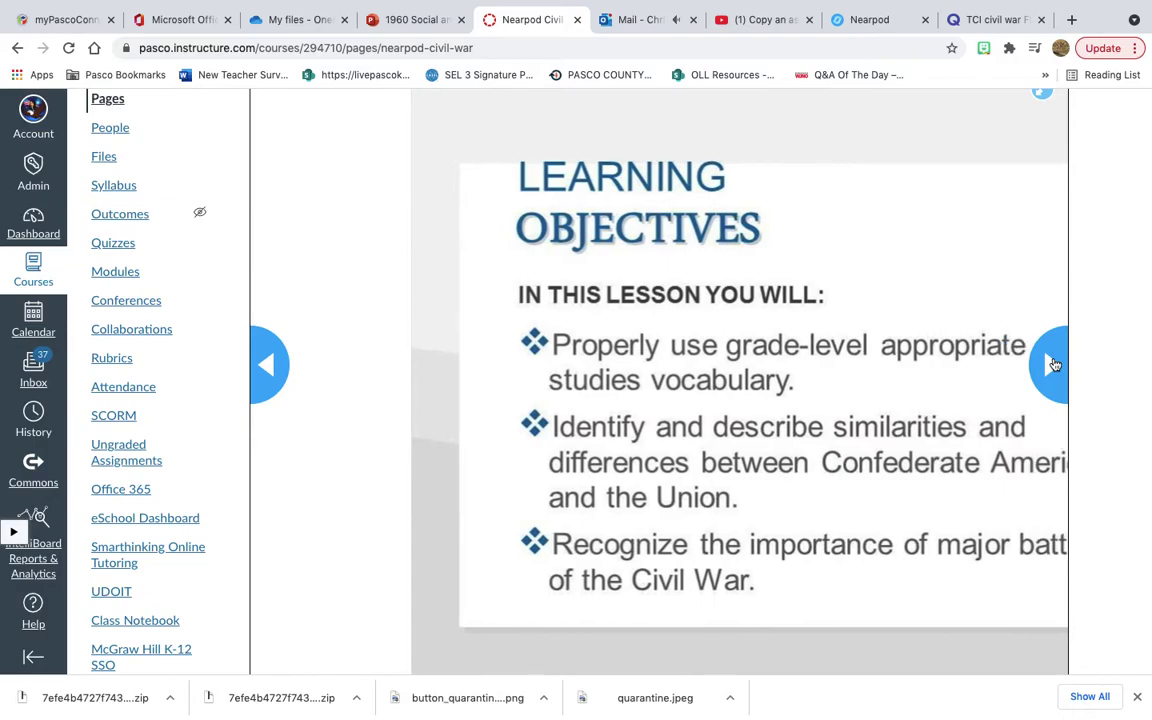
click(1053, 364)
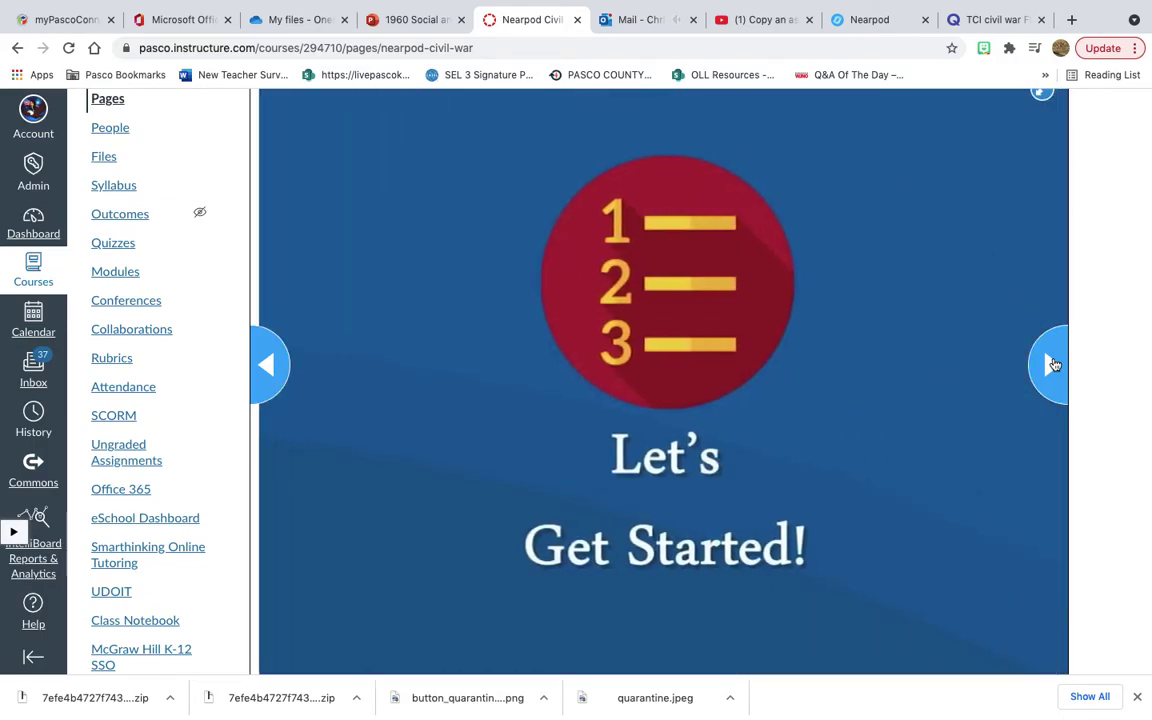
click(1053, 364)
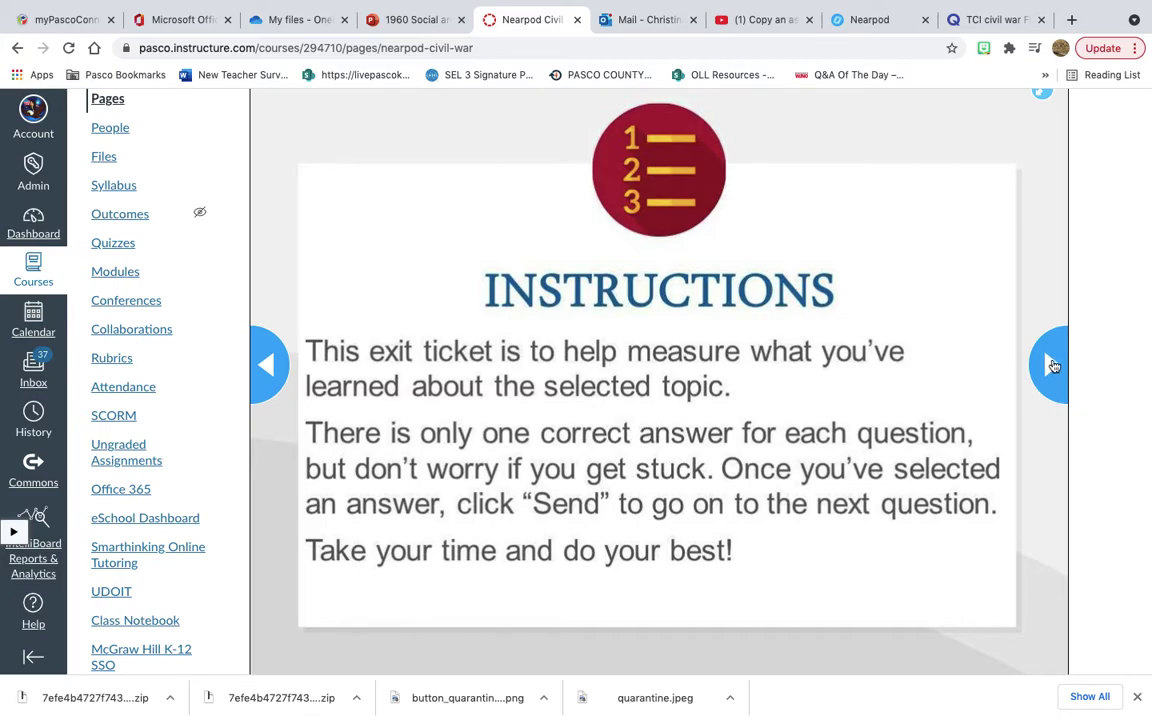
click(1053, 364)
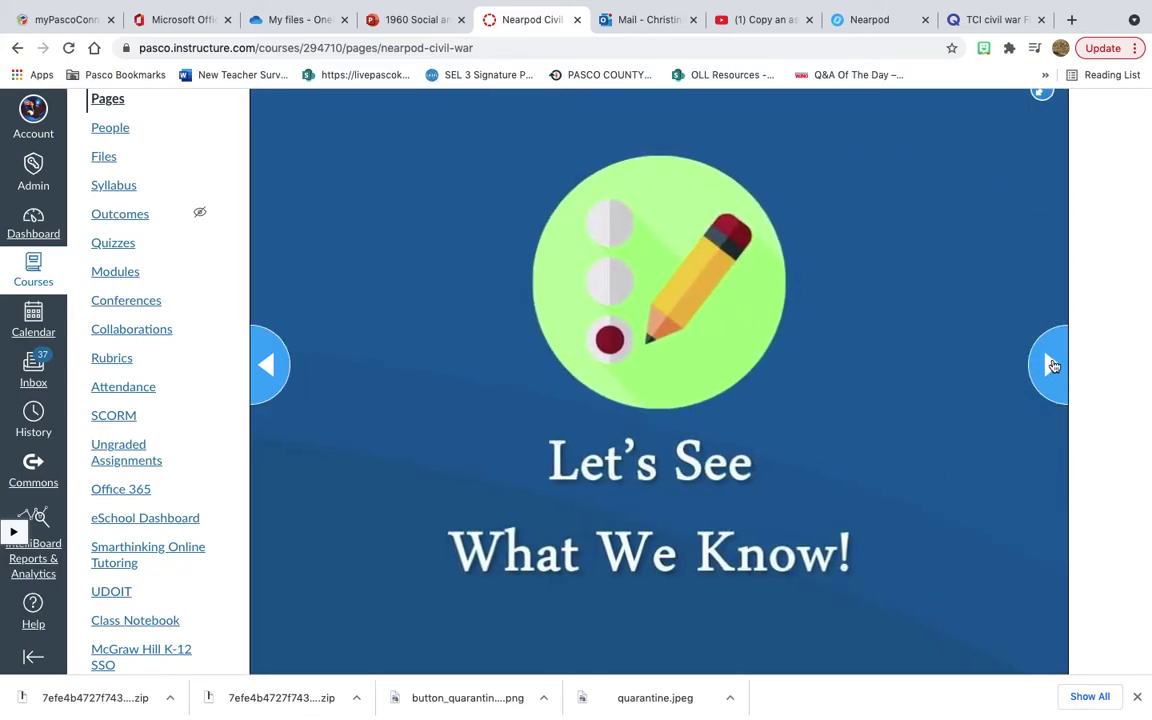
click(1053, 364)
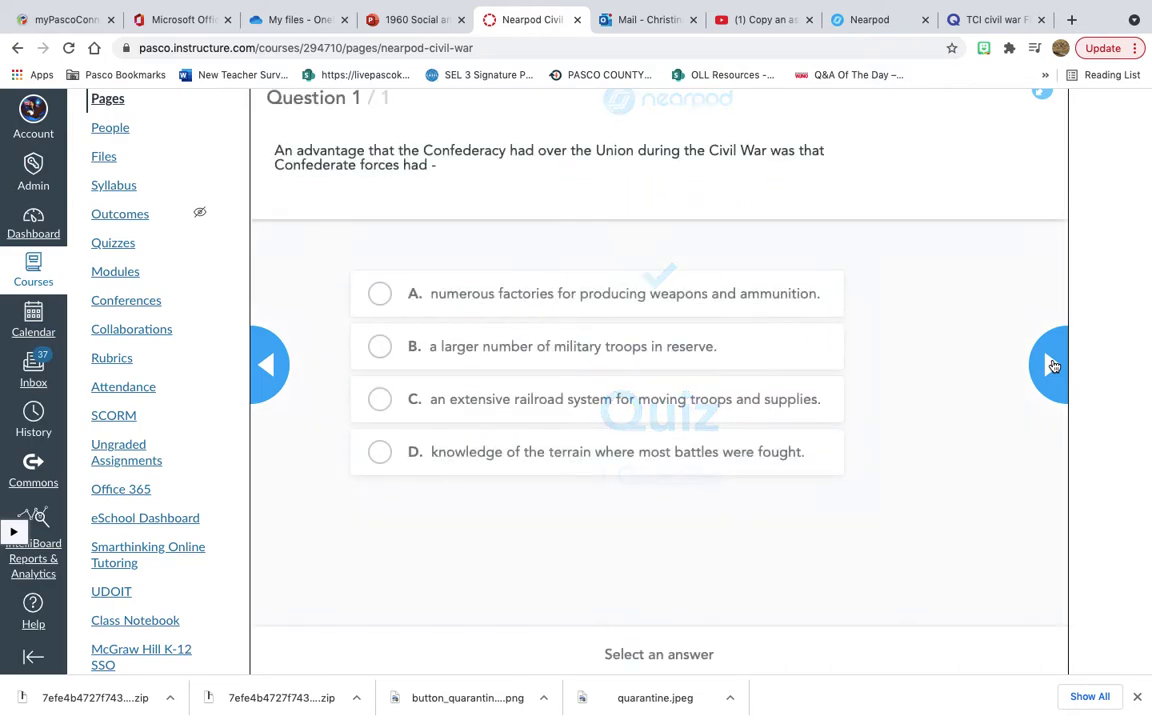
Try answer A, "numerous factories for producing weapons and ammunition", on the first quiz question and review its answer results
click(378, 297)
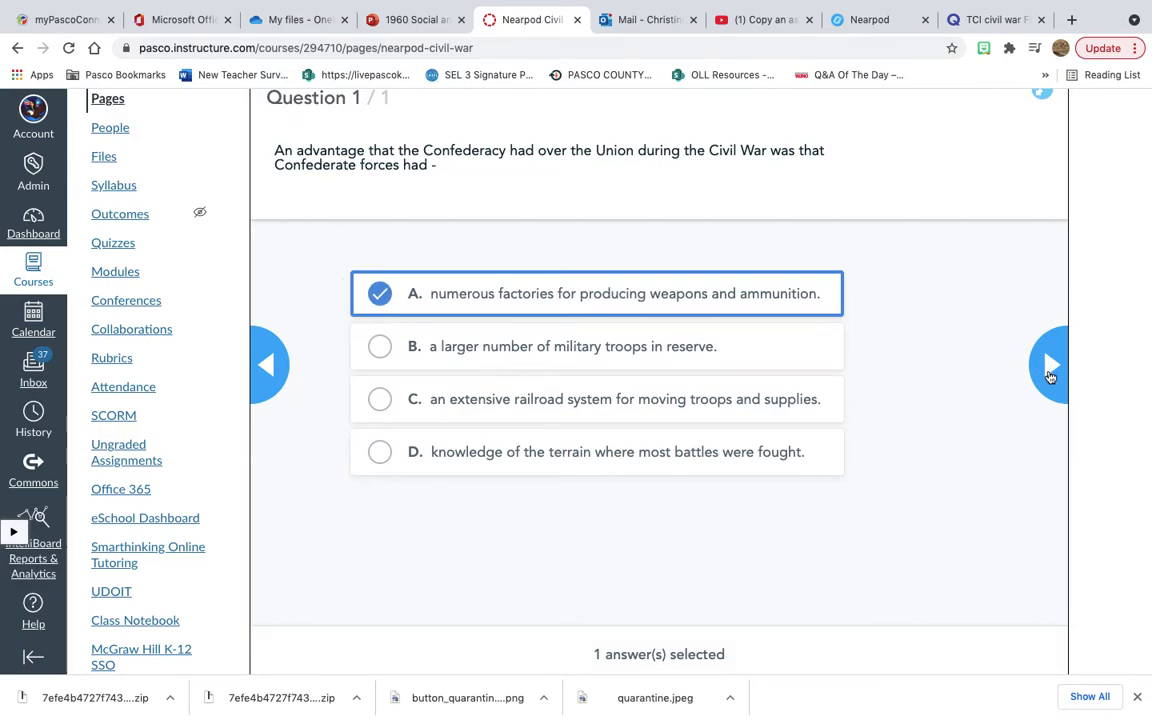
click(1050, 372)
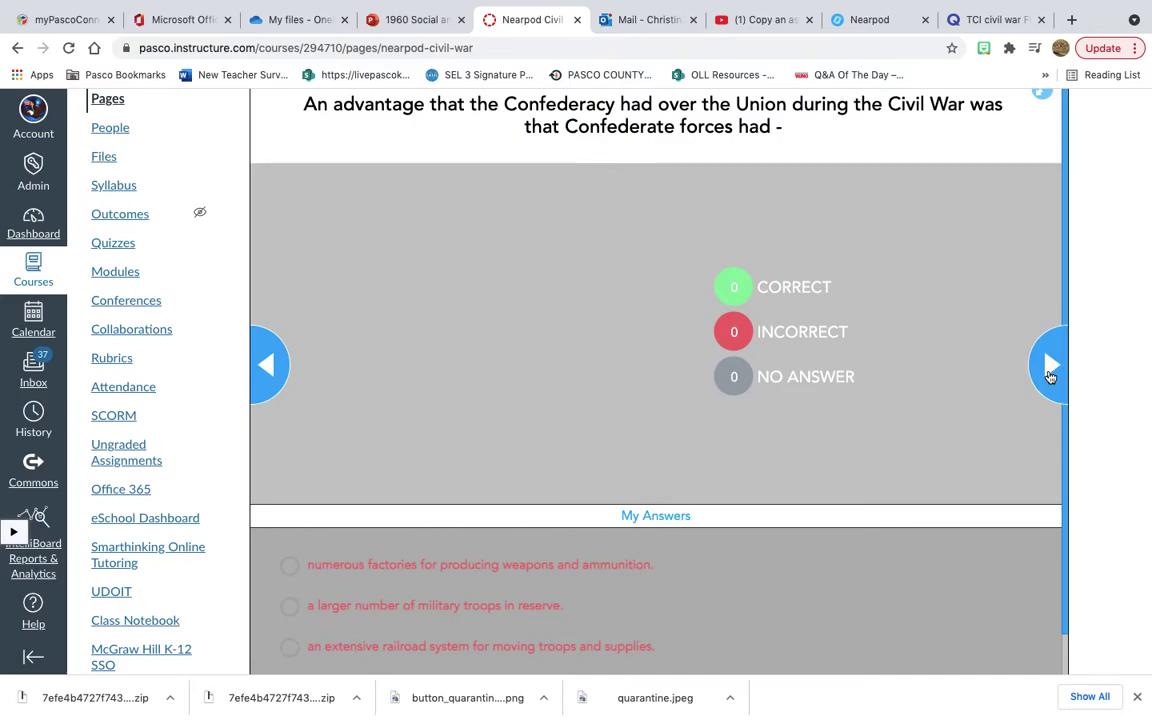
scroll(1050, 376, up, 3)
scroll(1050, 377, down, 1)
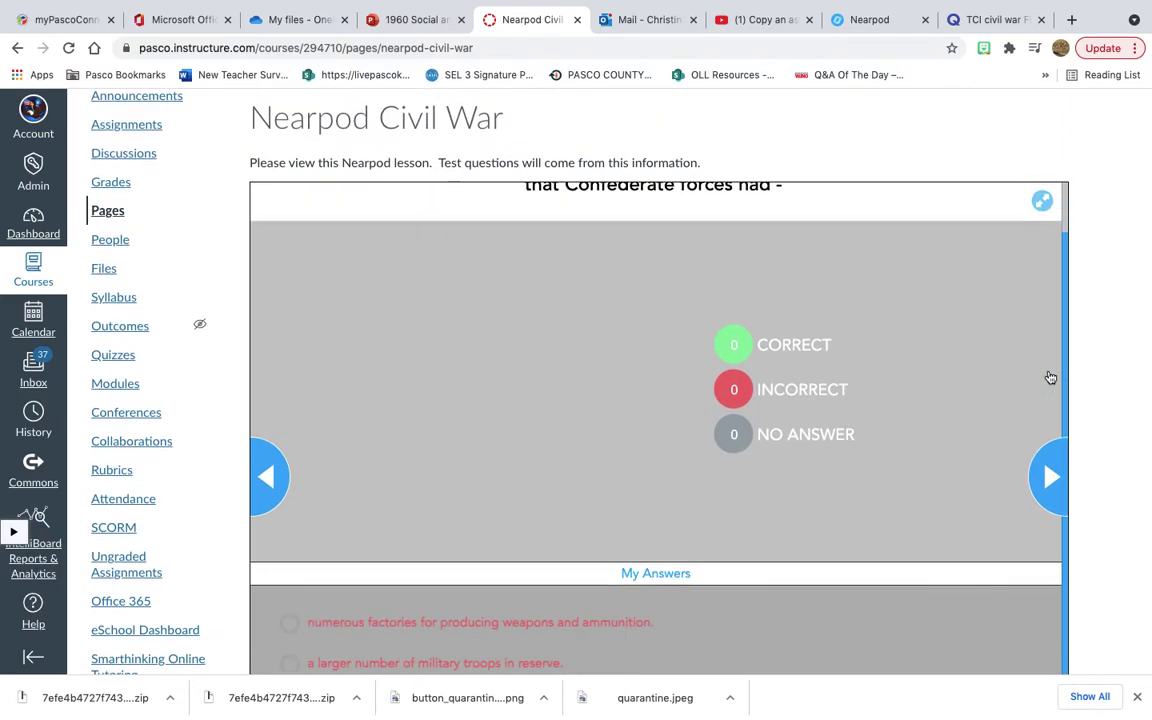
scroll(1050, 377, down, 4)
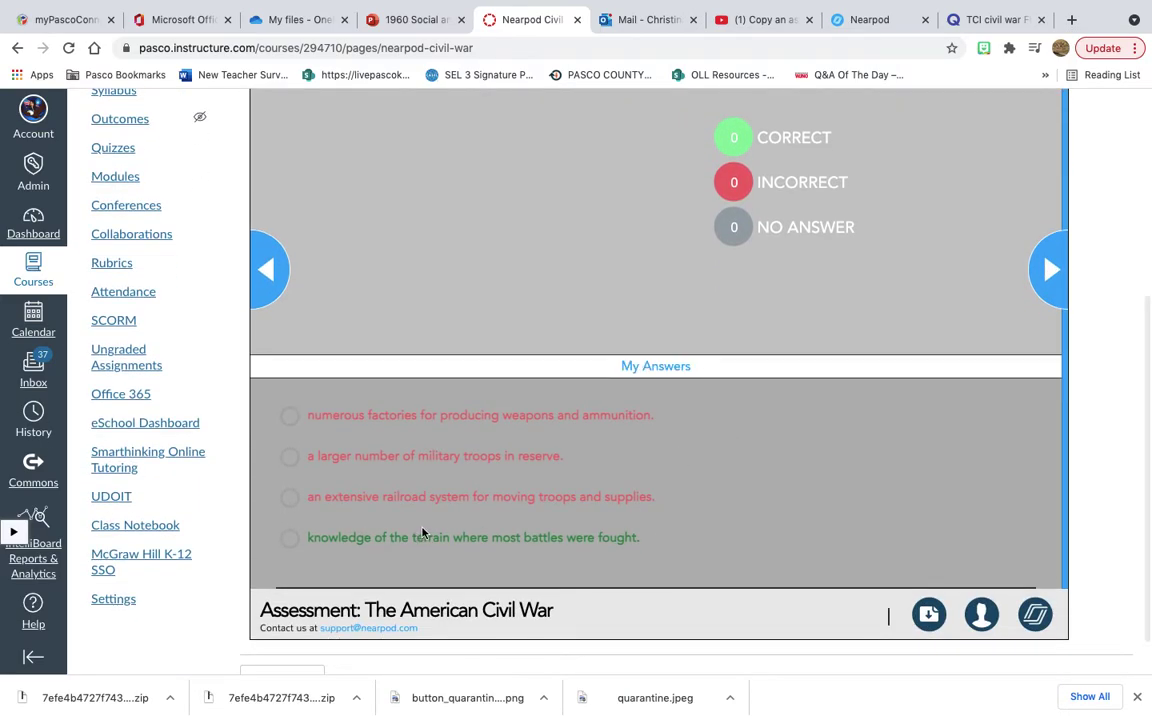
Try answer C on the second quiz question, review its results, and advance to the open-ended question
click(1050, 271)
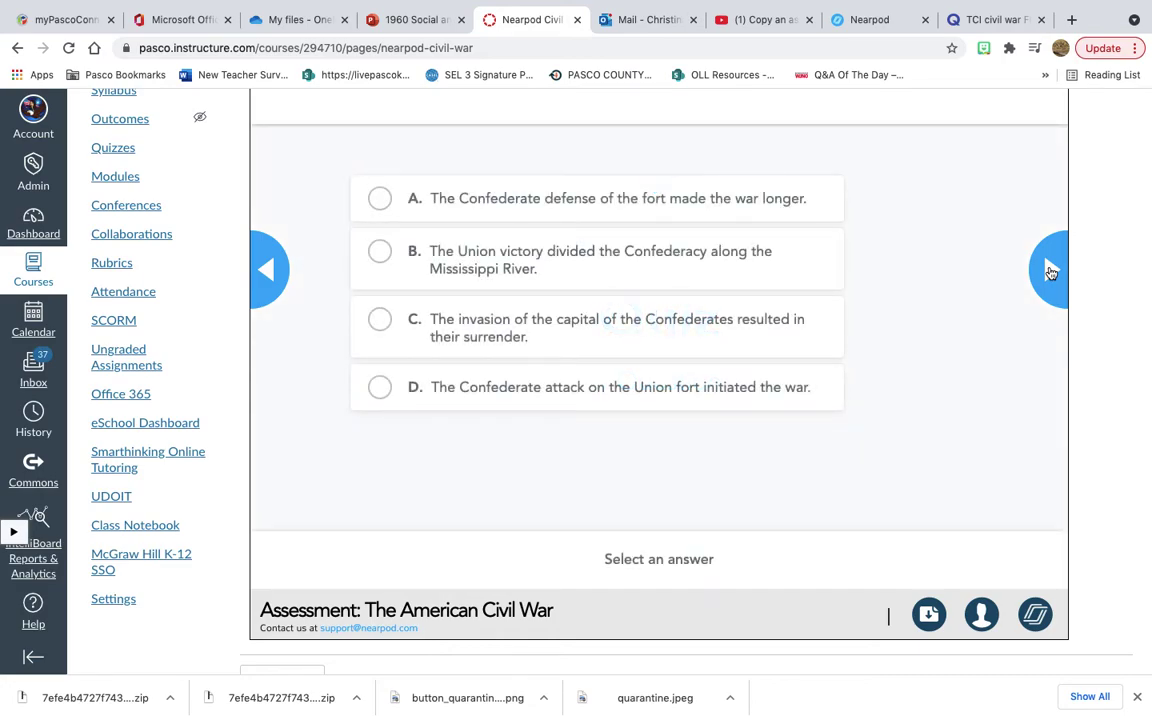
click(553, 320)
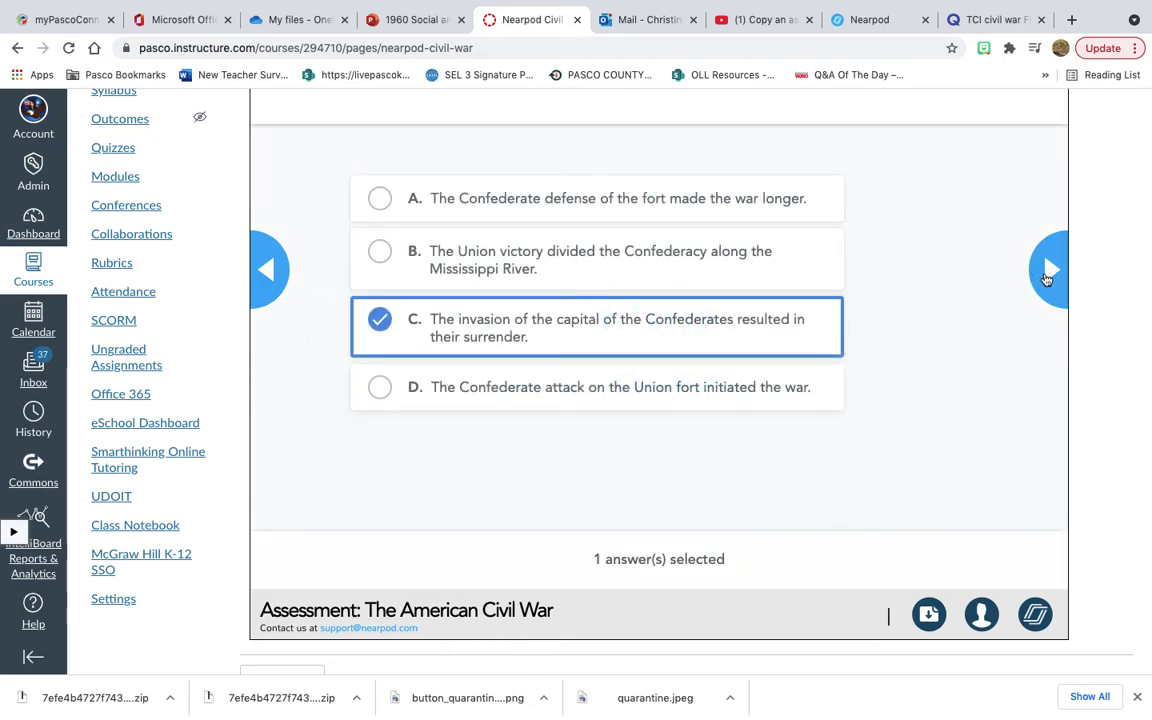
click(1047, 274)
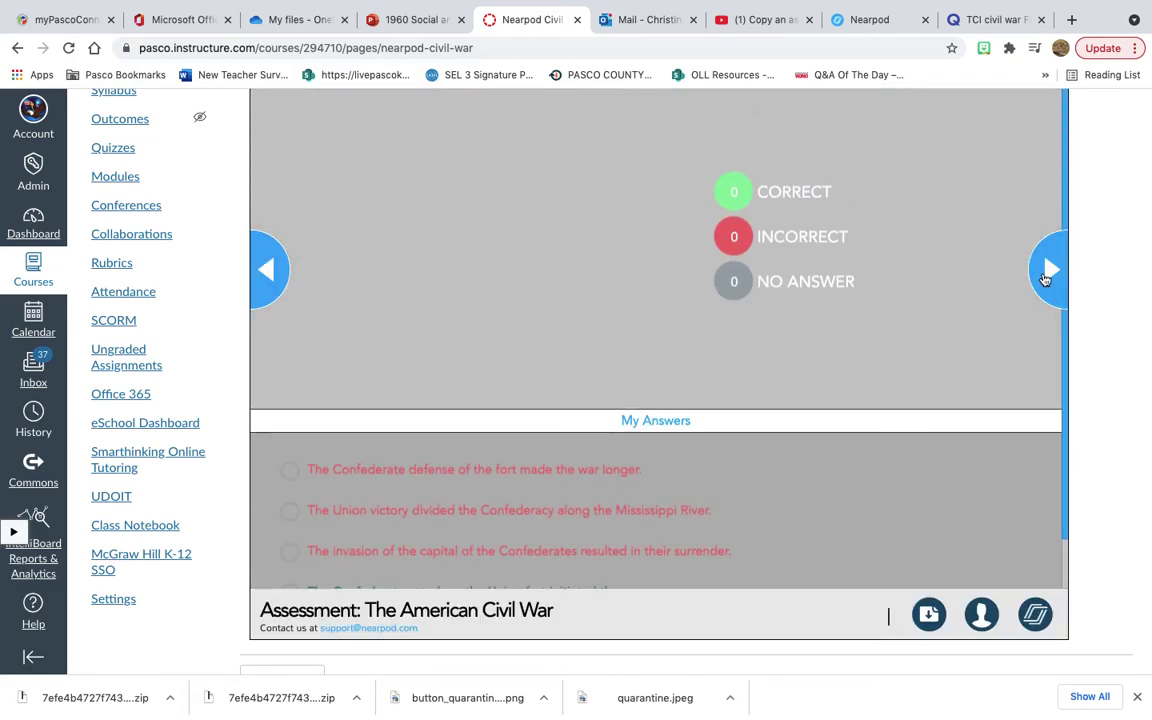
scroll(1045, 279, down, 1)
scroll(903, 314, down, 2)
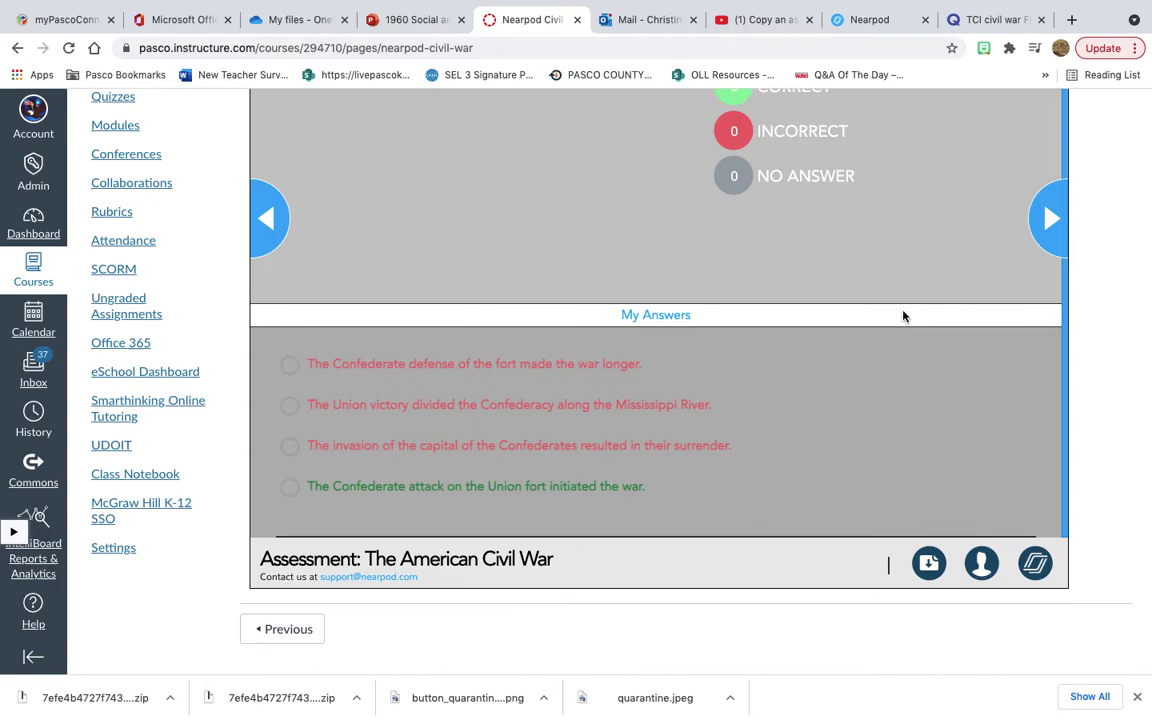
click(1050, 226)
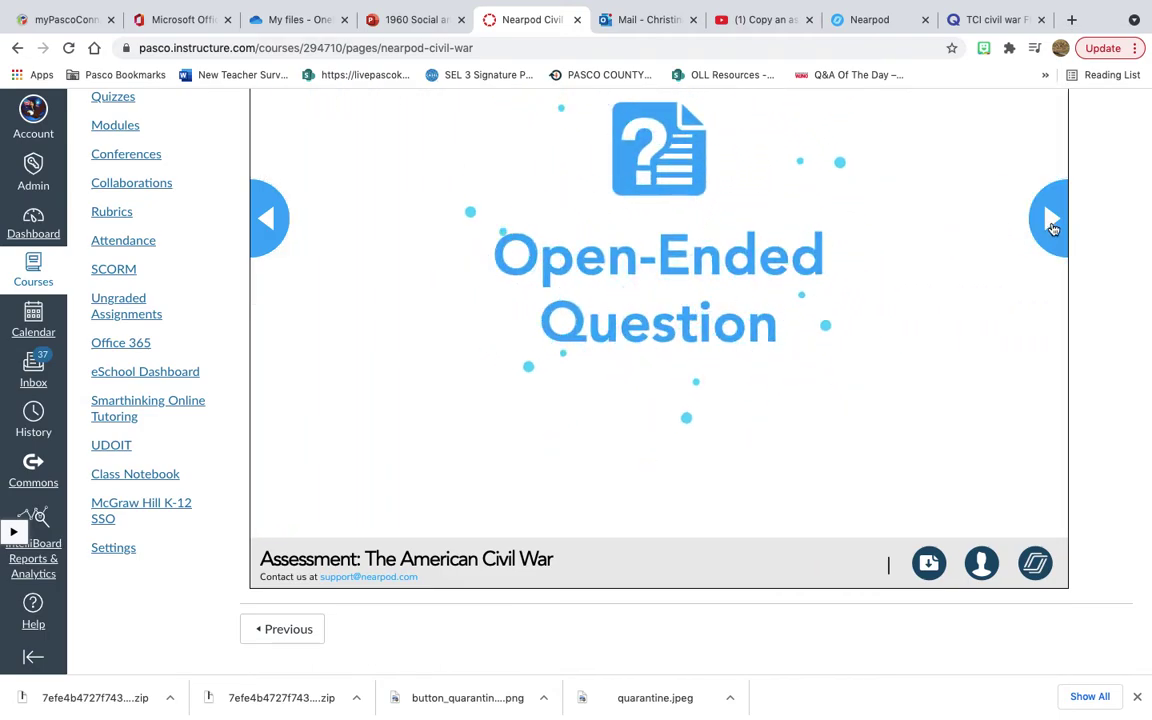
scroll(1052, 228, up, 5)
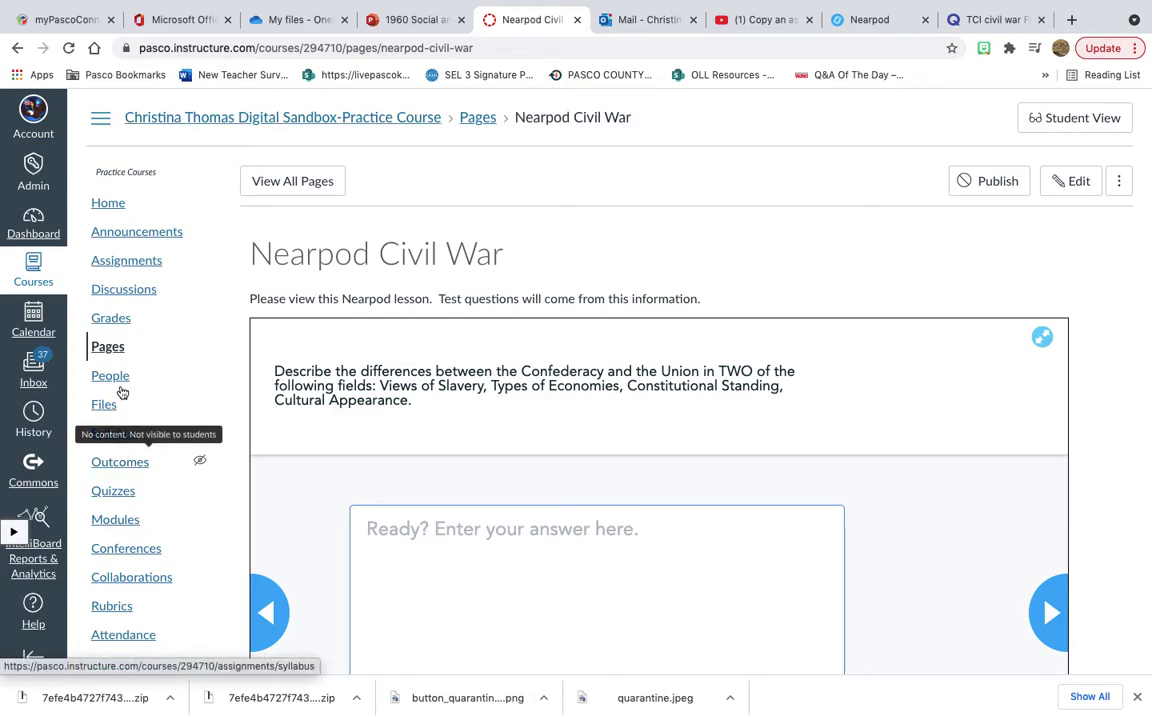
Create a new page named "Quizlet Review for Civil War Test" in the course's Civil War module
click(116, 520)
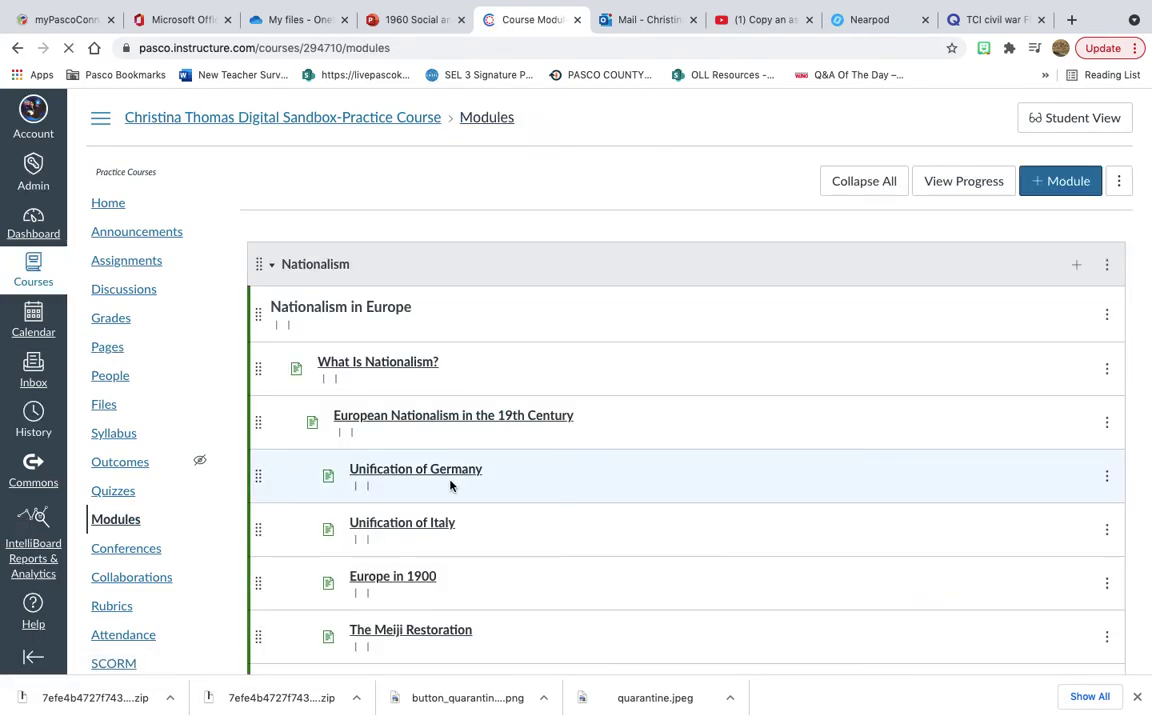
scroll(450, 485, down, 20)
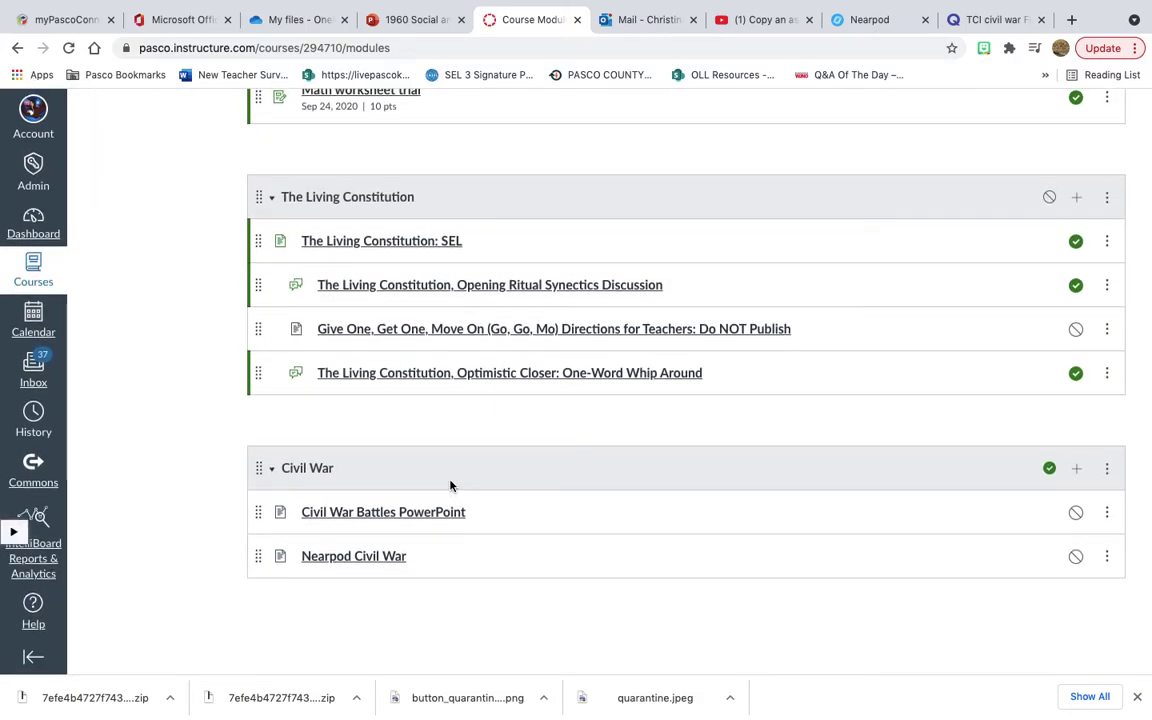
click(1077, 470)
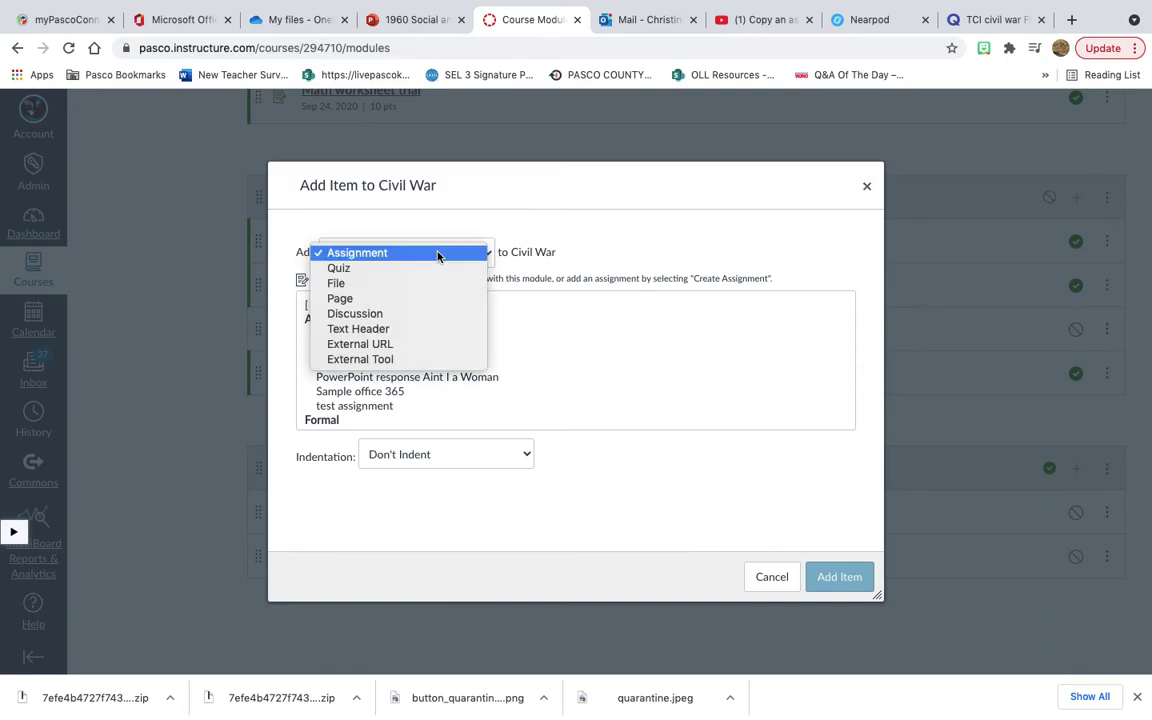
click(390, 299)
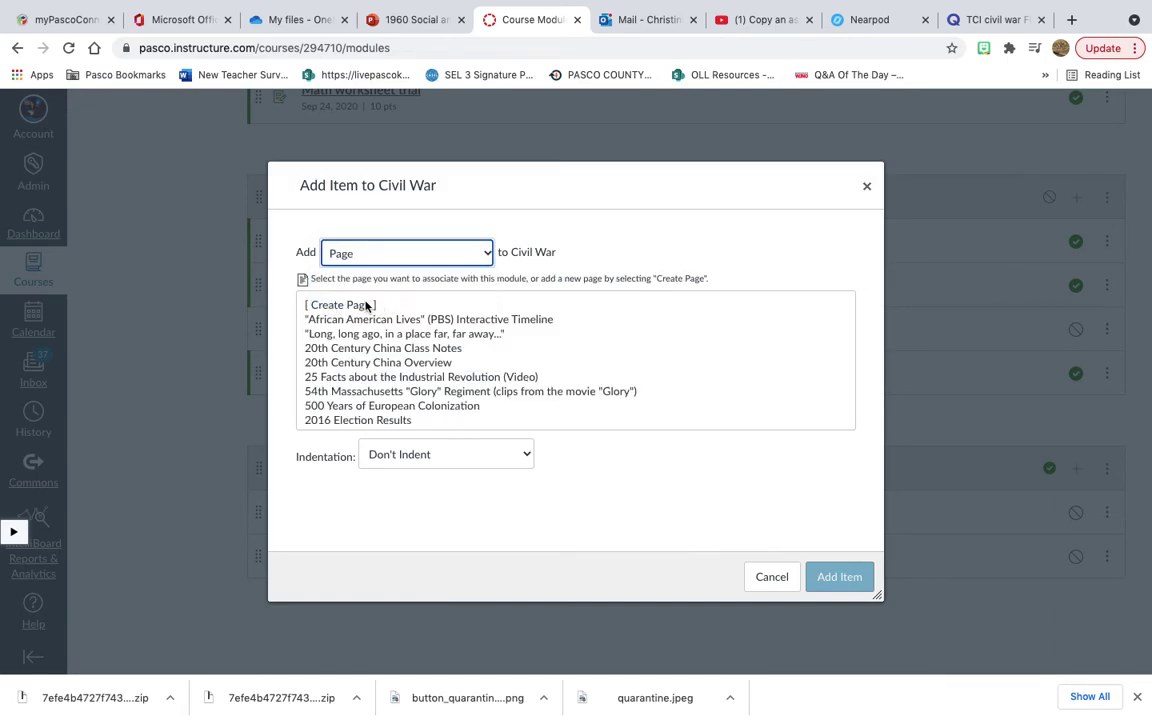
click(367, 305)
click(411, 459)
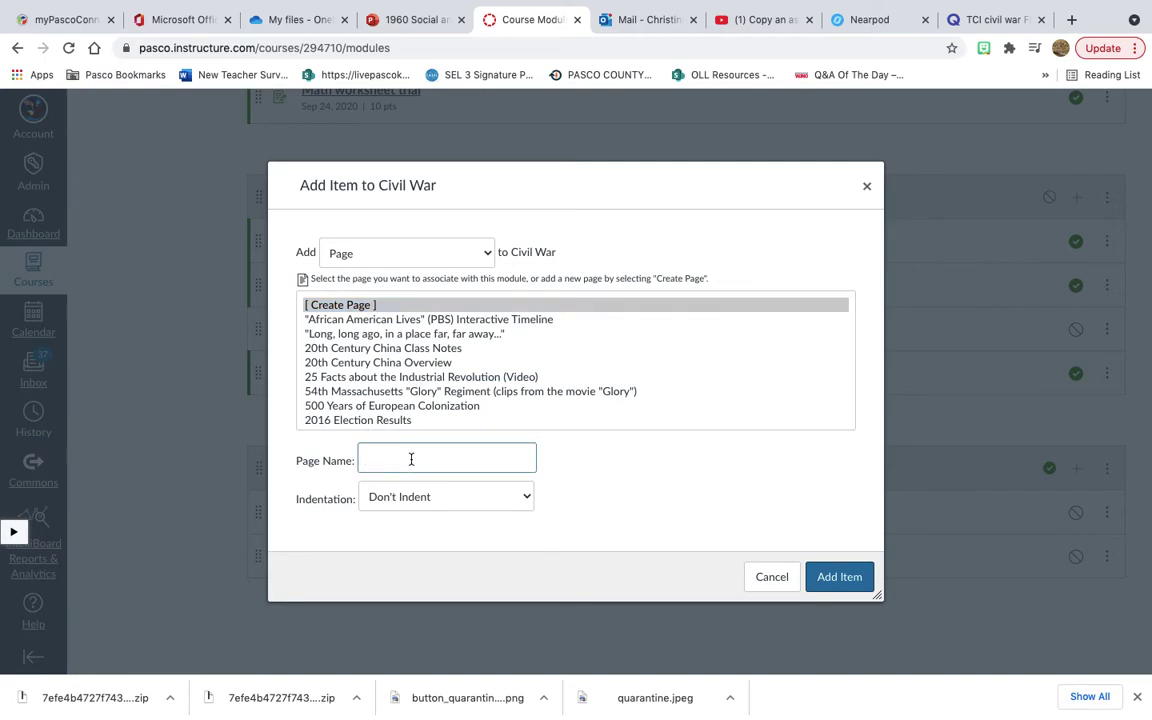
text(Quizleet Review)
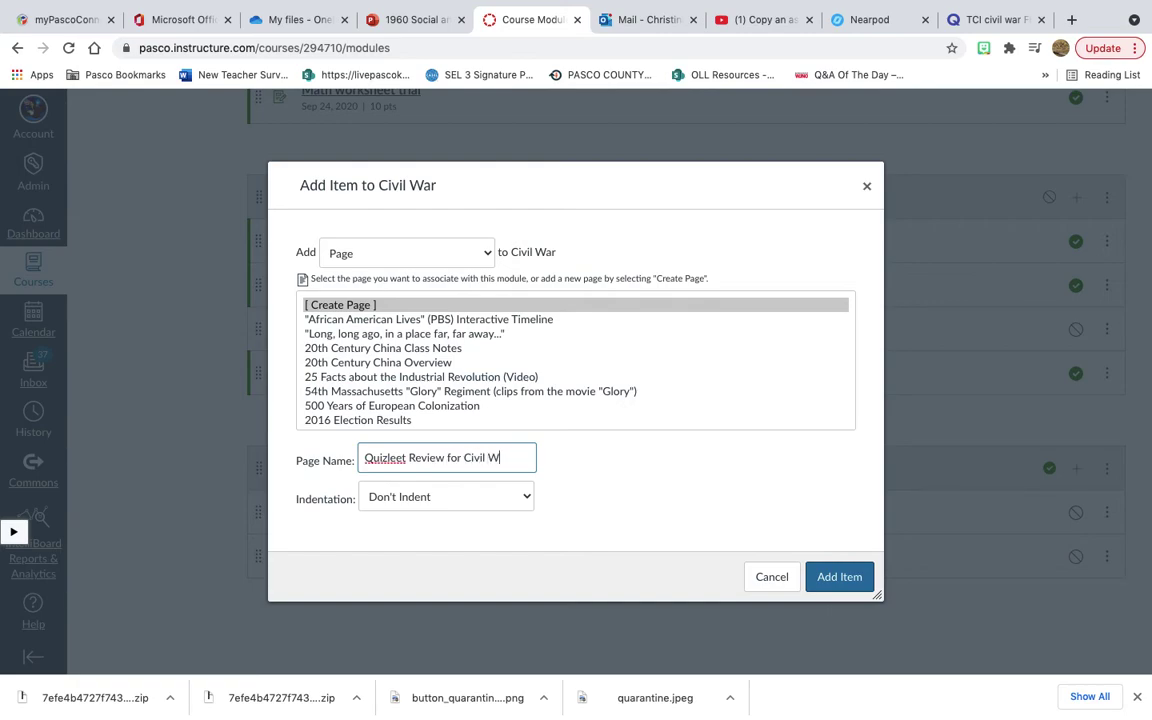
text(for Civil War Test)
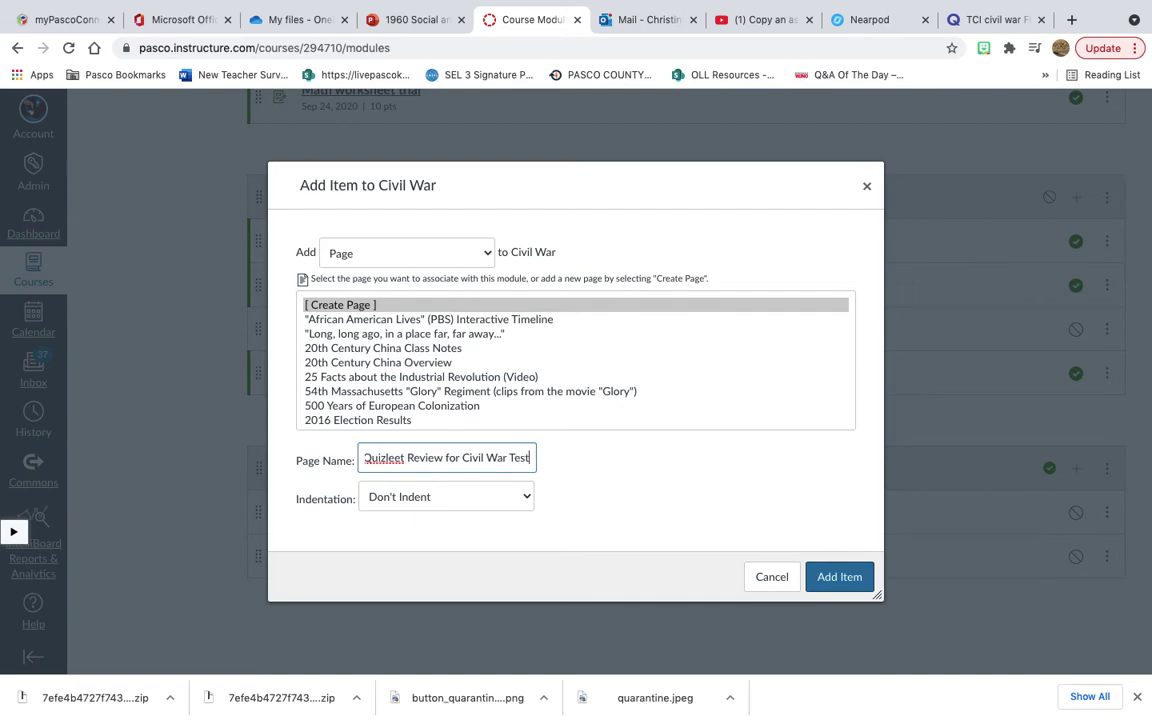
double_click(402, 461)
text(Quizlet)
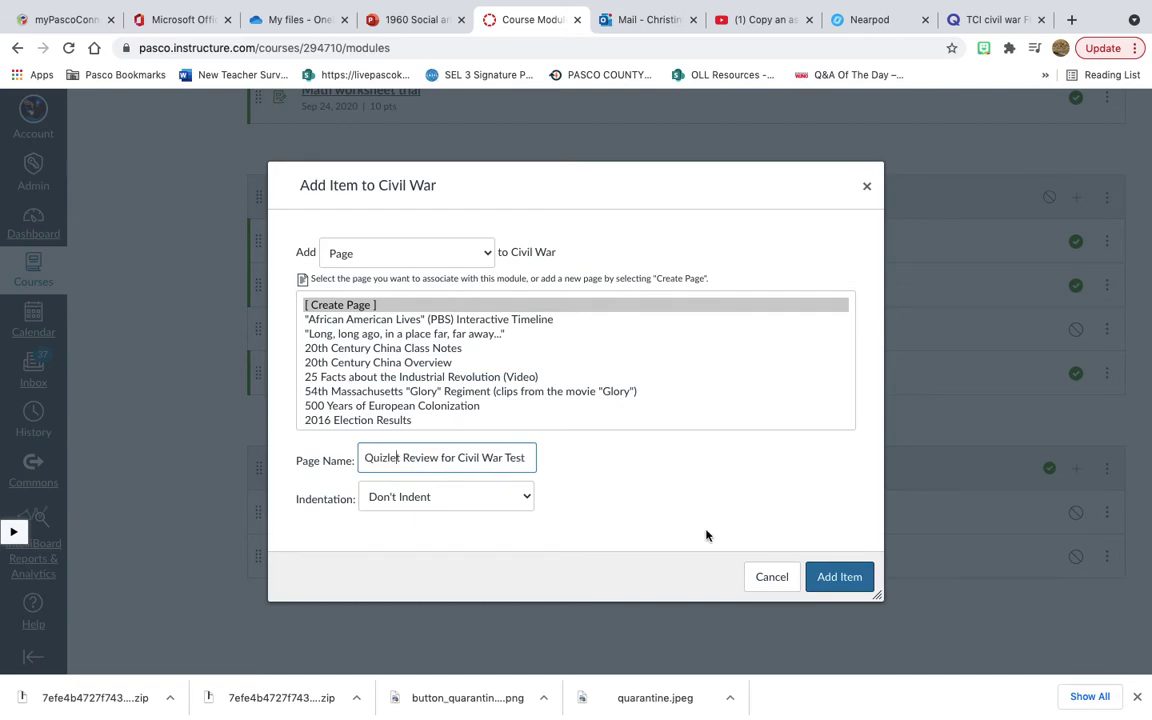
click(843, 582)
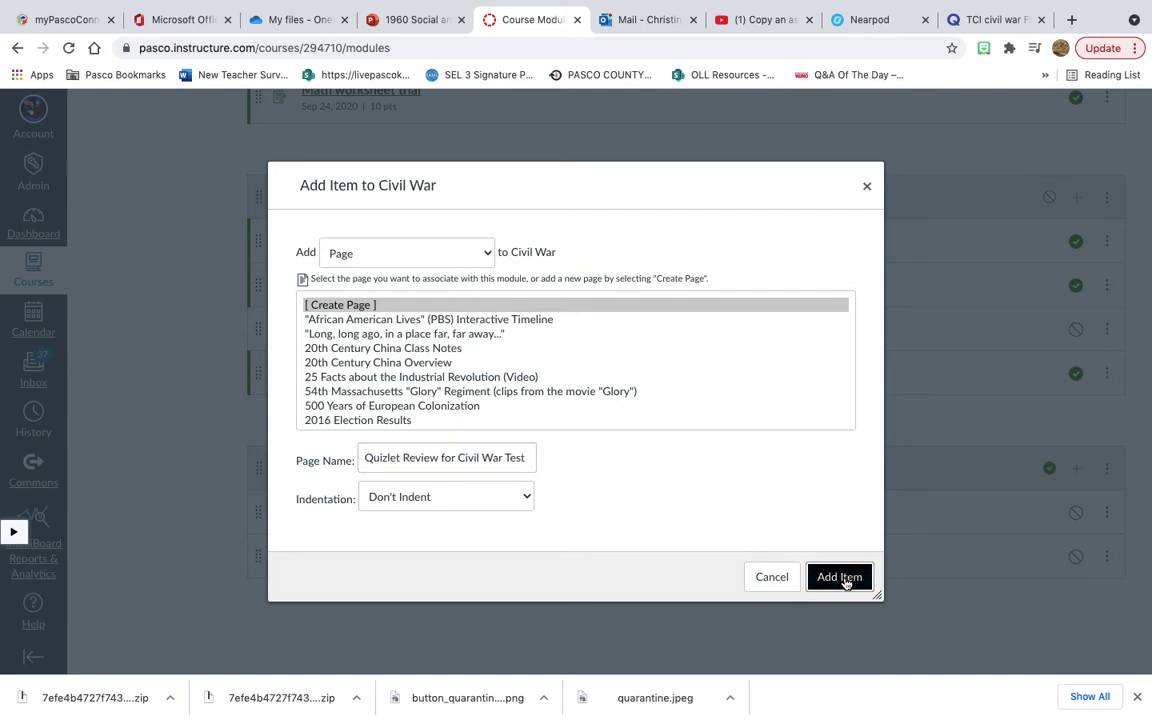
Open the new Quizlet review page from the Civil War module for editing
scroll(843, 583, down, 1)
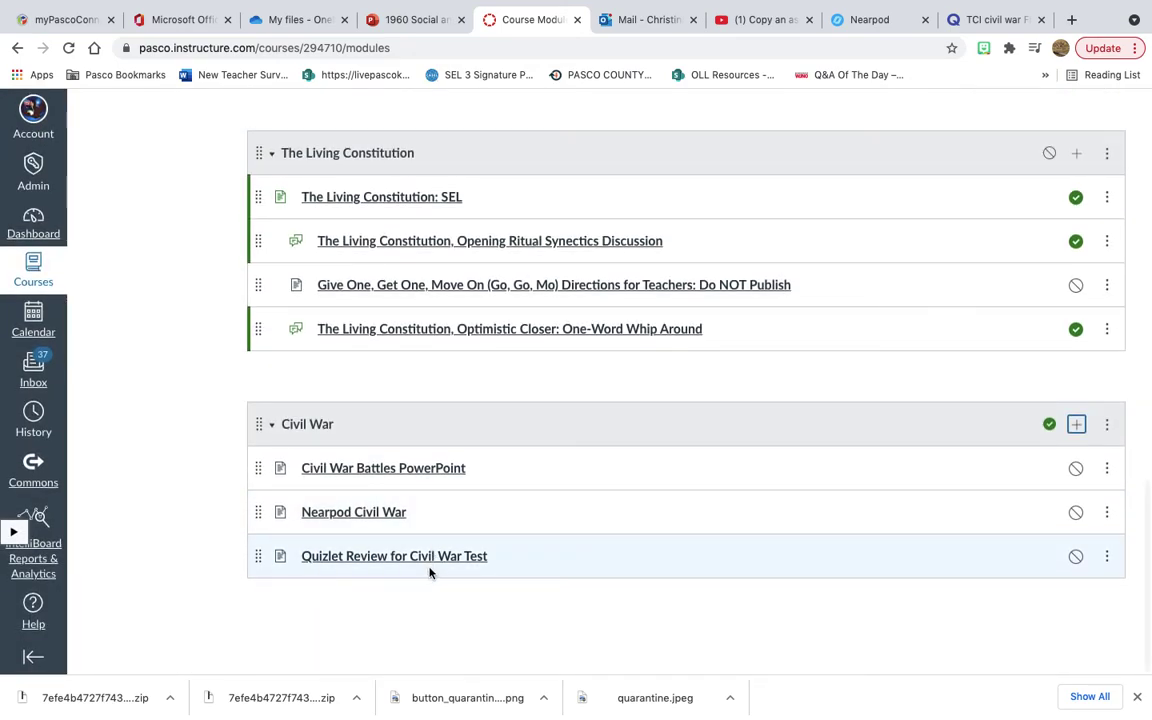
click(428, 562)
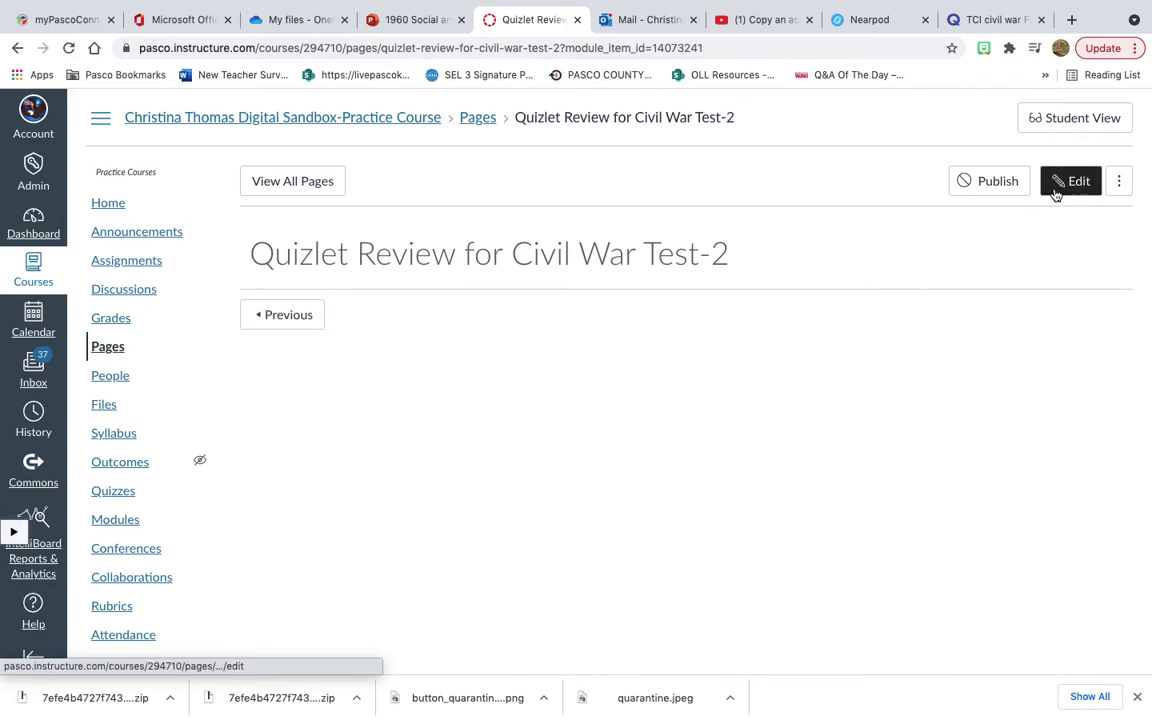
click(1058, 190)
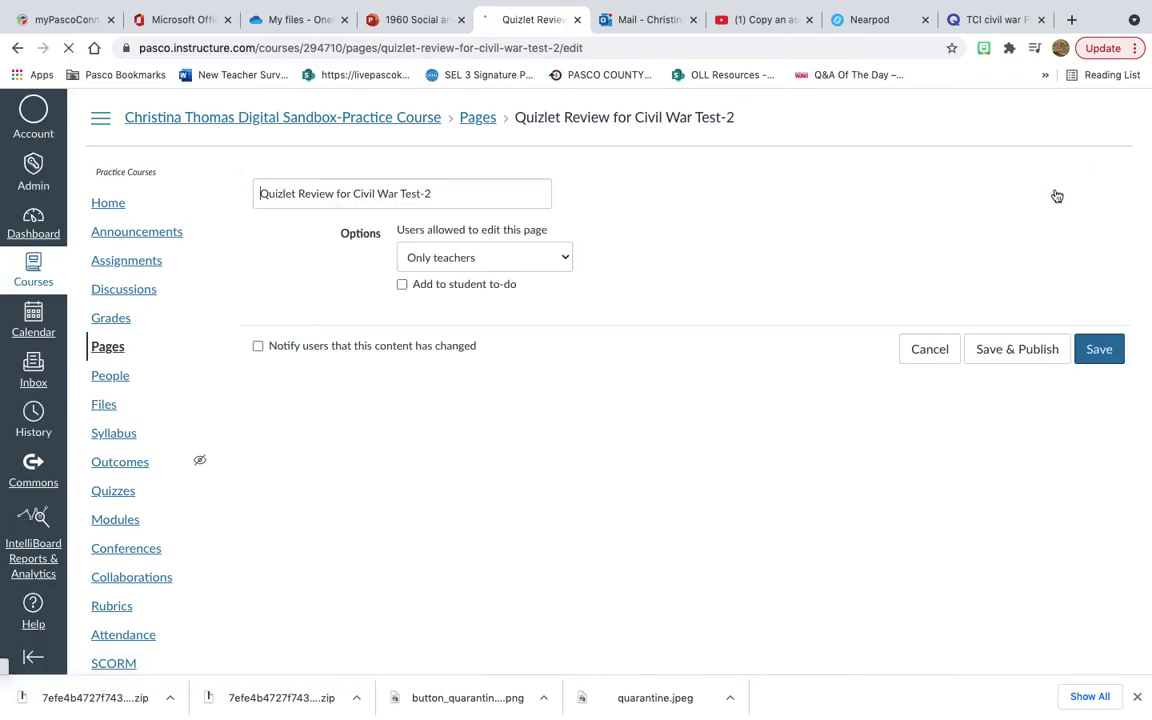
Switch to the TCI civil war set on Quizlet and copy its embed code for the Test study mode
click(991, 22)
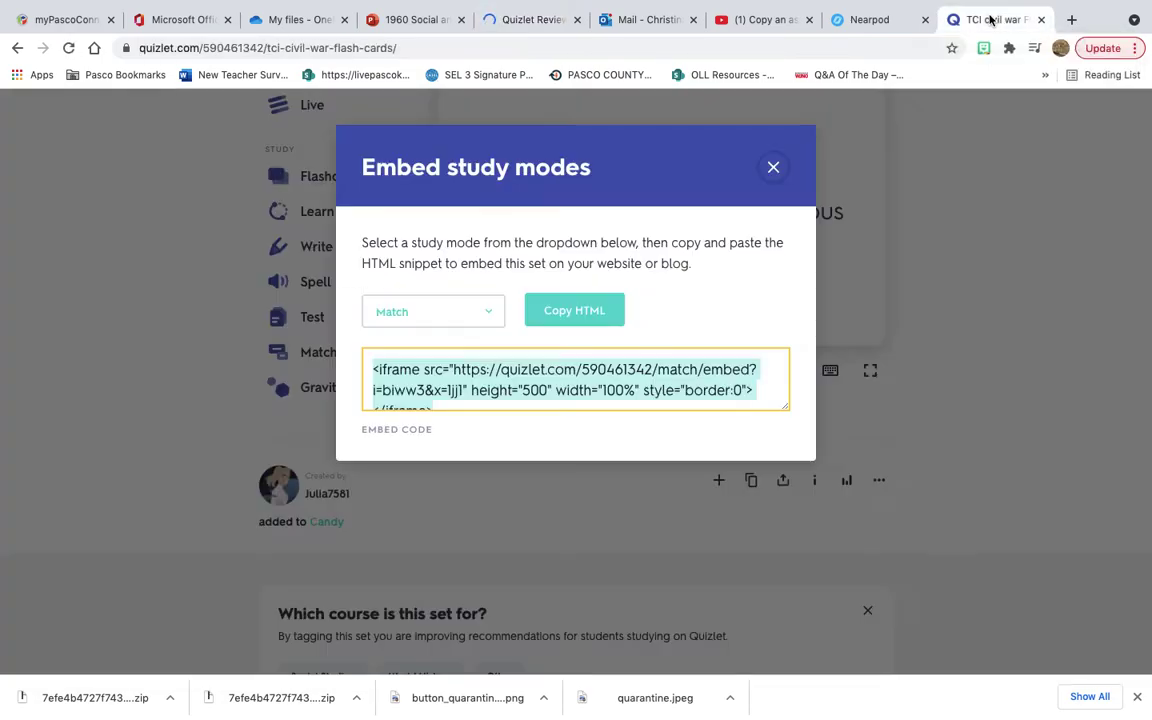
click(774, 168)
scroll(660, 229, up, 2)
scroll(673, 262, up, 1)
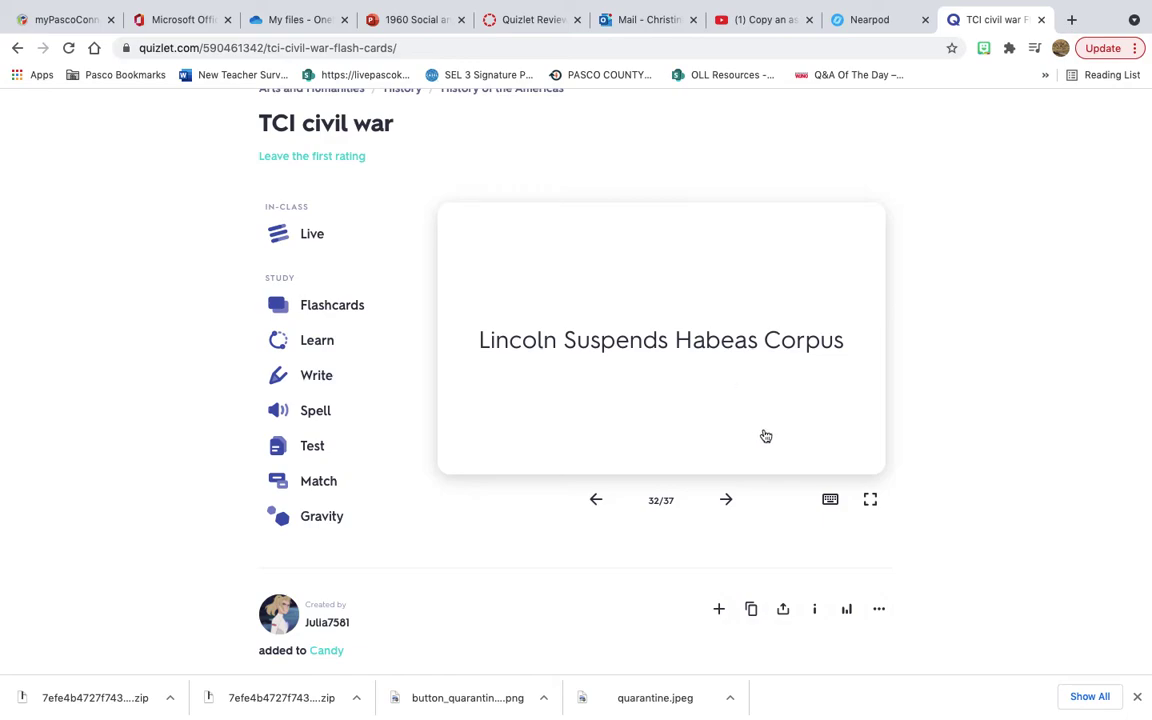
click(880, 610)
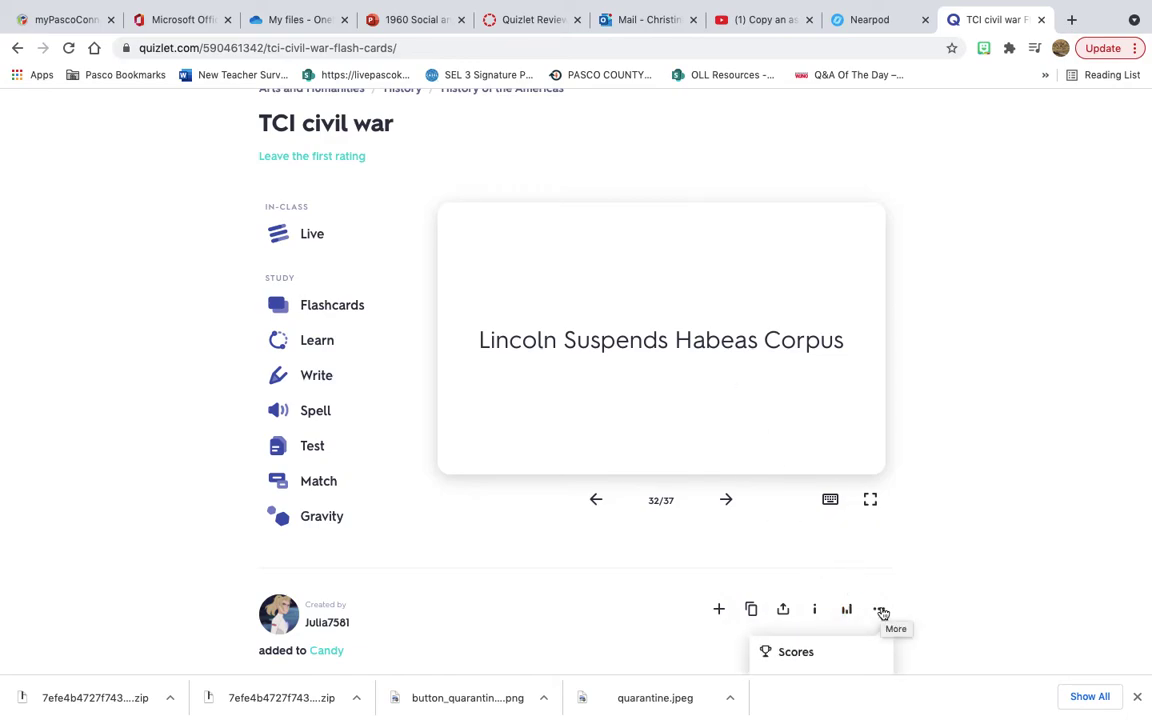
scroll(880, 612, down, 3)
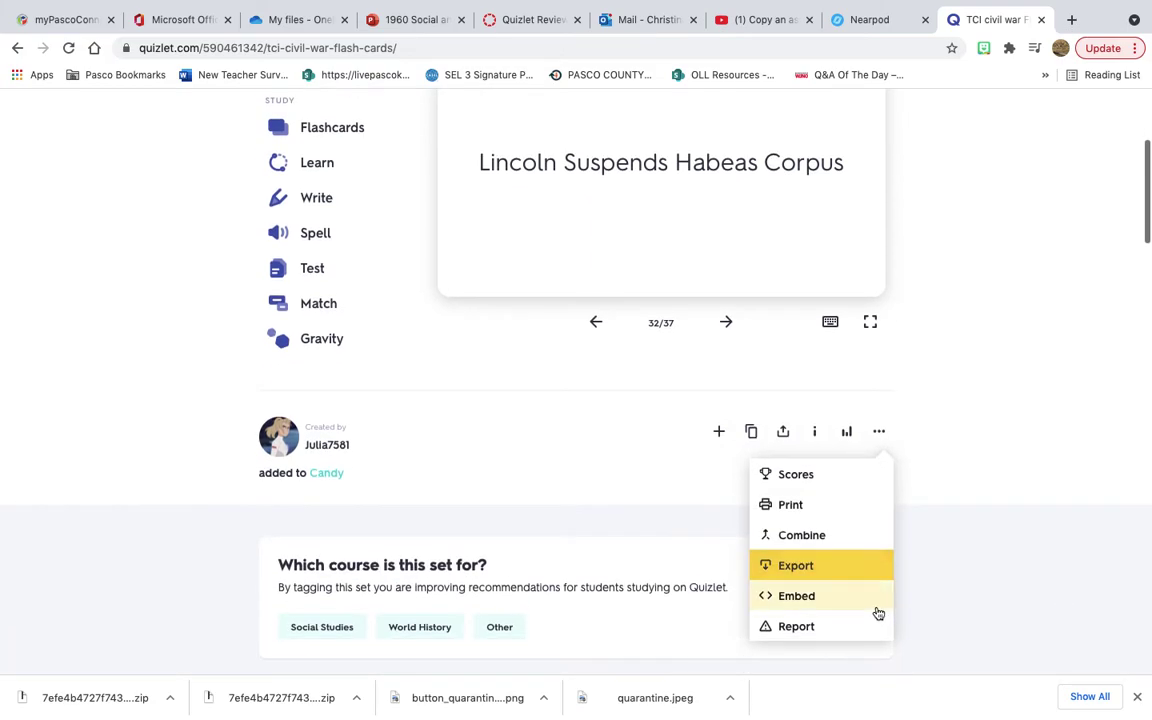
click(825, 600)
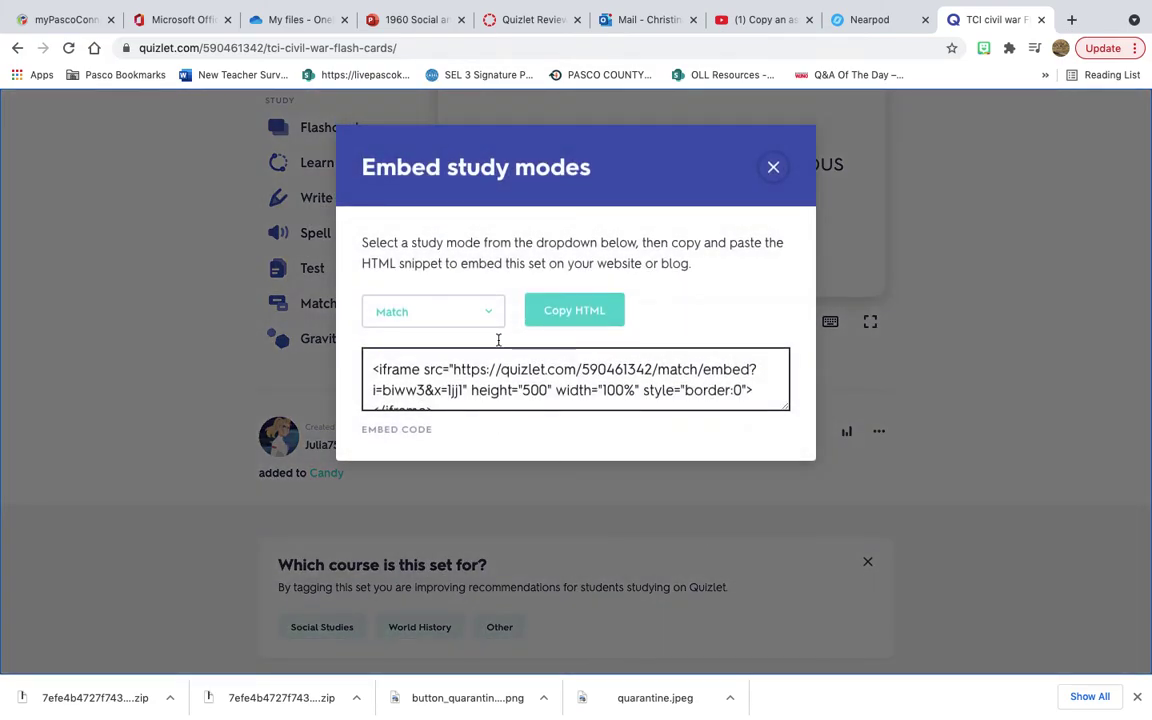
click(487, 313)
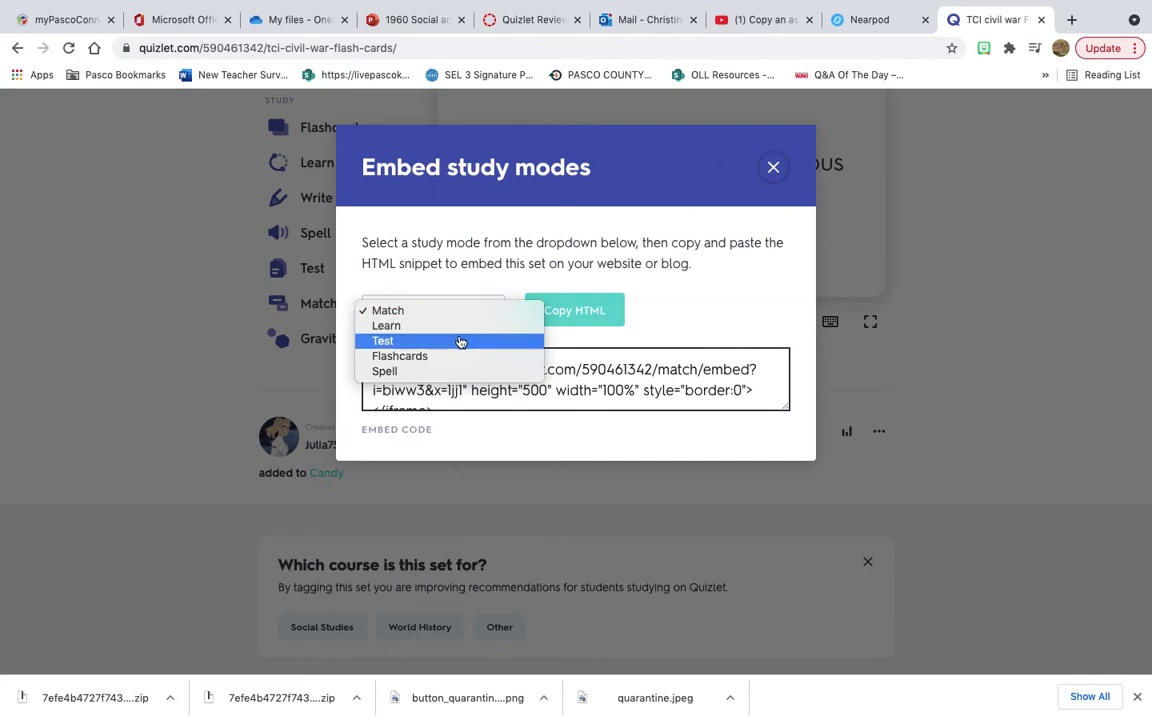
click(458, 339)
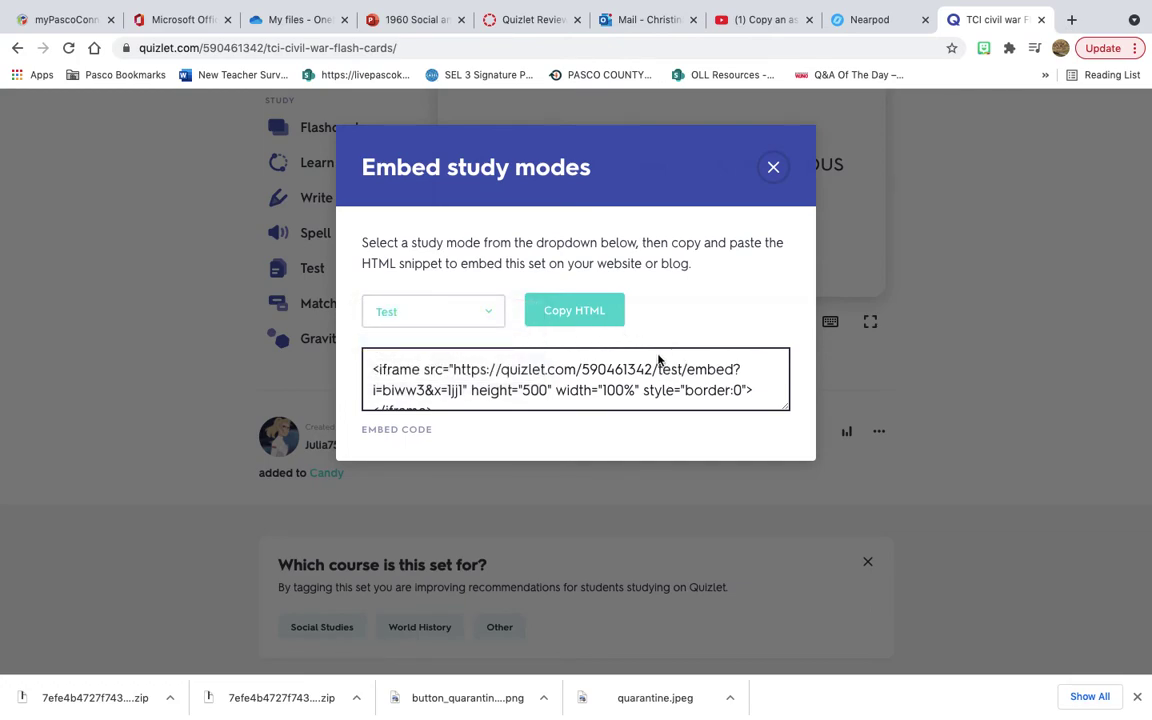
click(628, 390)
key(ctrl+c)
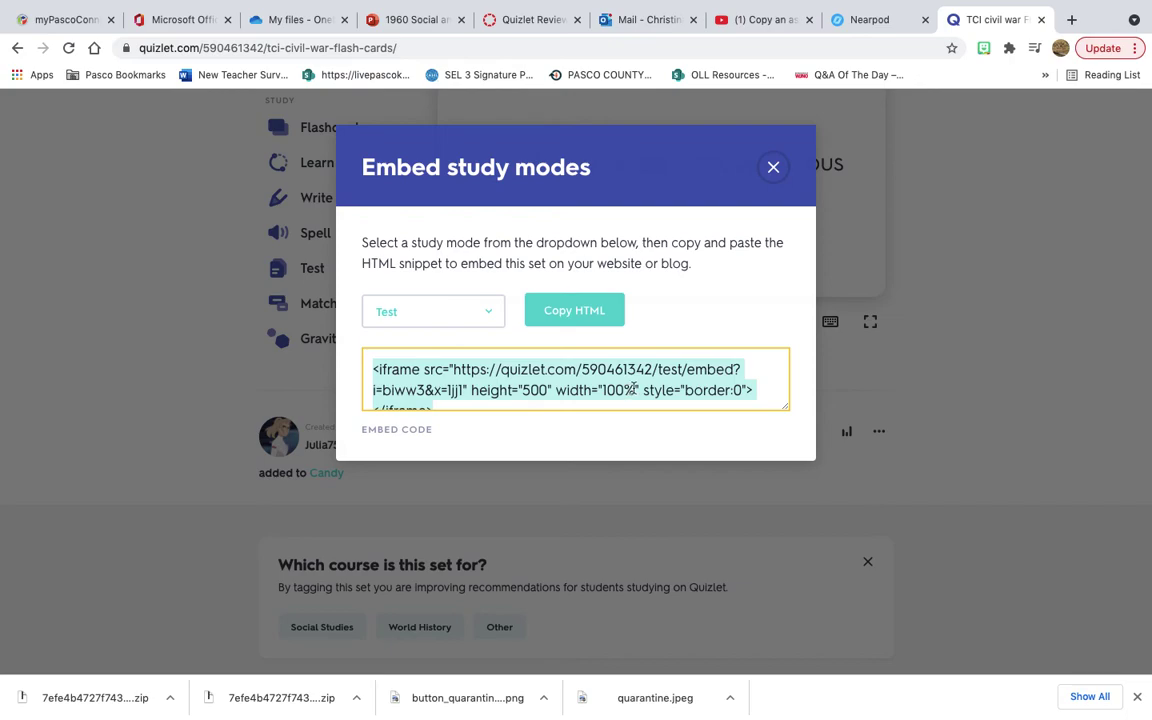
Switch back to the Canvas page being edited and enter "Take this practice test to get you ready." in its body
click(533, 22)
click(437, 325)
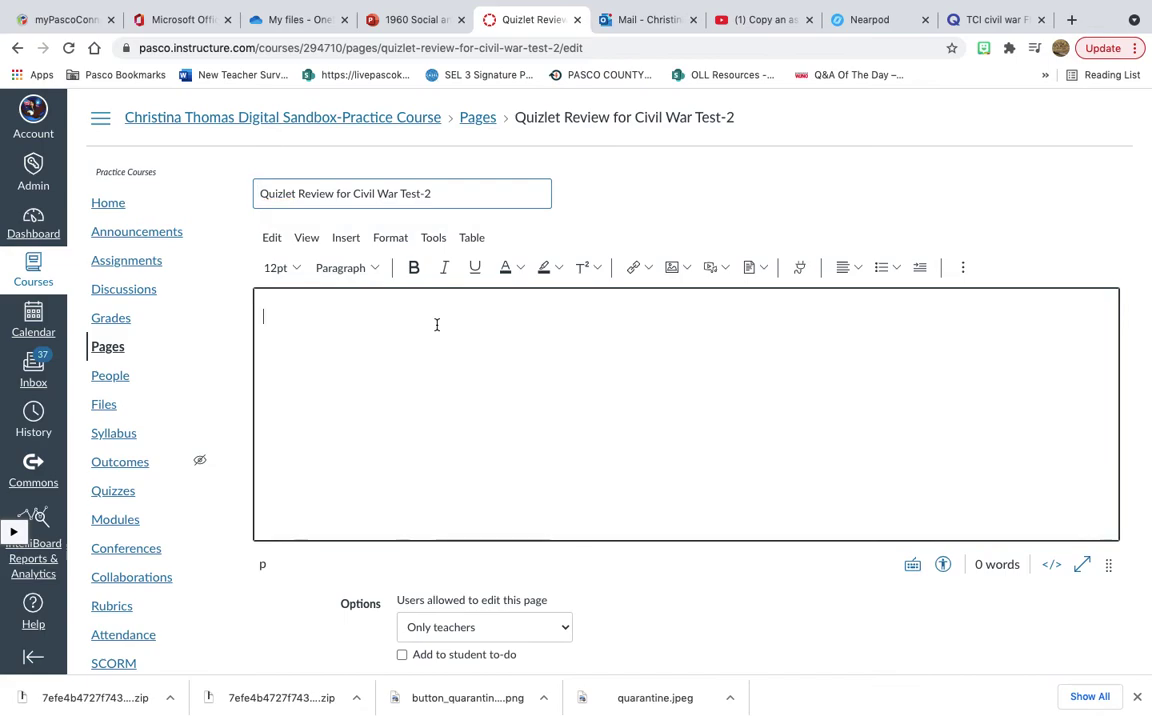
text(Take this pra)
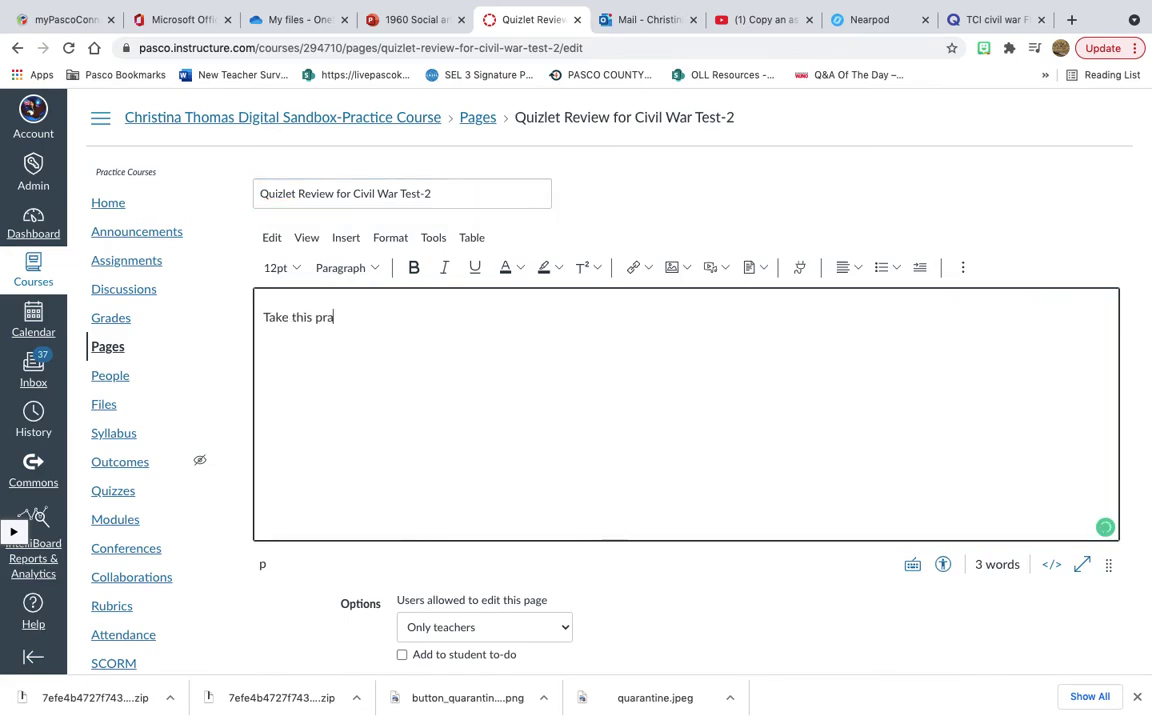
text(ctice test to get you ready.)
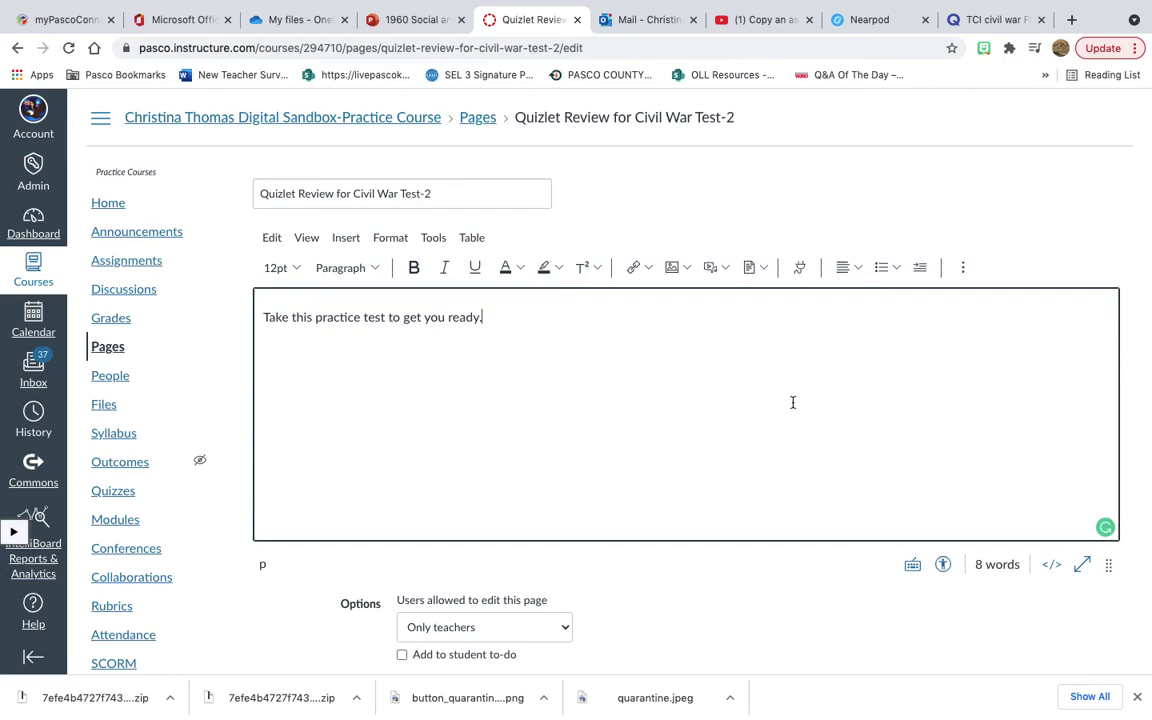
Paste the Quizlet embed code on a new line below the paragraph in the page's HTML and return to the visual editor
click(1051, 567)
click(626, 236)
key(Return)
key(ctrl+v)
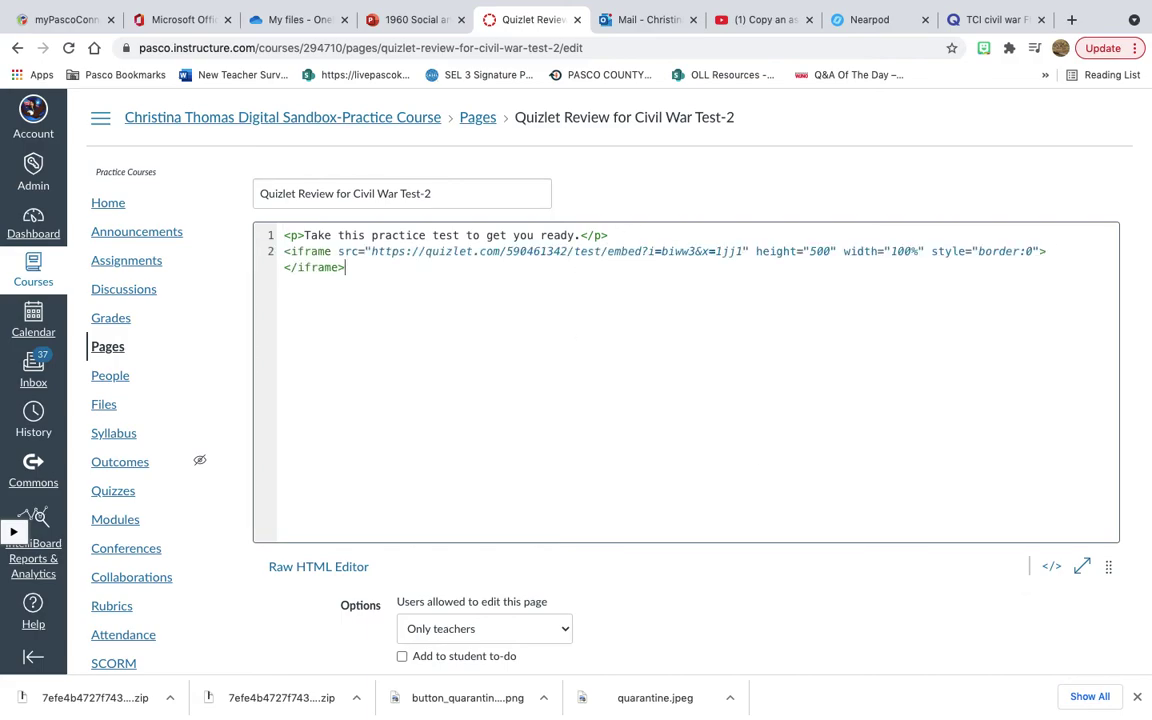
click(1050, 570)
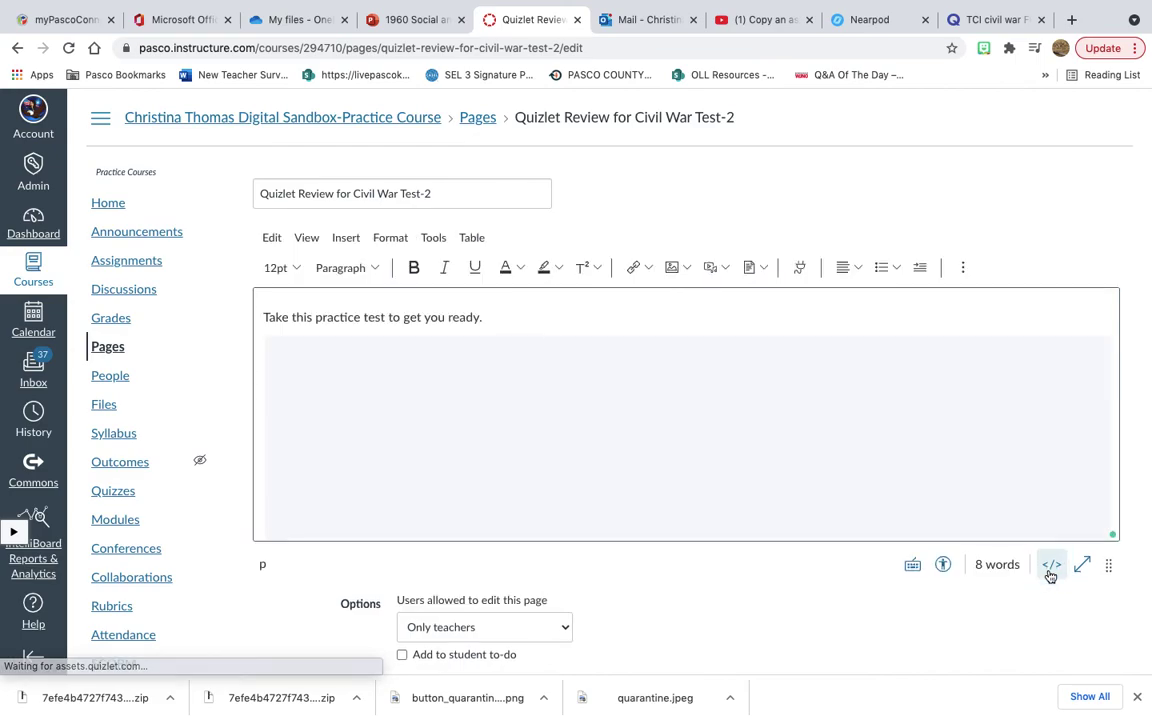
Try the embedded practice test by answering "Appomotox Court House" to the first written question and checking the answers
scroll(1050, 575, down, 3)
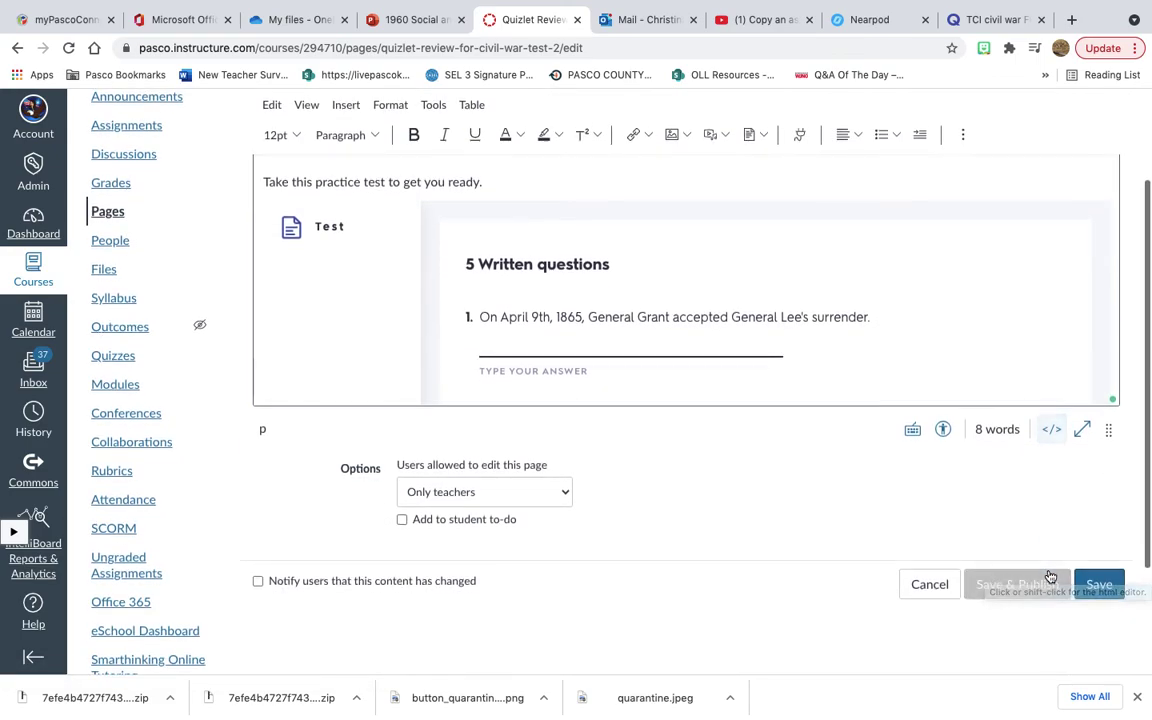
click(645, 340)
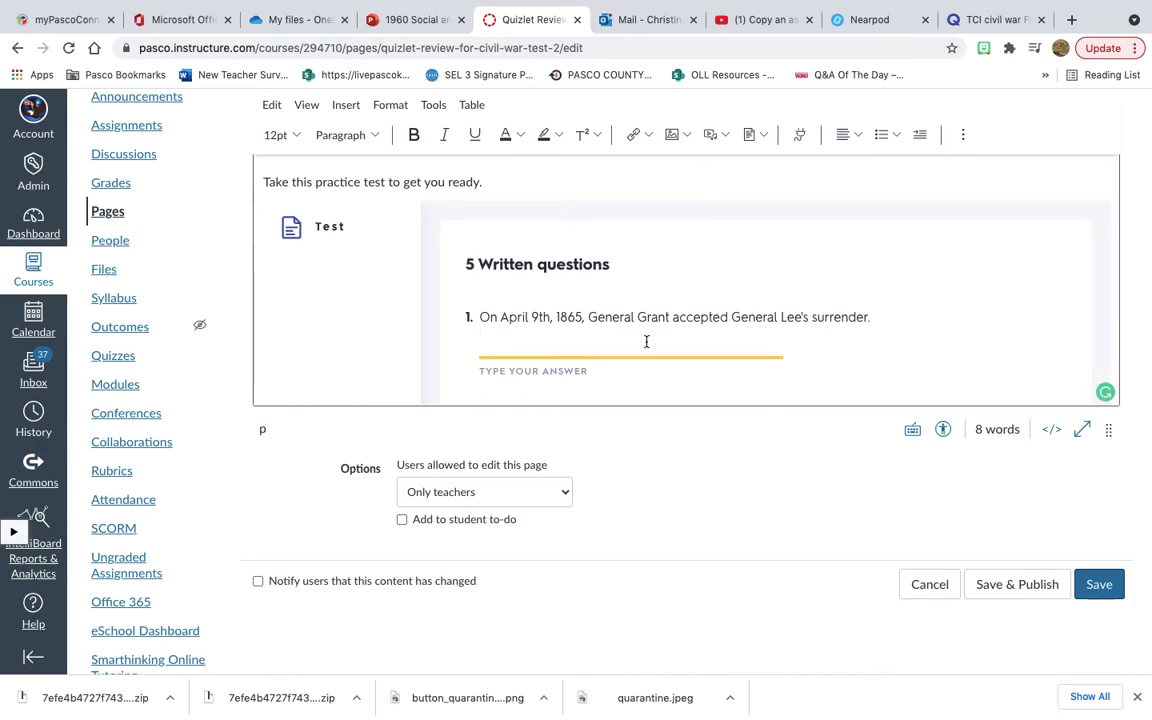
text(Appomotox Cou)
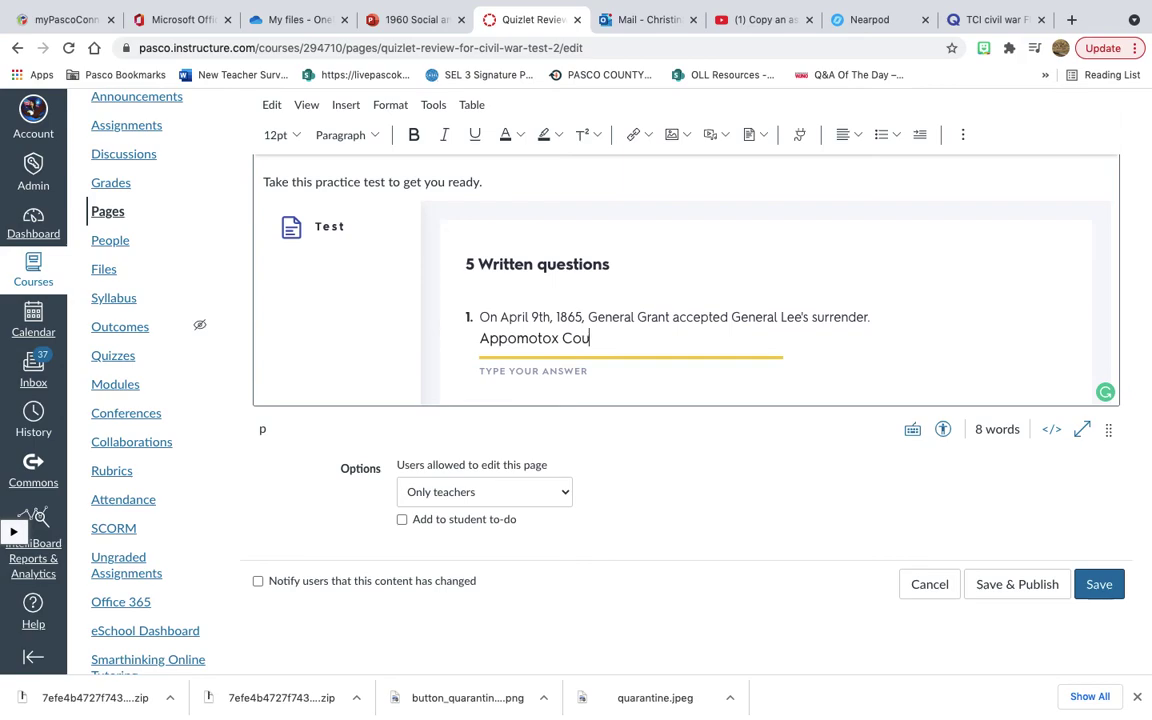
text(rt House)
key(Tab)
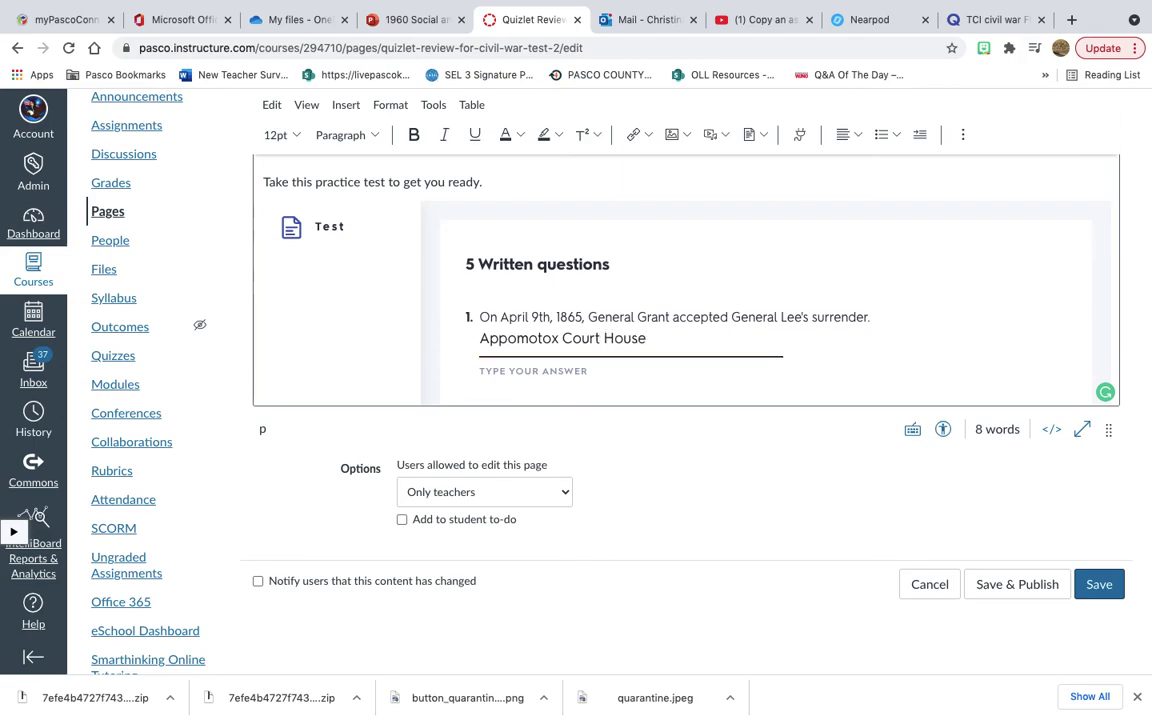
scroll(765, 300, down, 10)
scroll(646, 335, down, 10)
scroll(646, 335, down, 10)
scroll(646, 335, down, 10)
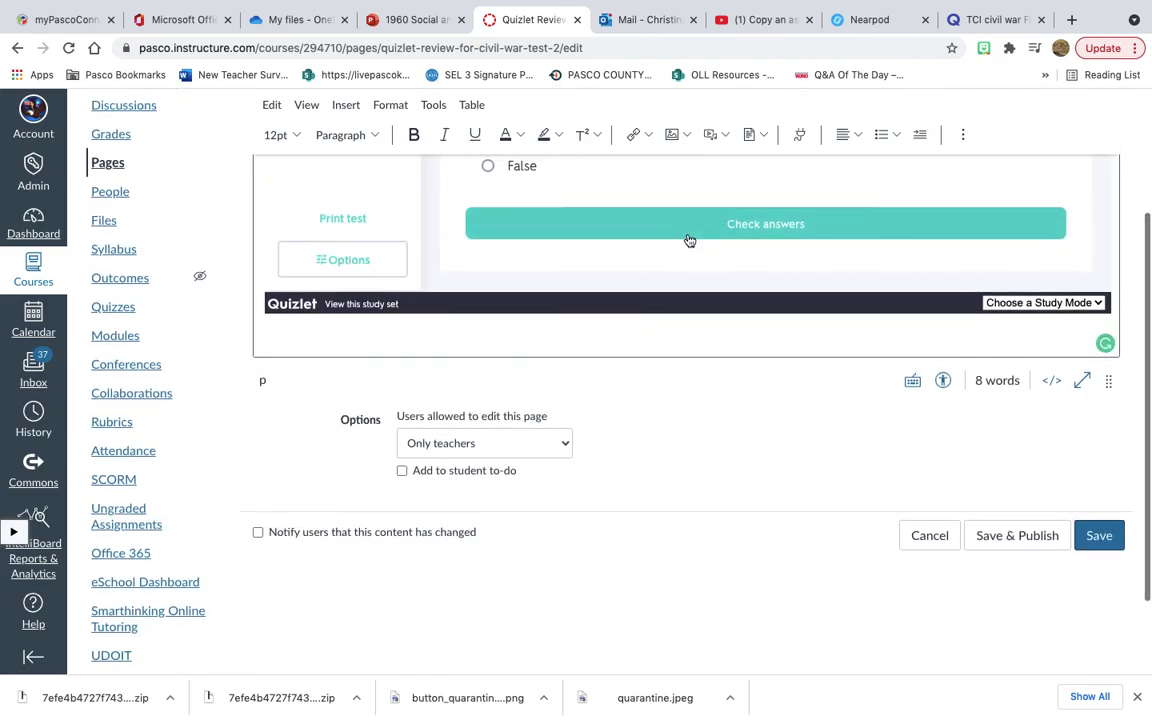
click(688, 240)
Look through the graded practice test, reviewing the grade and the correct answers to the written questions
scroll(688, 238, up, 5)
scroll(594, 363, up, 2)
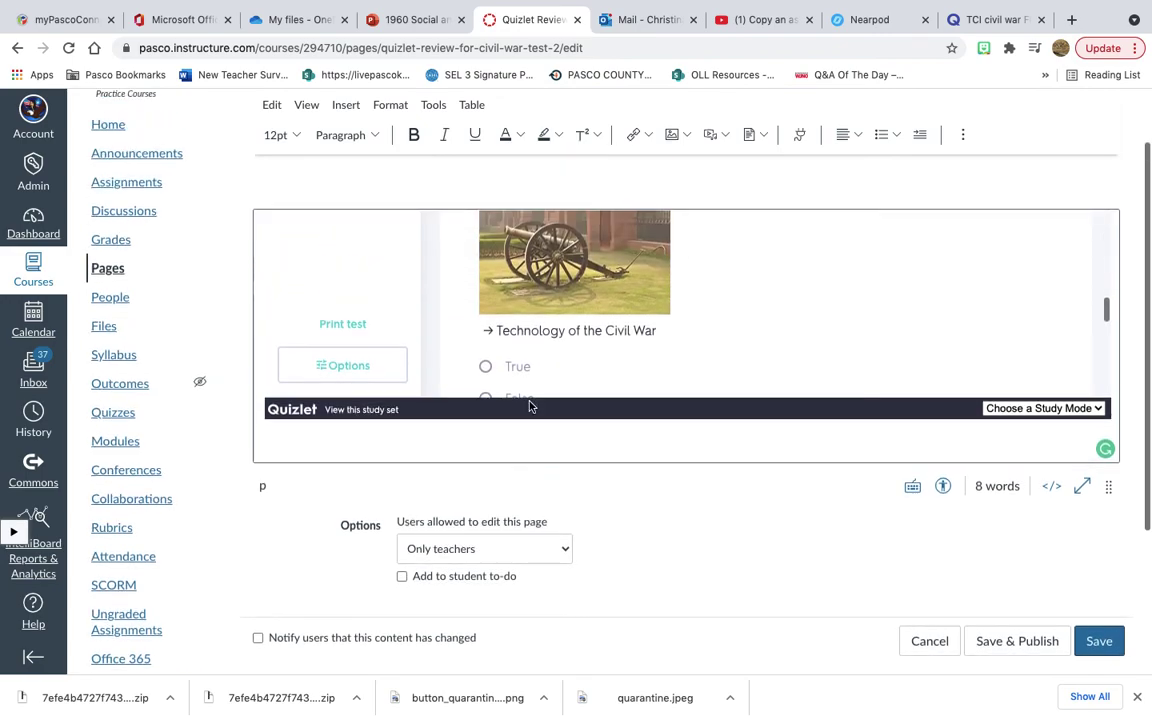
scroll(530, 405, up, 2)
scroll(528, 403, down, 5)
scroll(528, 400, down, 15)
scroll(528, 400, up, 15)
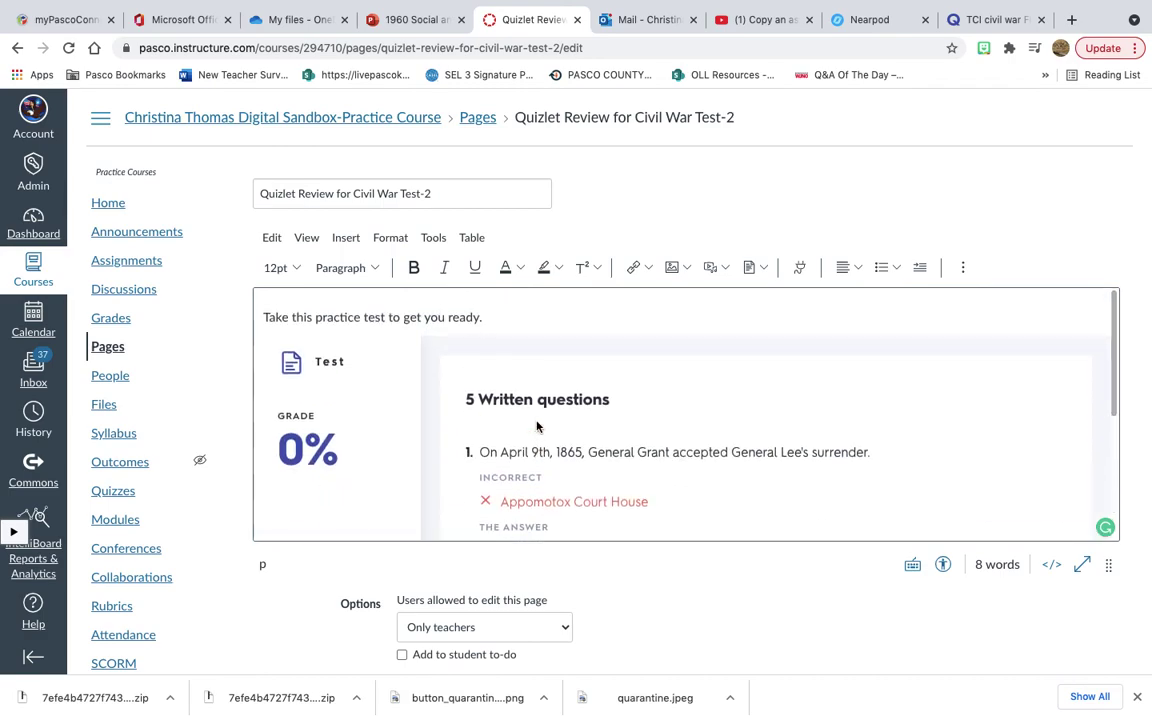
scroll(536, 427, down, 1)
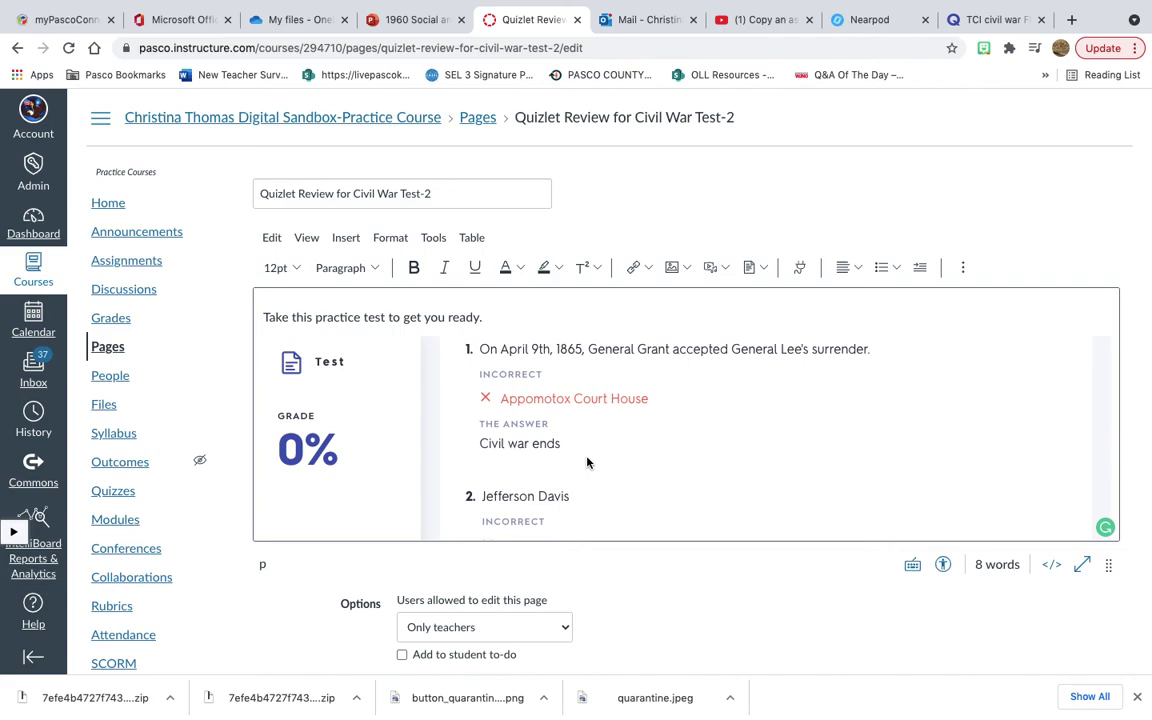
mouse_move(826, 5)
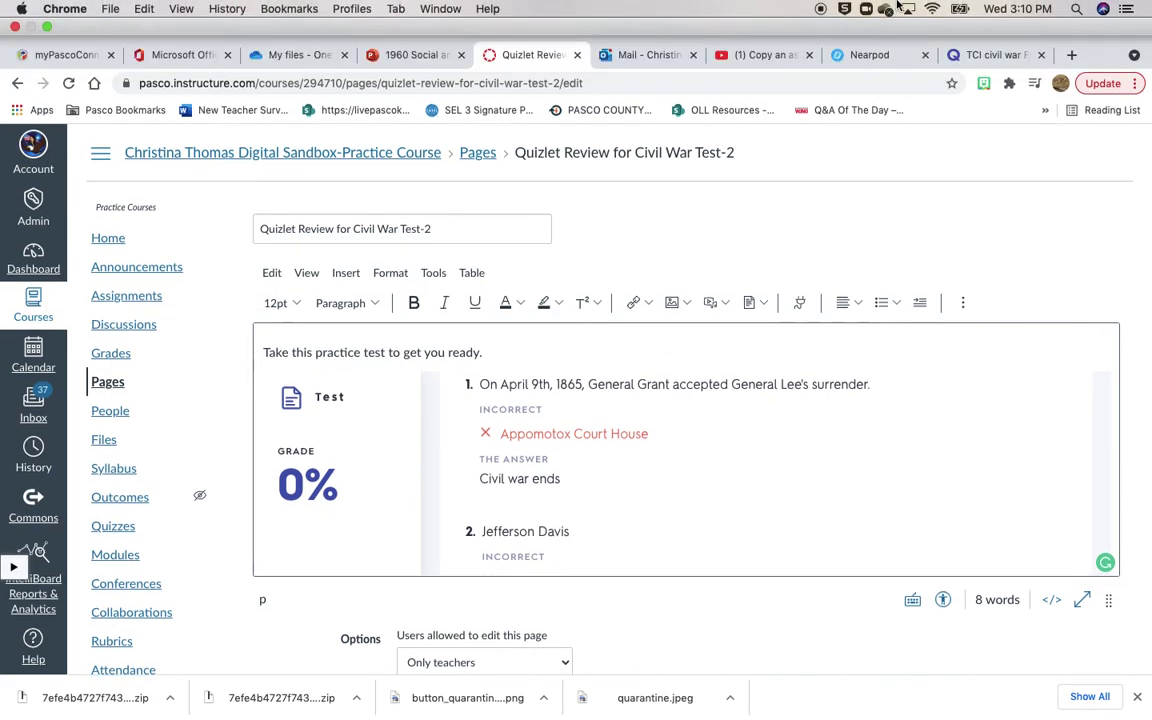